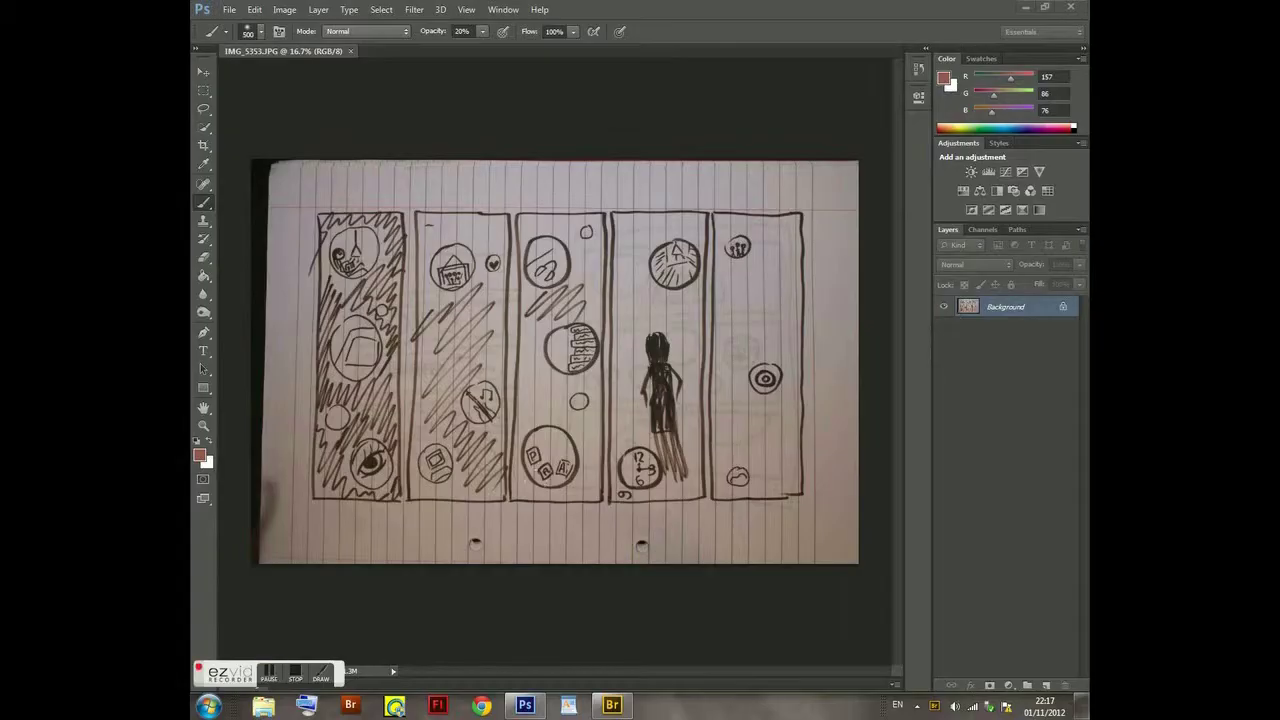
- Add a new empty Layer 1 above the scanned sketch and show the rulers
{"action": "left_click", "coordinate": [268, 680]}
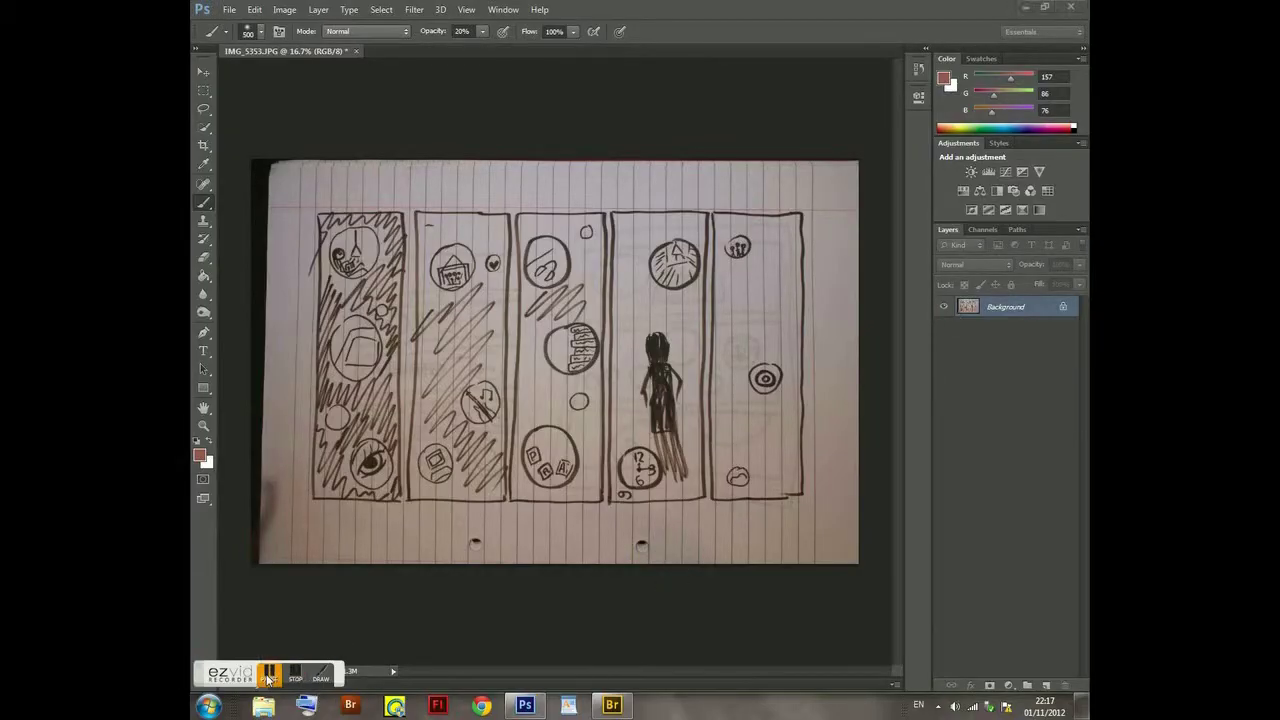
{"action": "left_click", "coordinate": [1040, 649]}
{"action": "left_click", "coordinate": [1046, 685]}
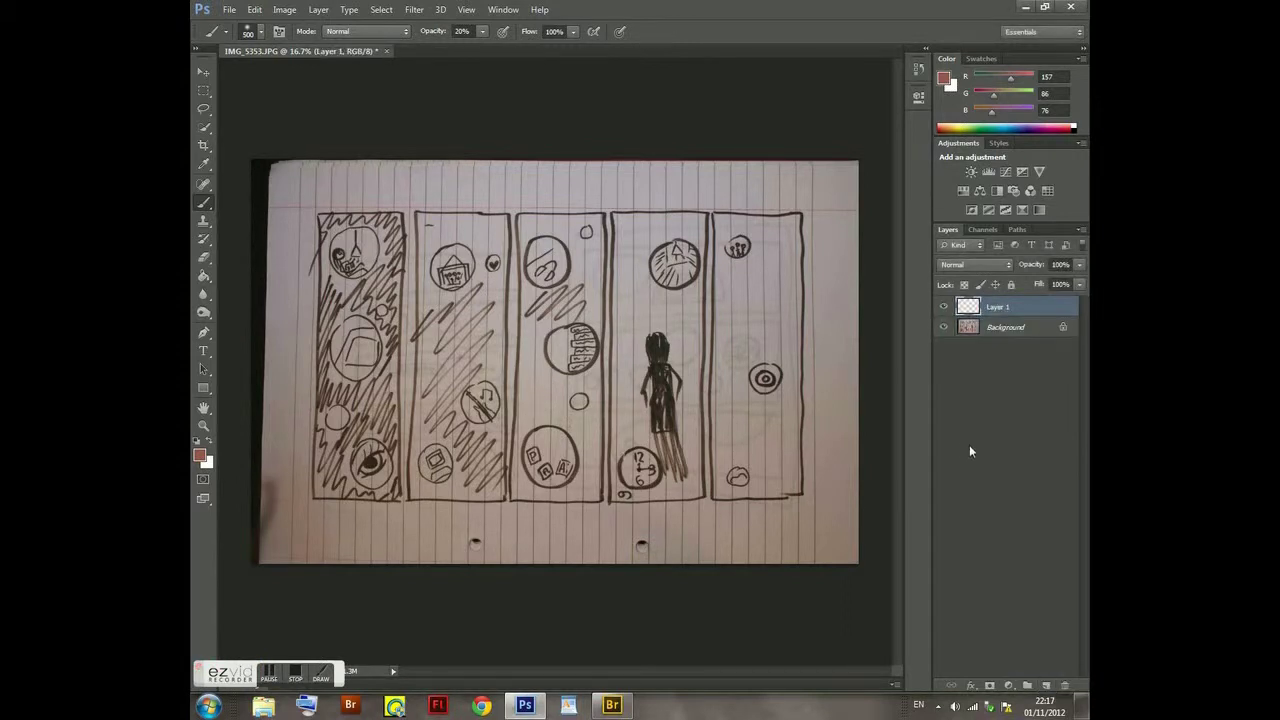
{"action": "key", "text": "ctrl+r"}
- Lay guides along the top, bottom and every edge of the five sketched panels
{"action": "left_click_drag", "start_coordinate": [529, 62], "coordinate": [543, 507]}
{"action": "left_click_drag", "start_coordinate": [224, 186], "coordinate": [322, 186]}
{"action": "left_click_drag", "start_coordinate": [224, 216], "coordinate": [409, 216]}
{"action": "left_click_drag", "start_coordinate": [224, 190], "coordinate": [422, 190]}
{"action": "left_click_drag", "start_coordinate": [512, 212], "coordinate": [512, 212]}
{"action": "left_click_drag", "start_coordinate": [224, 296], "coordinate": [627, 305]}
{"action": "left_click_drag", "start_coordinate": [224, 318], "coordinate": [708, 318]}
{"action": "left_click_drag", "start_coordinate": [224, 300], "coordinate": [808, 305]}
{"action": "key", "text": "v"}
{"action": "left_click_drag", "start_coordinate": [340, 218], "coordinate": [340, 210]}
{"action": "left_click_drag", "start_coordinate": [343, 507], "coordinate": [343, 521]}
- Fill the layer white to cover the sketch
{"action": "left_click", "coordinate": [968, 330]}
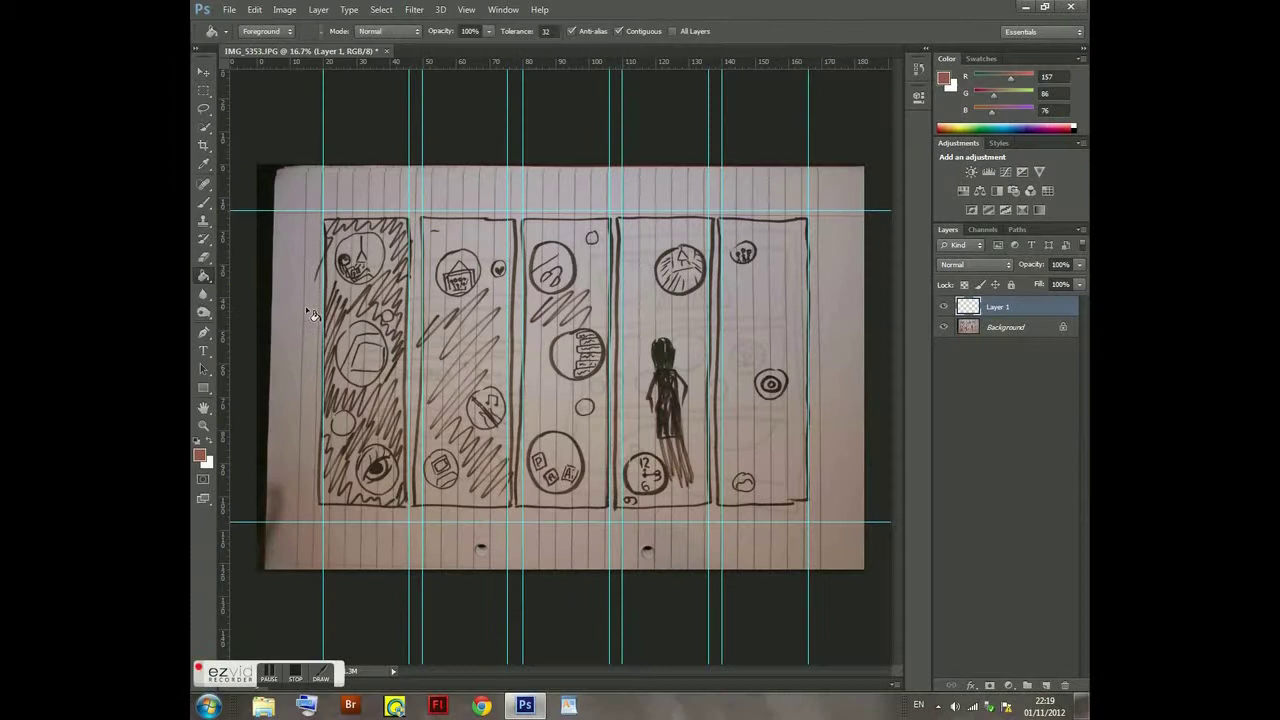
{"action": "left_click", "coordinate": [201, 455]}
{"action": "left_click", "coordinate": [508, 417]}
{"action": "left_click", "coordinate": [831, 394]}
{"action": "left_click", "coordinate": [829, 340]}
- Select the four panel areas between the guides with rectangular selections
{"action": "key", "text": "m"}
{"action": "left_click_drag", "start_coordinate": [424, 211], "coordinate": [508, 521]}
{"action": "left_click_drag", "start_coordinate": [523, 211], "coordinate": [609, 521]}
{"action": "left_click_drag", "start_coordinate": [623, 211], "coordinate": [709, 521]}
{"action": "left_click_drag", "start_coordinate": [723, 211], "coordinate": [809, 521]}
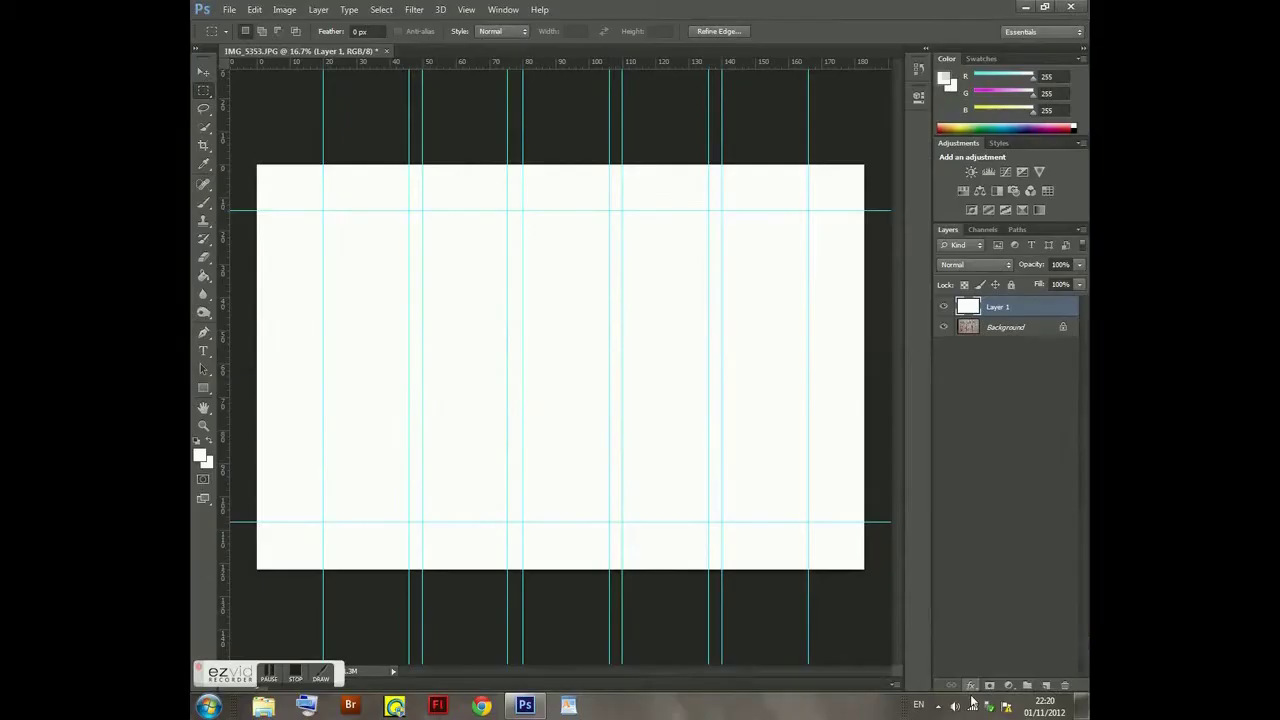
- Fill the panel selections near-black on a new Layer 2
{"action": "left_click", "coordinate": [1046, 686]}
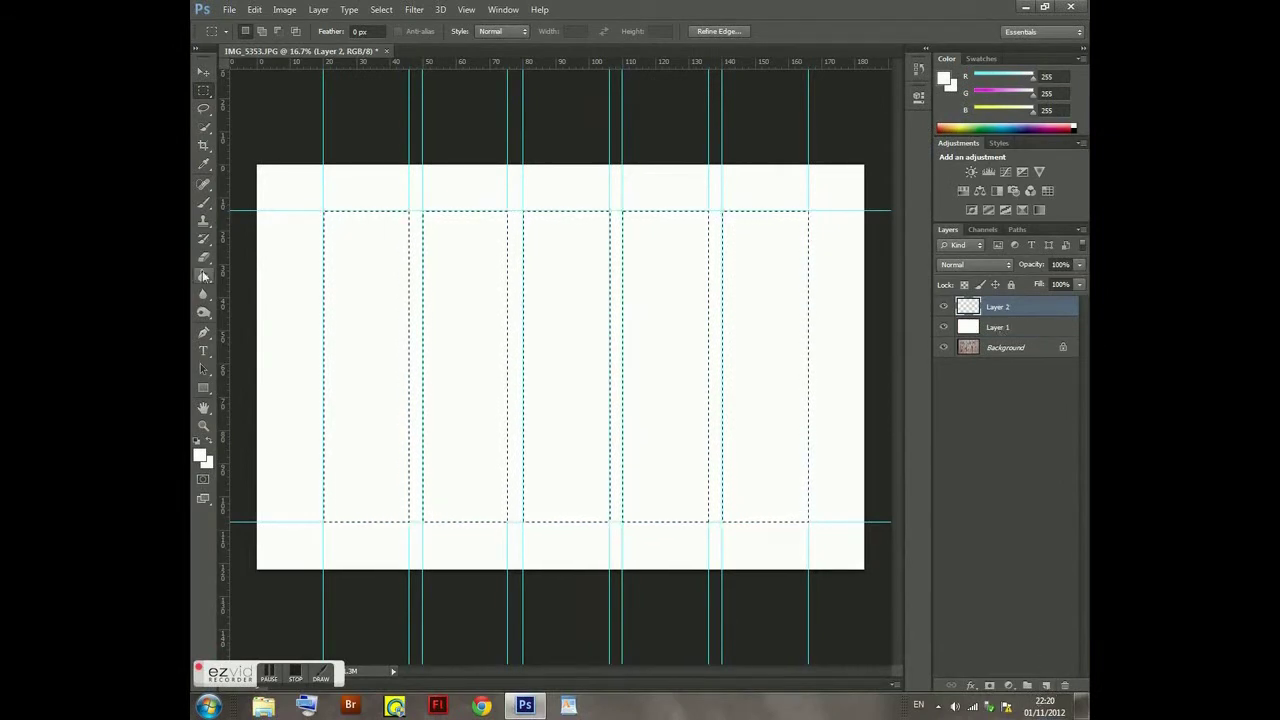
{"action": "left_click", "coordinate": [203, 276]}
{"action": "left_click", "coordinate": [201, 455]}
{"action": "left_click", "coordinate": [505, 580]}
{"action": "left_click", "coordinate": [829, 397]}
{"action": "left_click", "coordinate": [651, 343]}
- Hide the guides, centre the panels horizontally on the page, and add a new Layer 3
{"action": "key", "text": "ctrl+semicolon"}
{"action": "left_click", "coordinate": [1005, 347], "text": "ctrl"}
{"action": "key", "text": "v"}
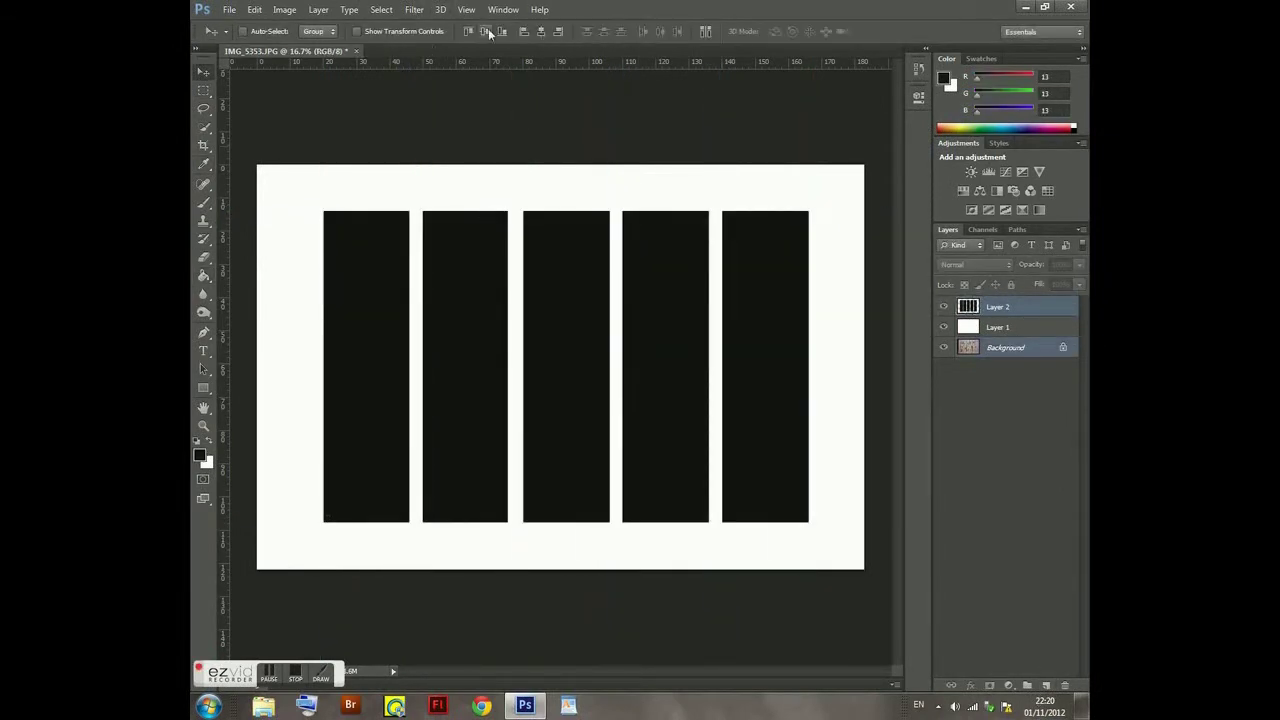
{"action": "left_click", "coordinate": [486, 31]}
{"action": "key", "text": "ctrl+shift+n"}
{"action": "key", "text": "Return"}
- Draw a large circular selection over the panels and fill it white
{"action": "left_click", "coordinate": [203, 90]}
{"action": "left_click", "coordinate": [243, 102]}
{"action": "left_click_drag", "start_coordinate": [337, 236], "coordinate": [620, 520]}
{"action": "key", "text": "g"}
{"action": "left_click", "coordinate": [201, 455]}
{"action": "left_click", "coordinate": [829, 399]}
{"action": "left_click", "coordinate": [477, 351]}
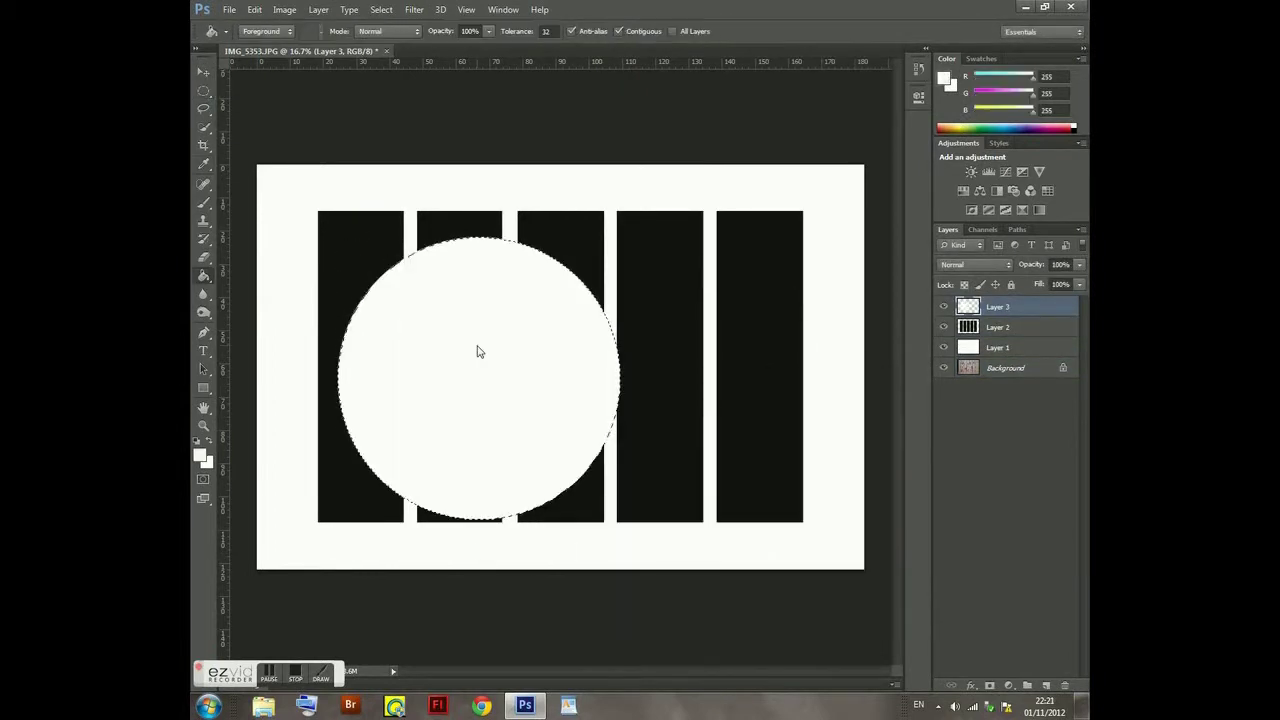
- Shrink the circle into the middle panel and duplicate it lower down
{"action": "key", "text": "ctrl+t"}
{"action": "left_click_drag", "start_coordinate": [620, 236], "coordinate": [514, 343]}
{"action": "left_click_drag", "start_coordinate": [418, 435], "coordinate": [555, 372]}
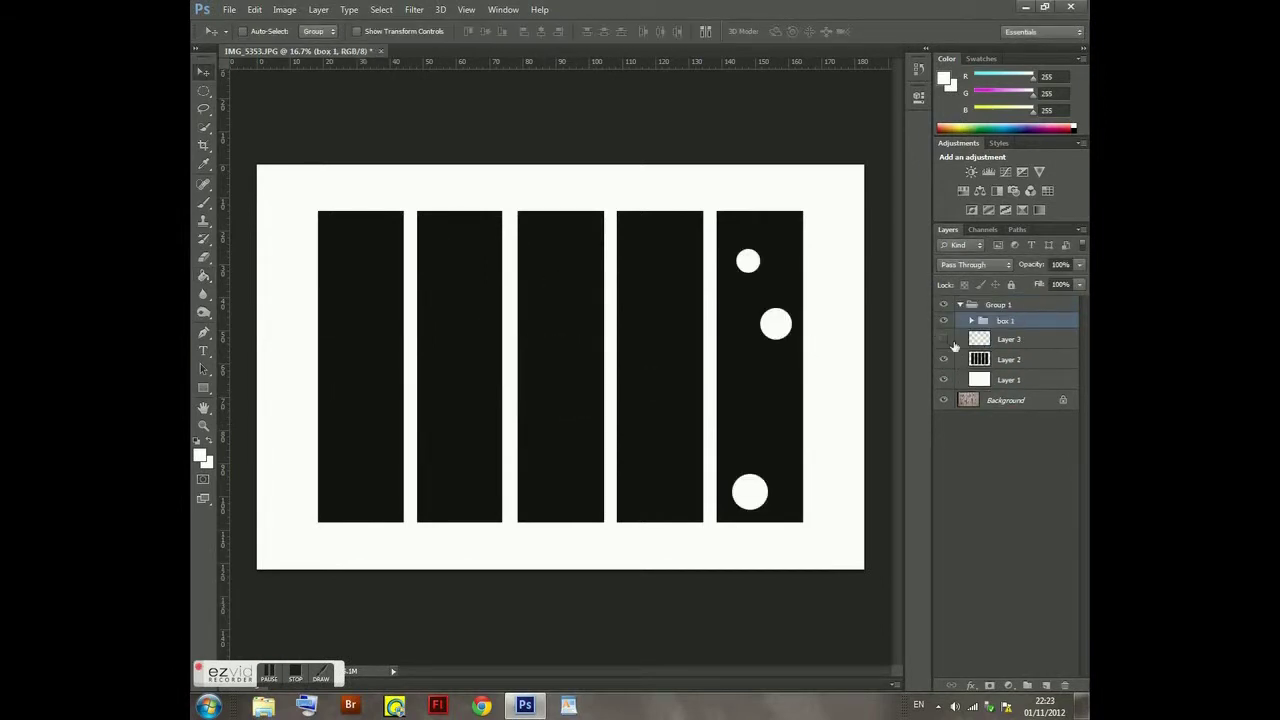
{"action": "left_click", "coordinate": [943, 340]}
{"action": "key", "text": "ctrl+j"}
{"action": "left_click_drag", "start_coordinate": [572, 183], "coordinate": [572, 337]}
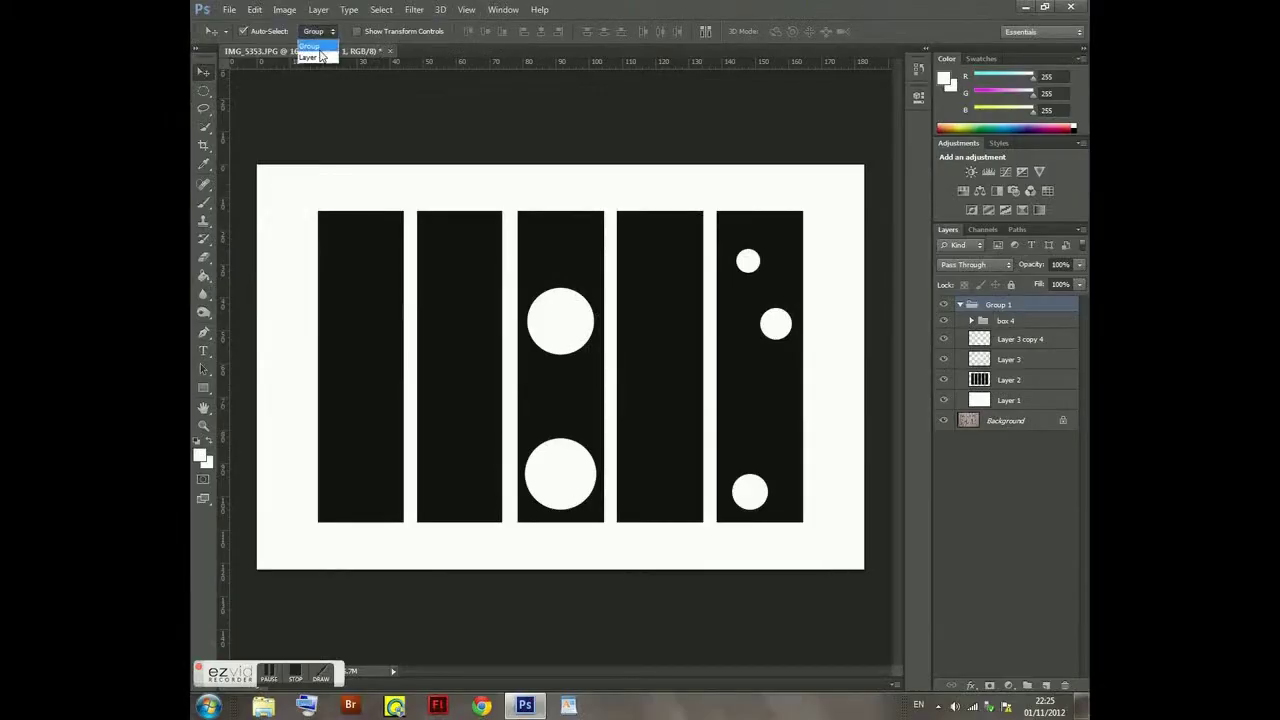
{"action": "mouse_move", "coordinate": [557, 320]}
{"action": "left_mouse_down"}
{"action": "mouse_move", "coordinate": [560, 366]}
{"action": "mouse_move", "coordinate": [552, 262]}
{"action": "mouse_move", "coordinate": [593, 302]}
{"action": "left_mouse_up"}
- Resize another circle copy and group the three middle-panel circles
{"action": "key", "text": "ctrl+t"}
{"action": "key", "text": "Return"}
{"action": "key", "text": "ctrl+t"}
{"action": "key", "text": "Return"}
{"action": "left_click", "coordinate": [1020, 339], "text": "shift"}
{"action": "left_click", "coordinate": [1009, 380], "text": "shift"}
{"action": "key", "text": "ctrl+g"}
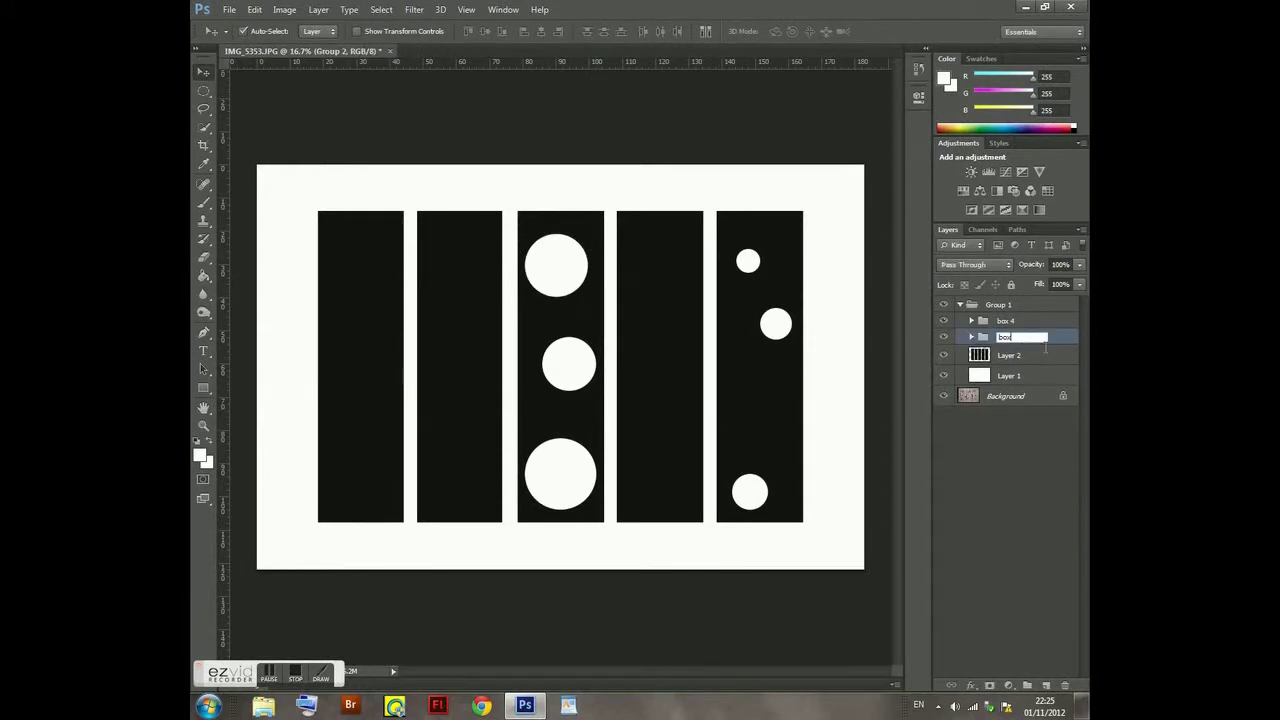
- Rearrange the circles' spacing inside the group, then add a new layer
{"action": "left_click", "coordinate": [971, 337]}
{"action": "left_click_drag", "start_coordinate": [569, 363], "coordinate": [557, 480]}
{"action": "left_click_drag", "start_coordinate": [560, 337], "coordinate": [566, 363]}
{"action": "left_click_drag", "start_coordinate": [563, 275], "coordinate": [563, 270]}
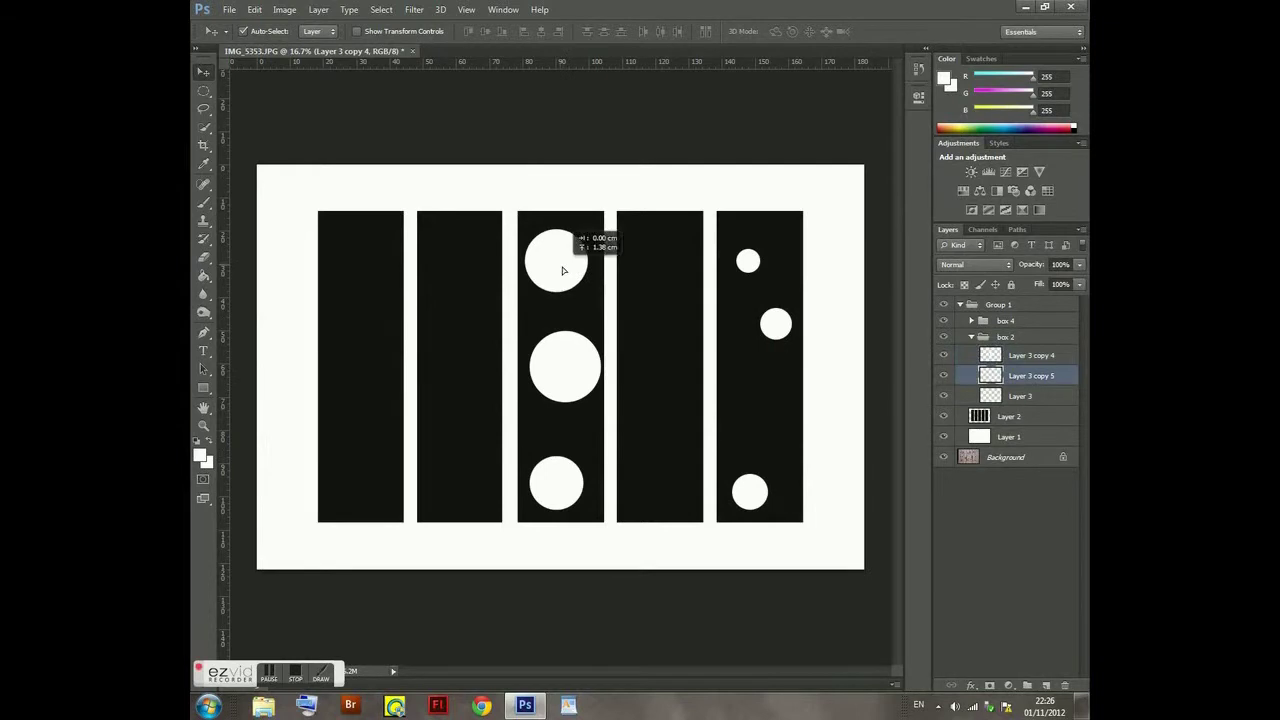
{"action": "left_click", "coordinate": [580, 384]}
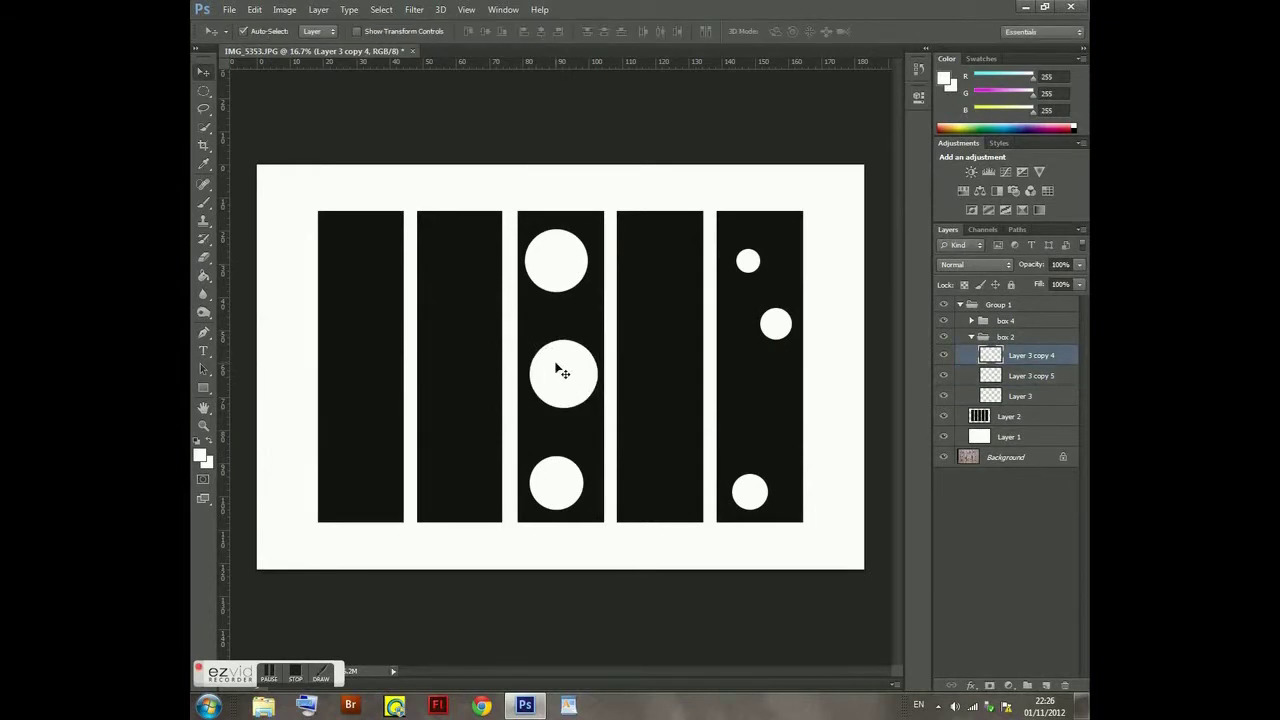
{"action": "left_click", "coordinate": [1005, 337]}
{"action": "key", "text": "ctrl+shift+alt+n"}
- Fill a white circle in the second panel and duplicate it lower down
{"action": "left_click", "coordinate": [203, 91]}
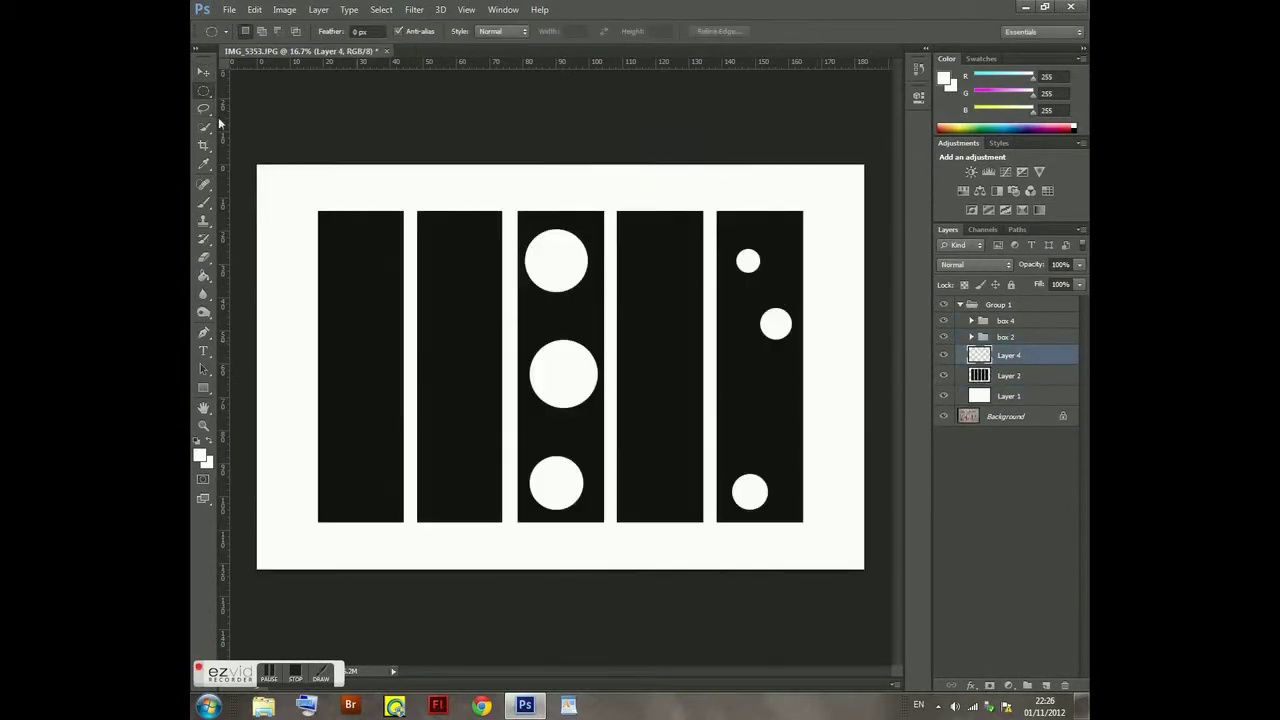
{"action": "key", "text": "g"}
{"action": "left_click", "coordinate": [470, 385]}
{"action": "key", "text": "ctrl+j"}
{"action": "mouse_move", "coordinate": [466, 337]}
{"action": "left_mouse_down"}
{"action": "mouse_move", "coordinate": [463, 263]}
{"action": "mouse_move", "coordinate": [466, 486]}
{"action": "mouse_move", "coordinate": [455, 488]}
{"action": "mouse_move", "coordinate": [502, 355]}
{"action": "mouse_move", "coordinate": [478, 326]}
{"action": "mouse_move", "coordinate": [482, 237]}
{"action": "left_mouse_up"}
{"action": "key", "text": "ctrl+j"}
{"action": "key", "text": "ctrl+t"}
{"action": "key", "text": "Return"}
- Add resized circle copies to the second panel's upper right, top and bottom
{"action": "key", "text": "ctrl+j"}
{"action": "key", "text": "ctrl+t"}
{"action": "key", "text": "Return"}
{"action": "left_click_drag", "start_coordinate": [470, 290], "coordinate": [487, 325]}
{"action": "key", "text": "ctrl+t"}
{"action": "key", "text": "Return"}
{"action": "left_click_drag", "start_coordinate": [470, 385], "coordinate": [475, 437]}
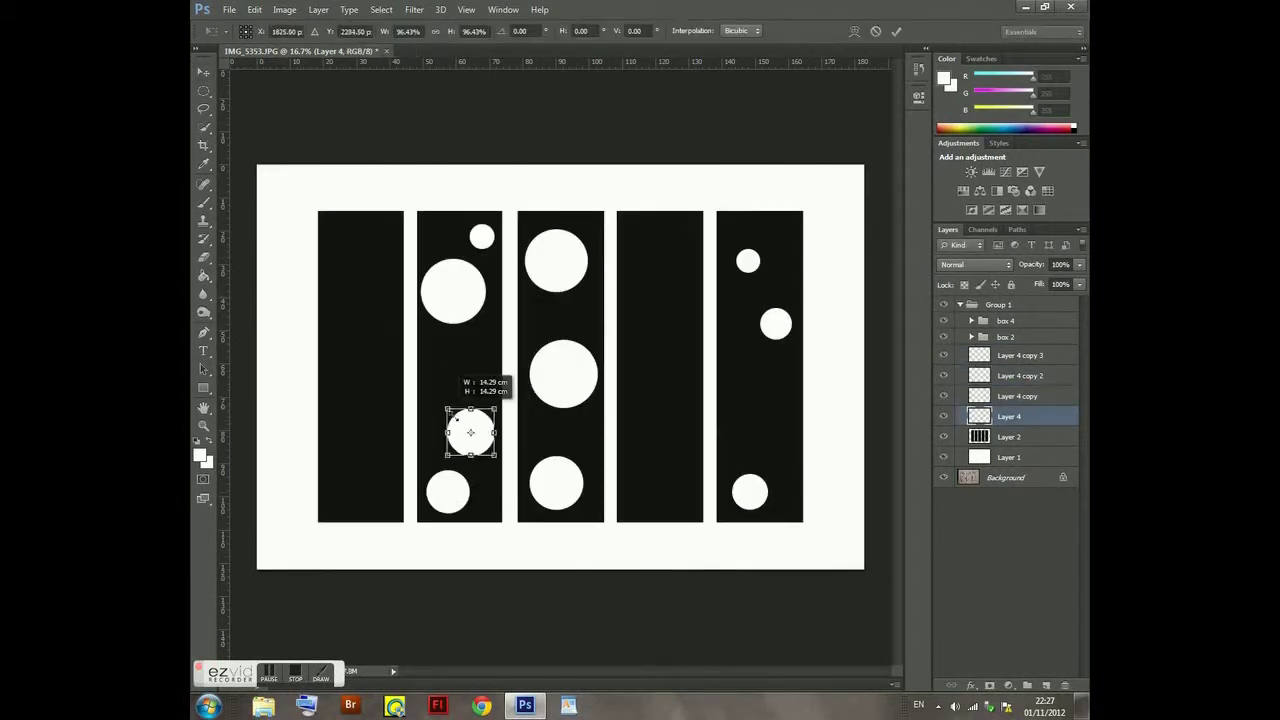
{"action": "left_click", "coordinate": [960, 355]}
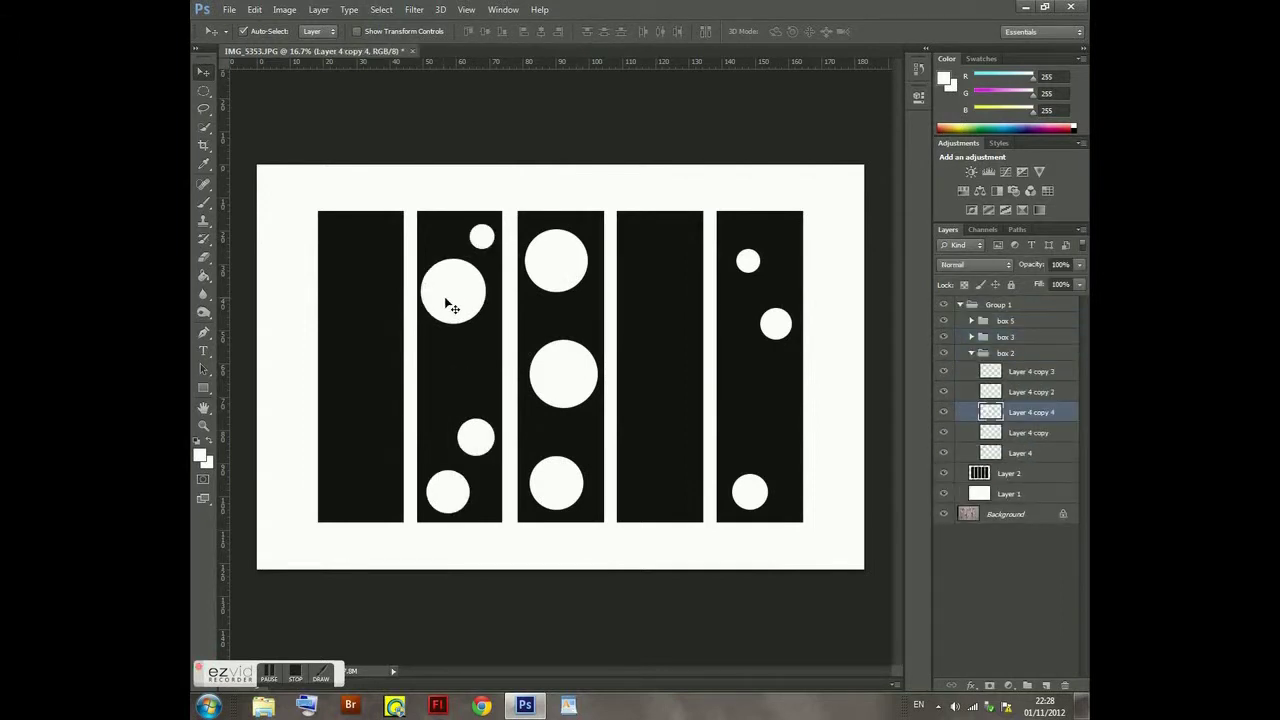
- Copy a circle into the fourth panel, position it, and group the fourth panel's circles
{"action": "left_click_drag", "start_coordinate": [453, 290], "coordinate": [665, 293]}
{"action": "left_click_drag", "start_coordinate": [1010, 368], "coordinate": [1024, 338]}
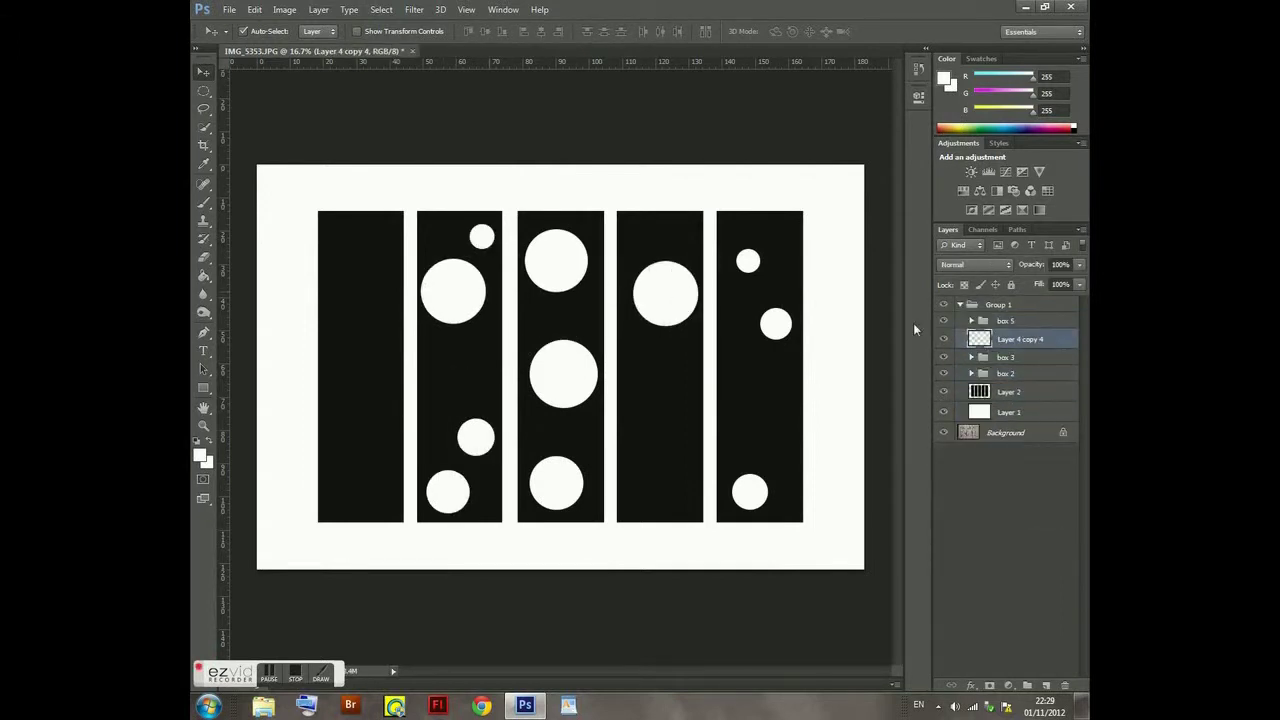
{"action": "mouse_move", "coordinate": [670, 303]}
{"action": "left_mouse_down"}
{"action": "mouse_move", "coordinate": [675, 247]}
{"action": "mouse_move", "coordinate": [650, 488]}
{"action": "left_mouse_up"}
{"action": "left_click", "coordinate": [943, 304]}
{"action": "left_click", "coordinate": [1020, 359], "text": "shift"}
{"action": "key", "text": "ctrl+g"}
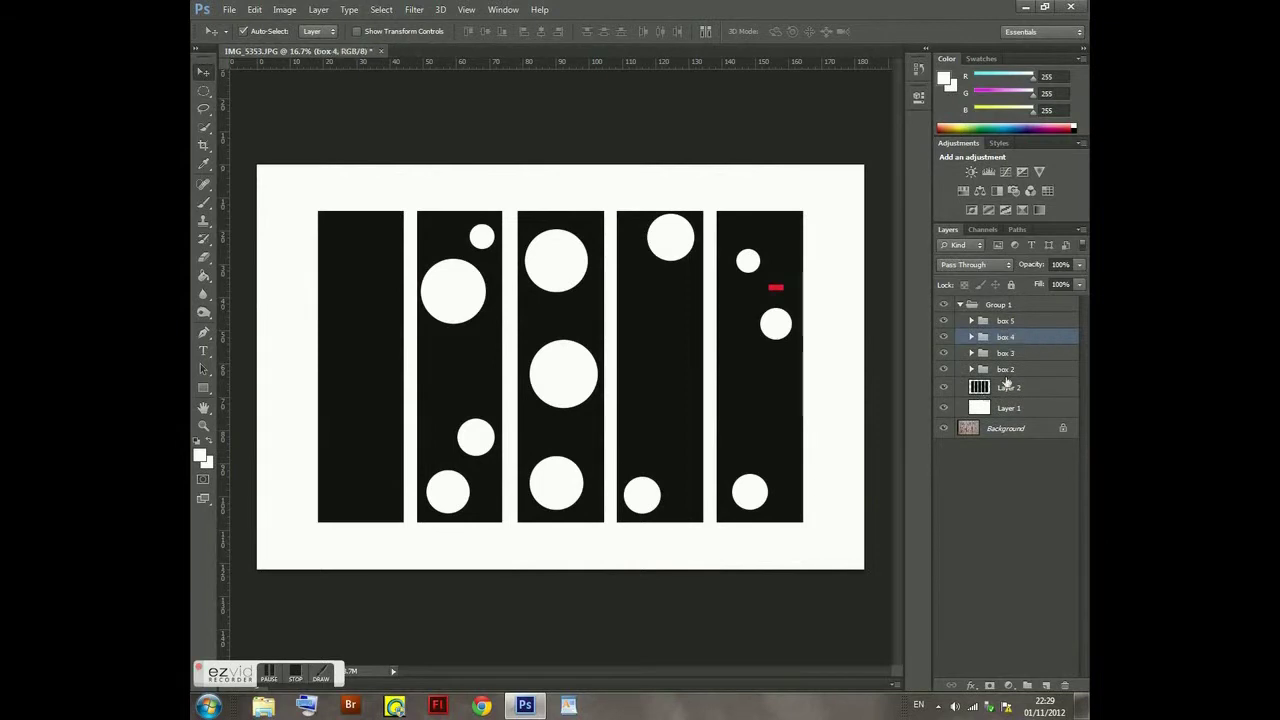
{"action": "left_click", "coordinate": [1007, 383]}
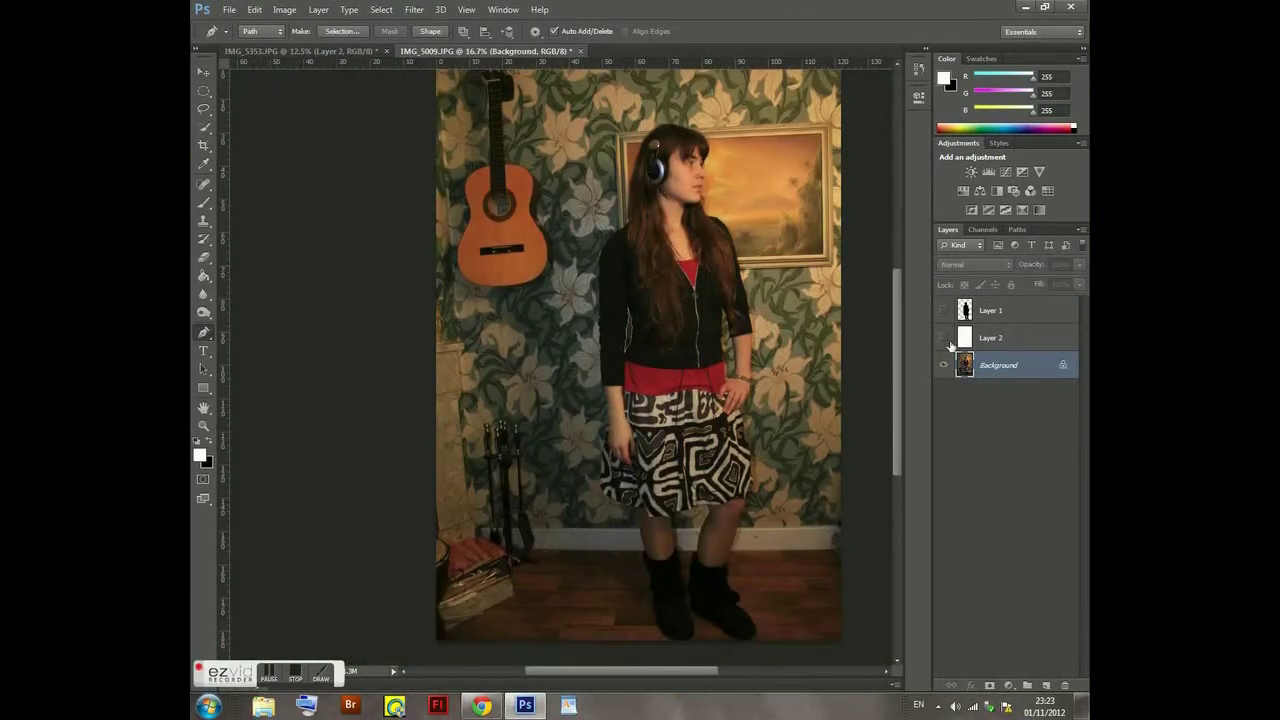
- Trace the woman's outline in IMG_5009 with the Pen tool, following the jacket and arm
{"action": "right_click", "coordinate": [631, 331]}
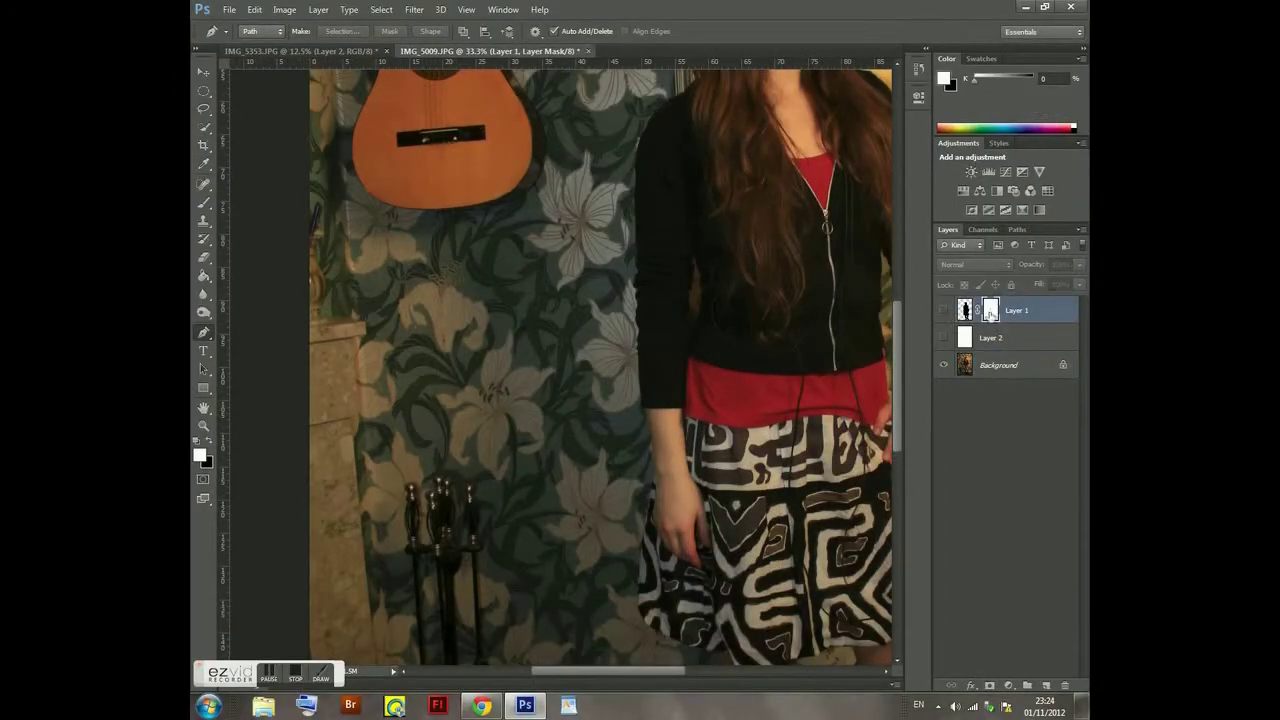
{"action": "left_click_drag", "start_coordinate": [755, 384], "coordinate": [605, 384]}
{"action": "key", "text": "ctrl+plus"}
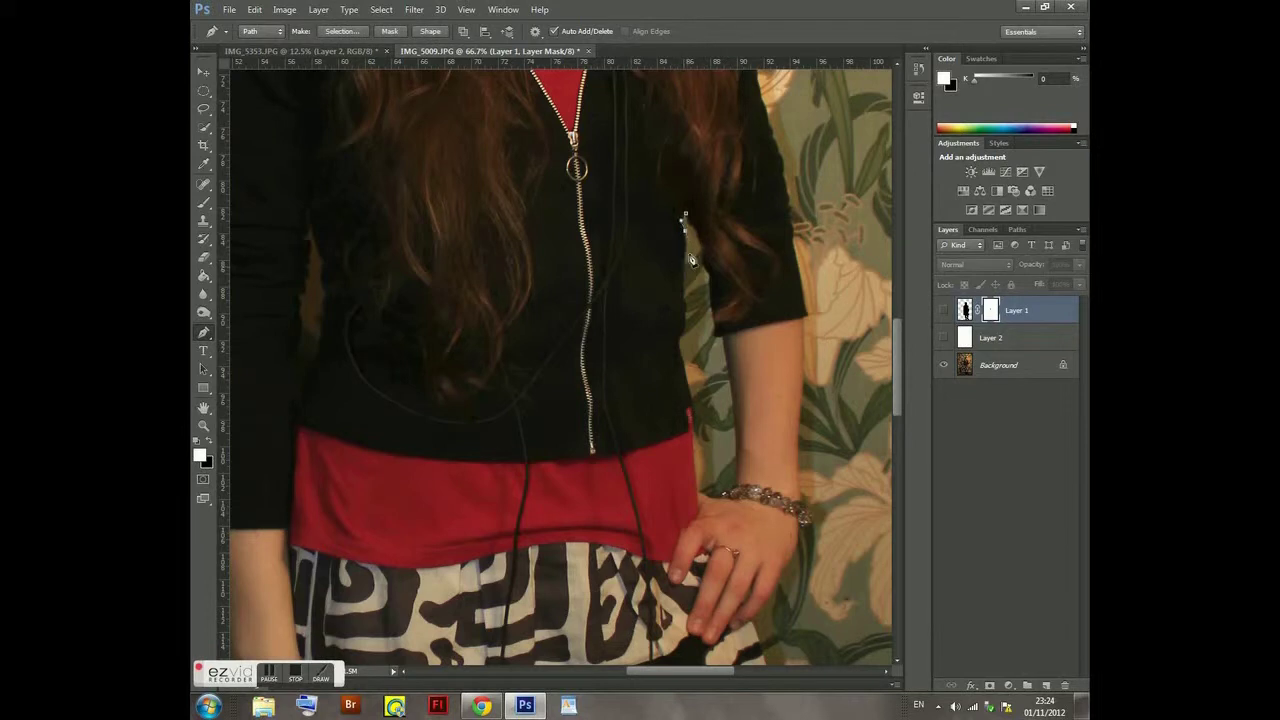
{"action": "scroll", "coordinate": [690, 260], "scroll_direction": "up", "scroll_amount": 2}
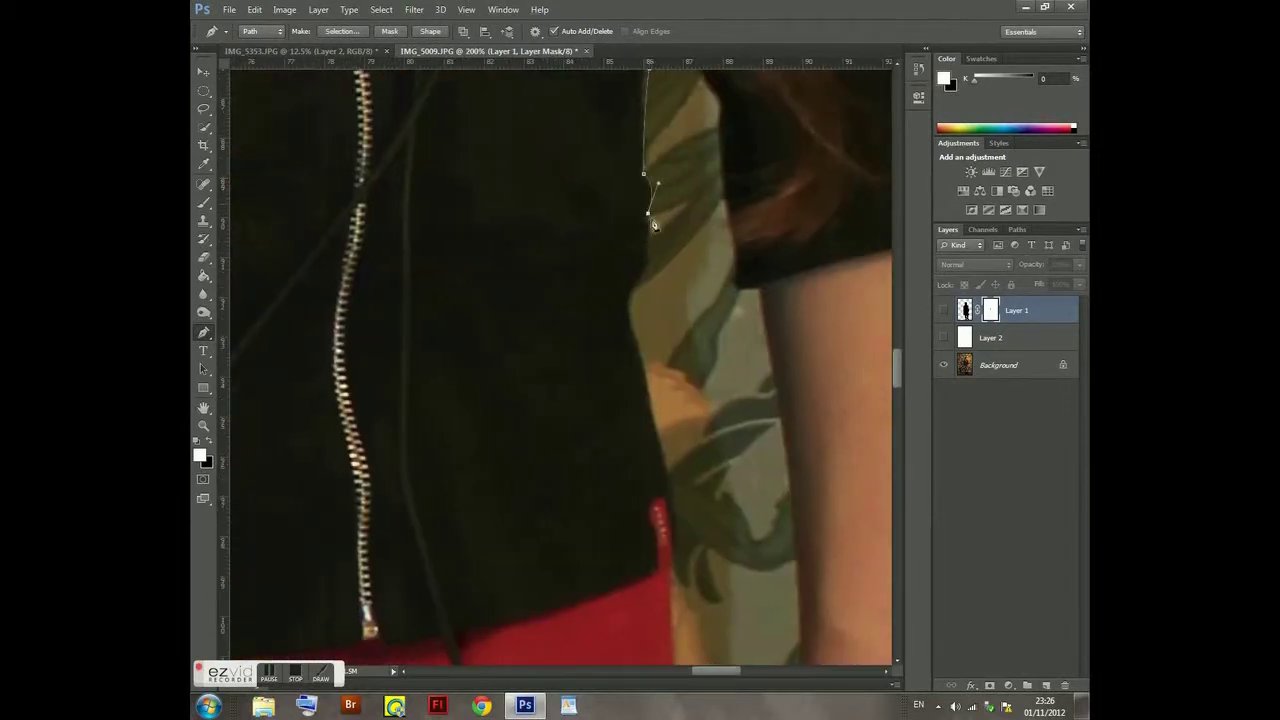
{"action": "left_click", "coordinate": [677, 562]}
{"action": "scroll", "coordinate": [777, 318], "scroll_direction": "down", "scroll_amount": 3}
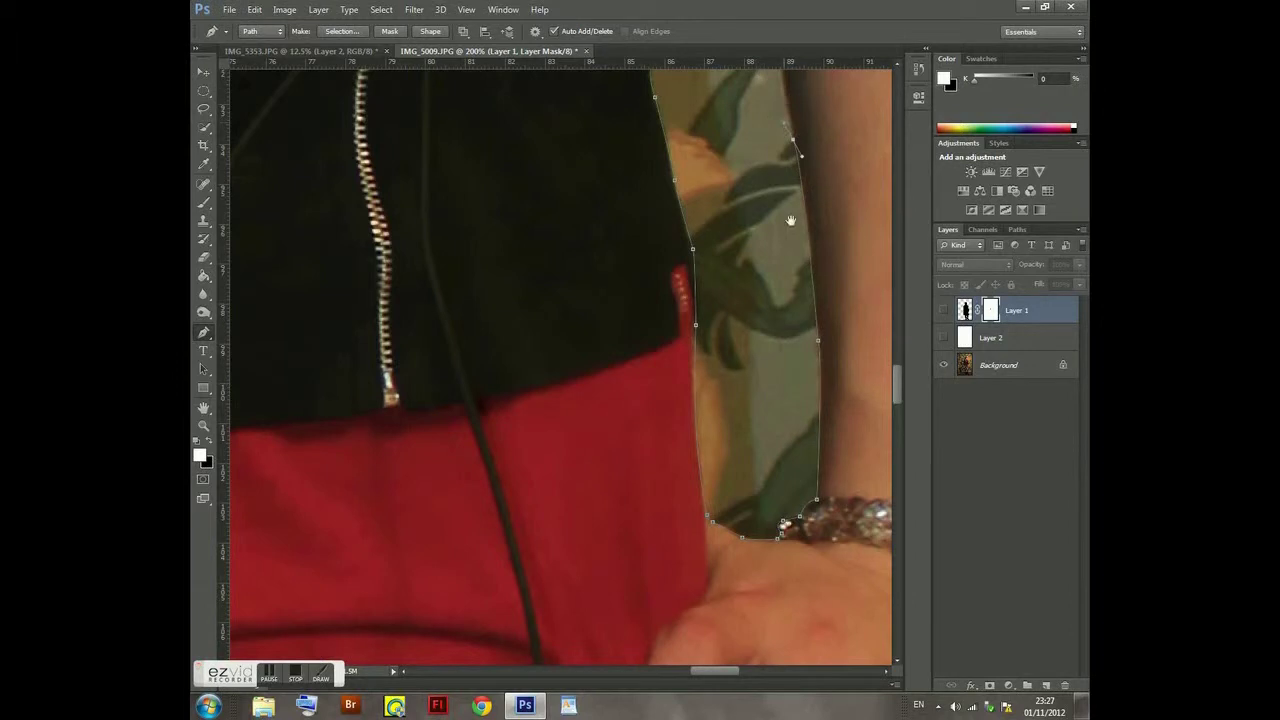
{"action": "left_click_drag", "start_coordinate": [790, 219], "coordinate": [770, 459]}
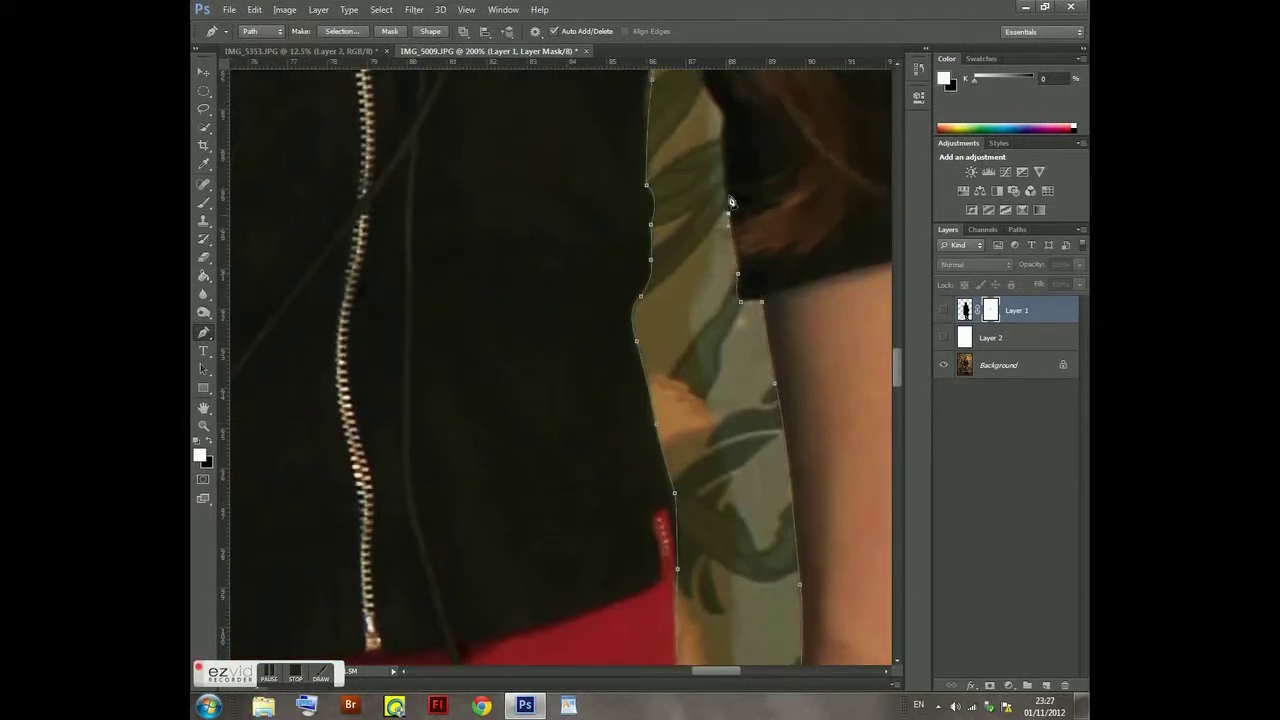
{"action": "left_click_drag", "start_coordinate": [726, 132], "coordinate": [774, 384]}
{"action": "mouse_move", "coordinate": [753, 297]}
{"action": "left_mouse_down"}
{"action": "mouse_move", "coordinate": [772, 282]}
{"action": "mouse_move", "coordinate": [651, 451]}
{"action": "left_mouse_up"}
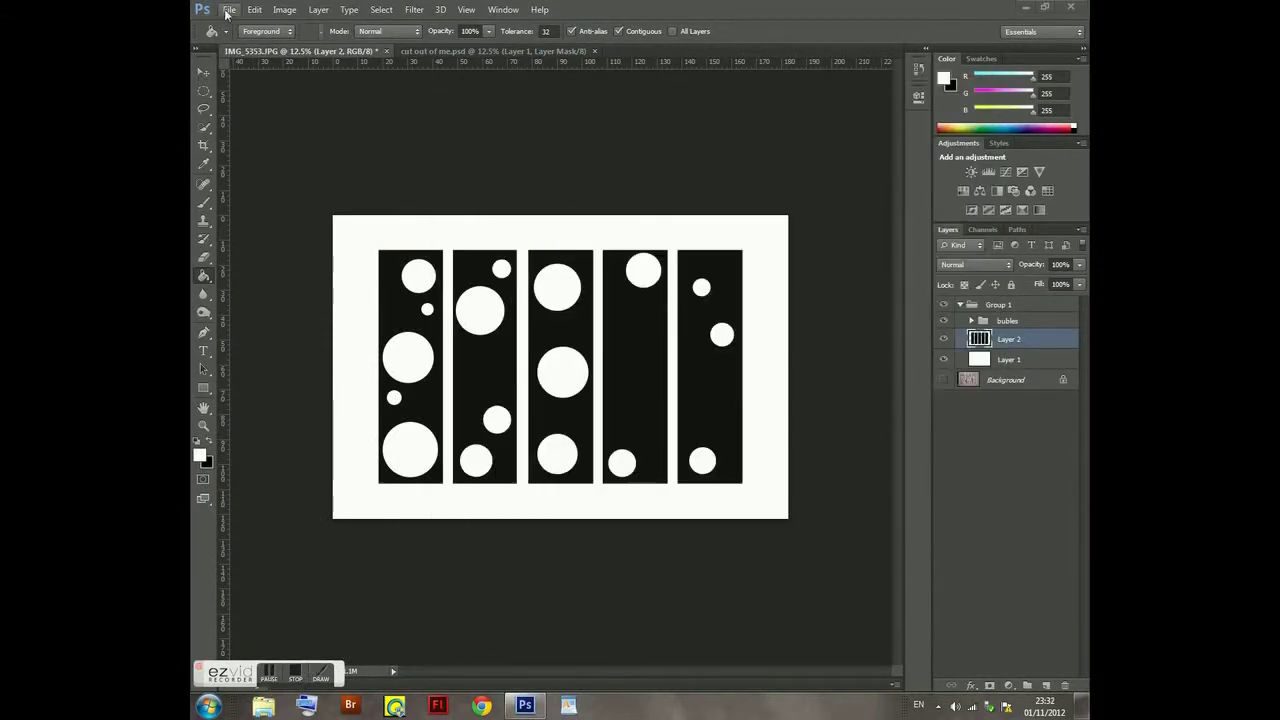
- Begin saving the poster as a new file in the Image Editing subfolder
{"action": "left_click", "coordinate": [228, 13]}
{"action": "left_click", "coordinate": [260, 185]}
{"action": "double_click", "coordinate": [557, 201]}
{"action": "double_click", "coordinate": [565, 163]}
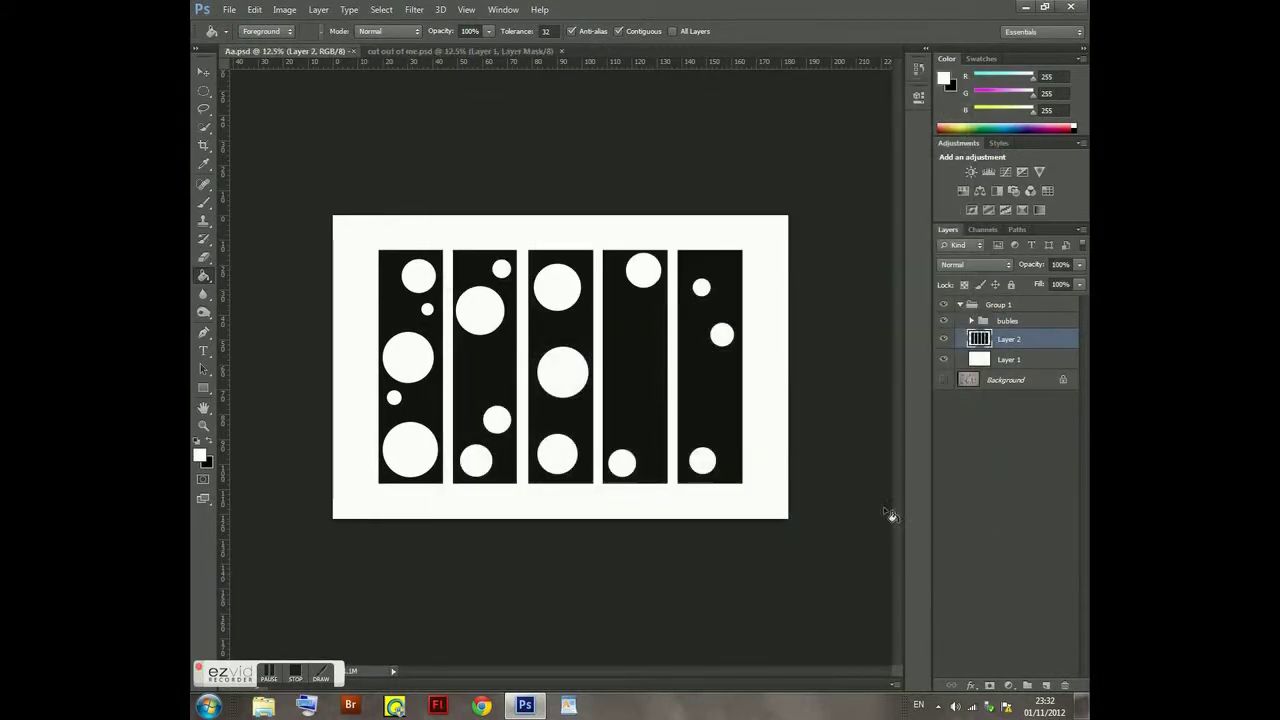
- Group the panels and white backdrop layers as 'BAck ground'
{"action": "key", "text": "ctrl+g"}
{"action": "double_click", "coordinate": [1017, 337]}
{"action": "type", "text": "BAck ground"}
{"action": "key", "text": "Return"}
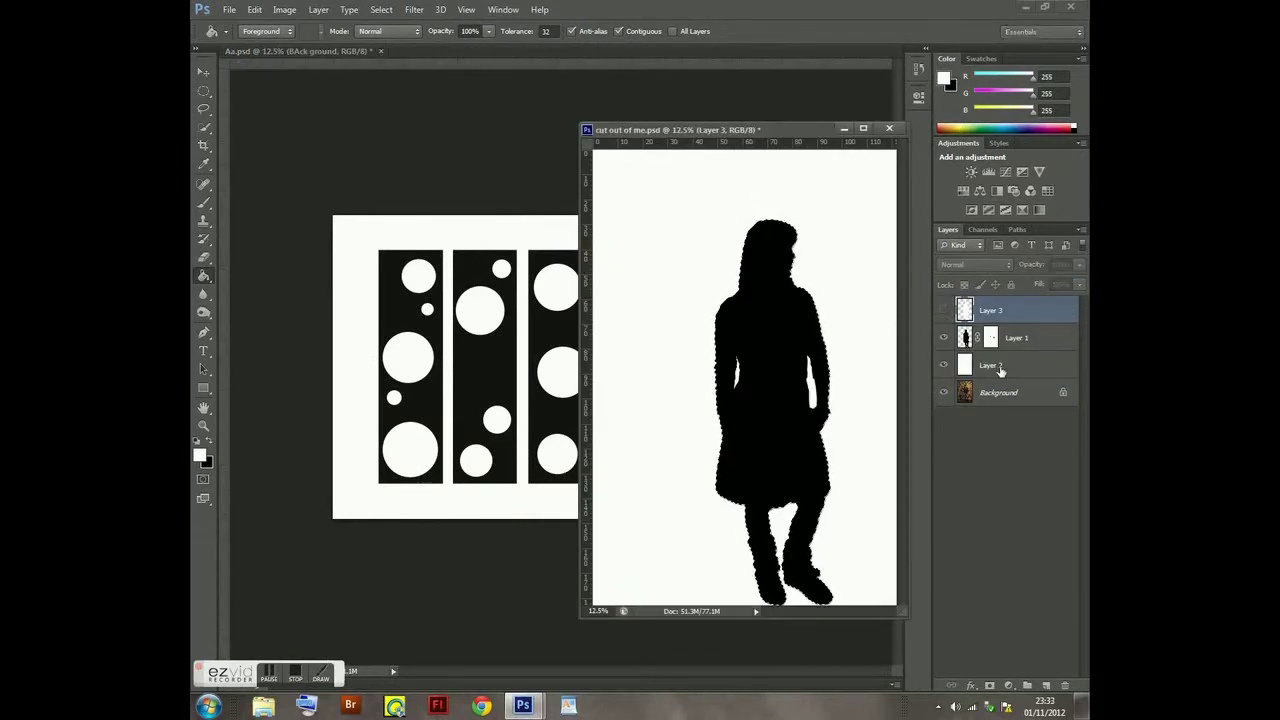
- Fill the woman silhouette on a new layer and drag it into the poster
{"action": "key", "text": "ctrl+shift+alt+n"}
{"action": "left_click", "coordinate": [766, 385]}
{"action": "mouse_move", "coordinate": [975, 316]}
{"action": "left_mouse_down"}
{"action": "mouse_move", "coordinate": [462, 362]}
{"action": "mouse_move", "coordinate": [634, 368]}
{"action": "left_mouse_up"}
- Place the silhouette in the fourth panel and flip it horizontally
{"action": "key", "text": "ctrl+t"}
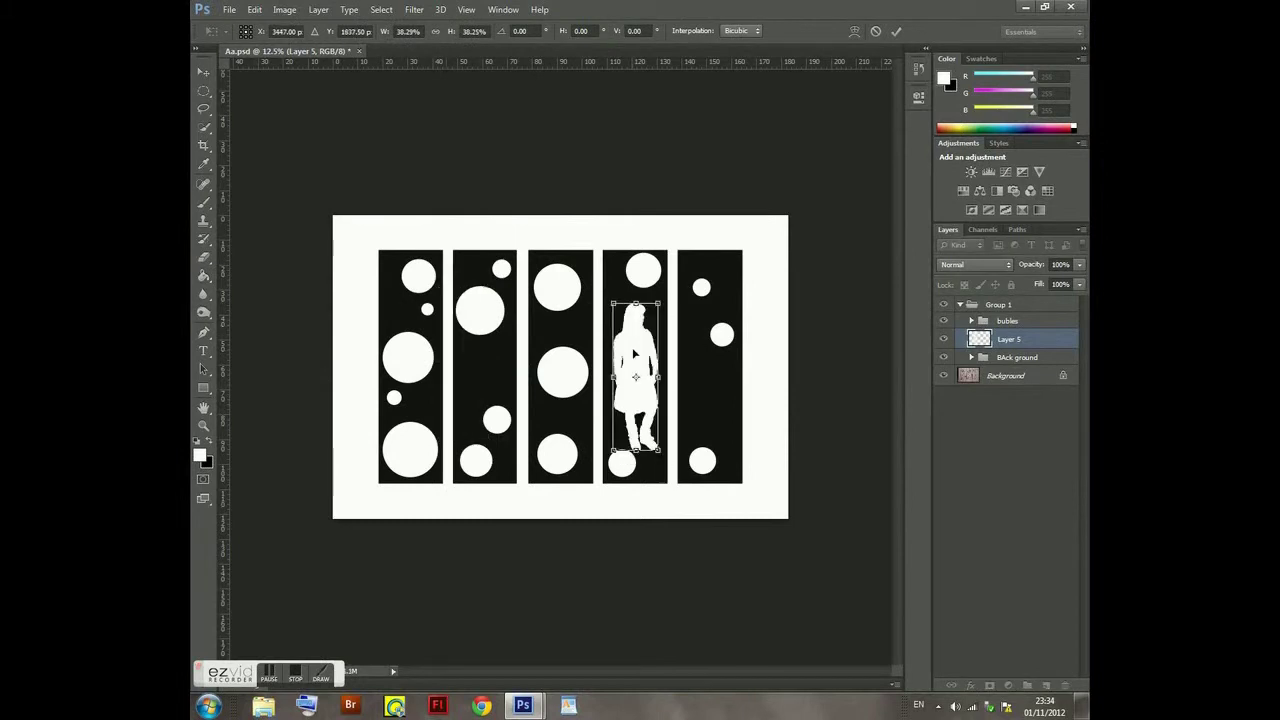
{"action": "key", "text": "Return"}
{"action": "key", "text": "g"}
{"action": "right_click", "coordinate": [660, 355]}
{"action": "left_click", "coordinate": [694, 585]}
- Save the poster as Ab
{"action": "key", "text": "ctrl+shift+s"}
{"action": "type", "text": "Ab"}
{"action": "key", "text": "Return"}
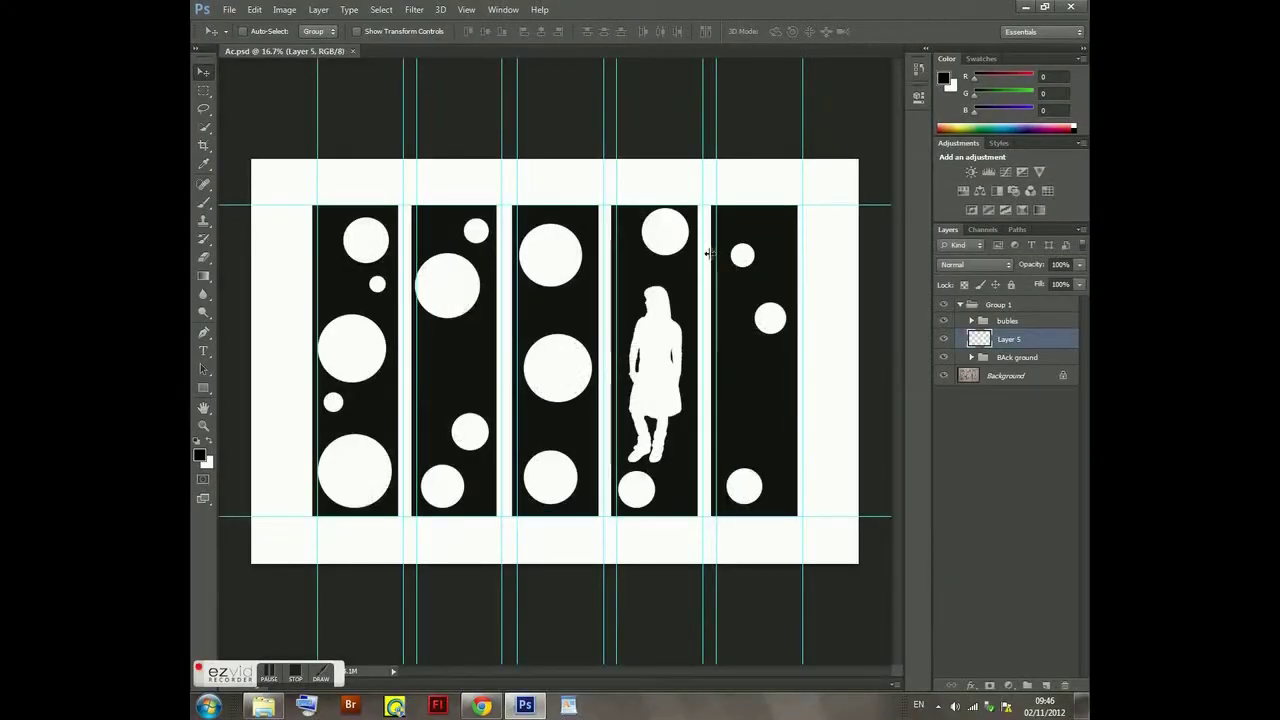
- Hide the guides, turn on Auto-Select, and move the third panel's middle circle down-right
{"action": "key", "text": "ctrl+semicolon"}
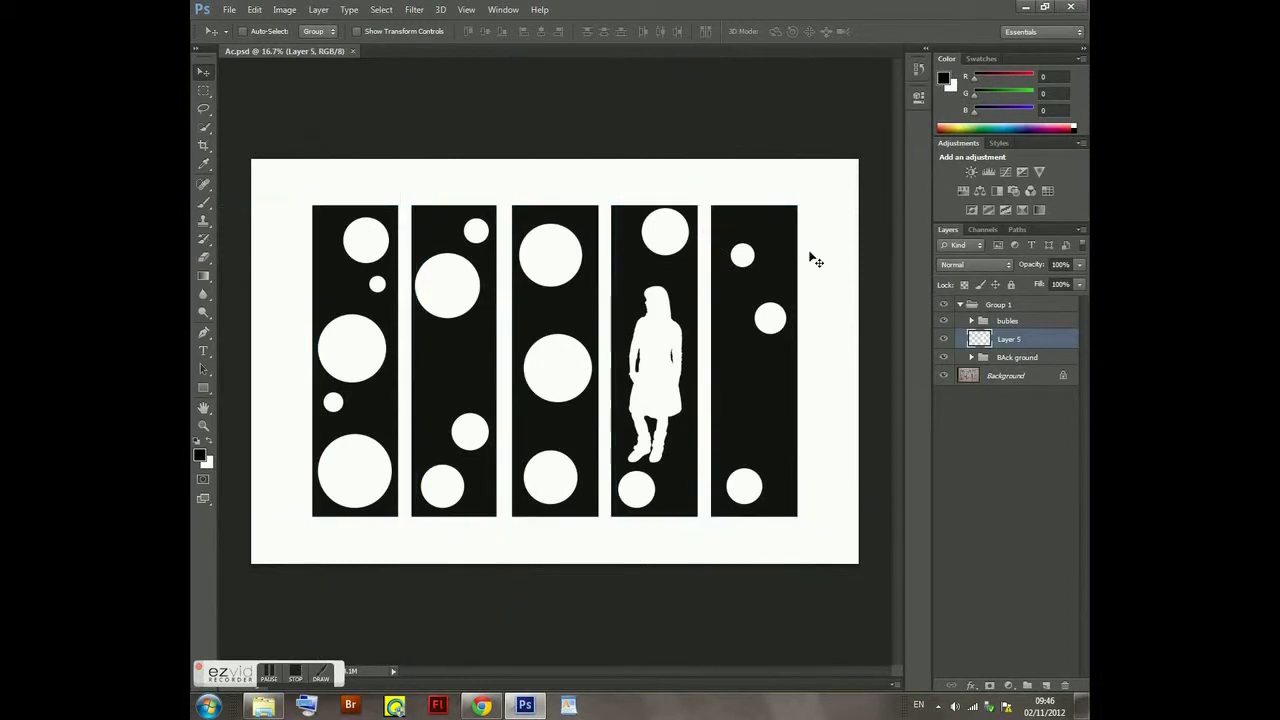
{"action": "left_click", "coordinate": [243, 31]}
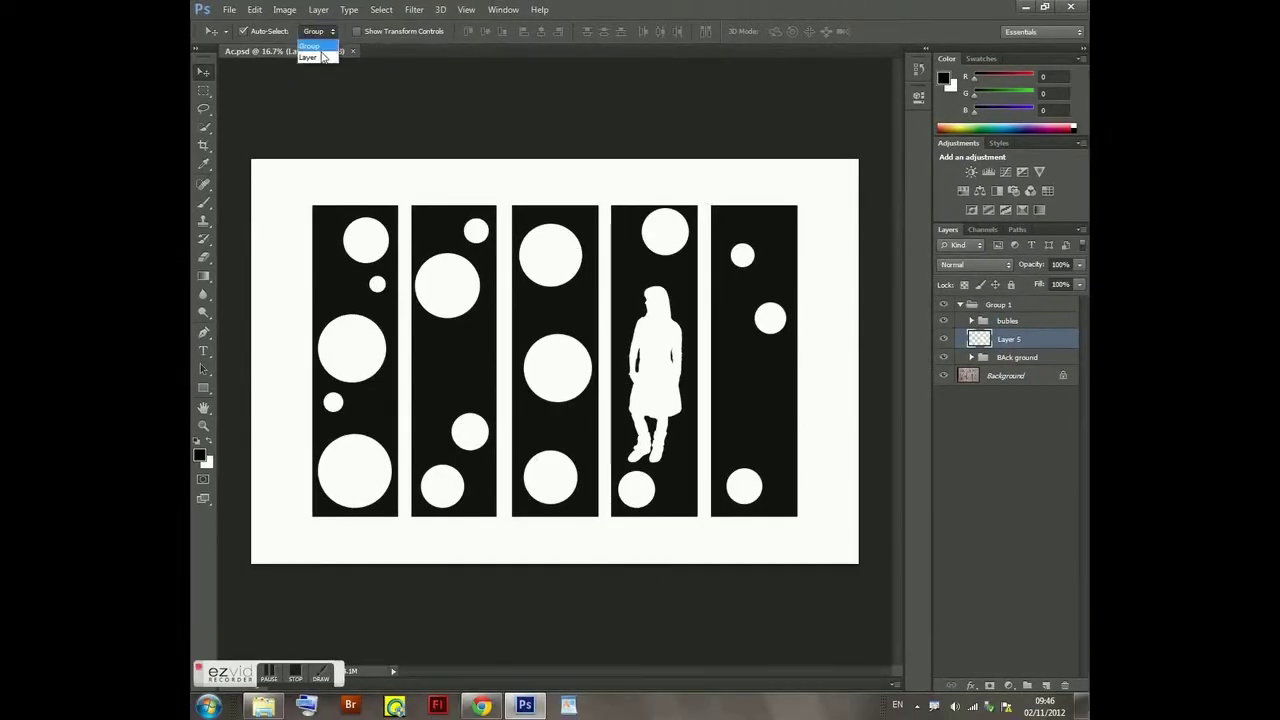
{"action": "left_click", "coordinate": [557, 366]}
{"action": "key", "text": "ctrl+t"}
{"action": "left_click_drag", "start_coordinate": [557, 368], "coordinate": [571, 382]}
{"action": "key", "text": "Return"}
- Scale the third panel's top circle to 75% and move the small circle to panel four's top
{"action": "left_click", "coordinate": [550, 255]}
{"action": "key", "text": "ctrl+t"}
{"action": "left_click_drag", "start_coordinate": [582, 287], "coordinate": [572, 272]}
{"action": "key", "text": "Return"}
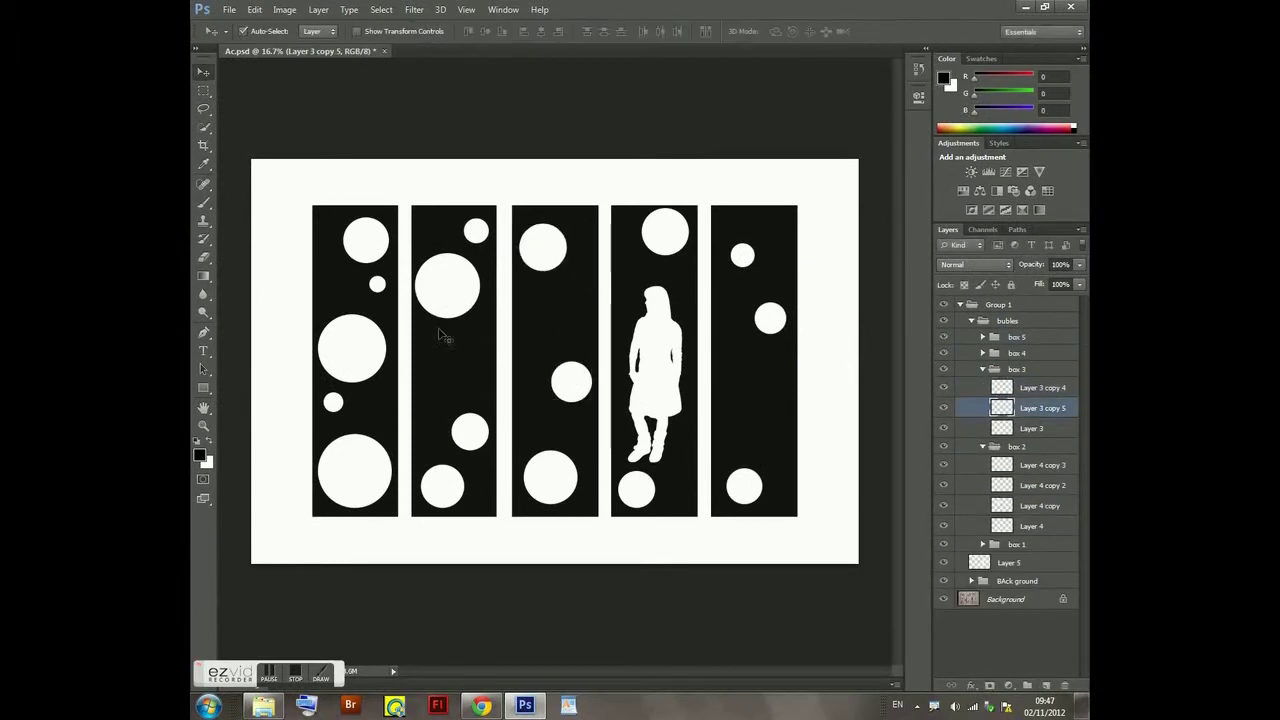
{"action": "left_click", "coordinate": [470, 432]}
{"action": "key", "text": "ctrl+t"}
{"action": "left_click_drag", "start_coordinate": [470, 432], "coordinate": [475, 437]}
{"action": "key", "text": "Return"}
{"action": "mouse_move", "coordinate": [645, 505]}
{"action": "left_mouse_down"}
{"action": "mouse_move", "coordinate": [630, 500]}
{"action": "mouse_move", "coordinate": [631, 280]}
{"action": "mouse_move", "coordinate": [672, 355]}
{"action": "left_mouse_up"}
- Lower the silhouette in the fourth panel and shrink the large circle in the first panel
{"action": "left_click_drag", "start_coordinate": [680, 192], "coordinate": [680, 200]}
{"action": "left_click", "coordinate": [360, 372]}
{"action": "key", "text": "ctrl+t"}
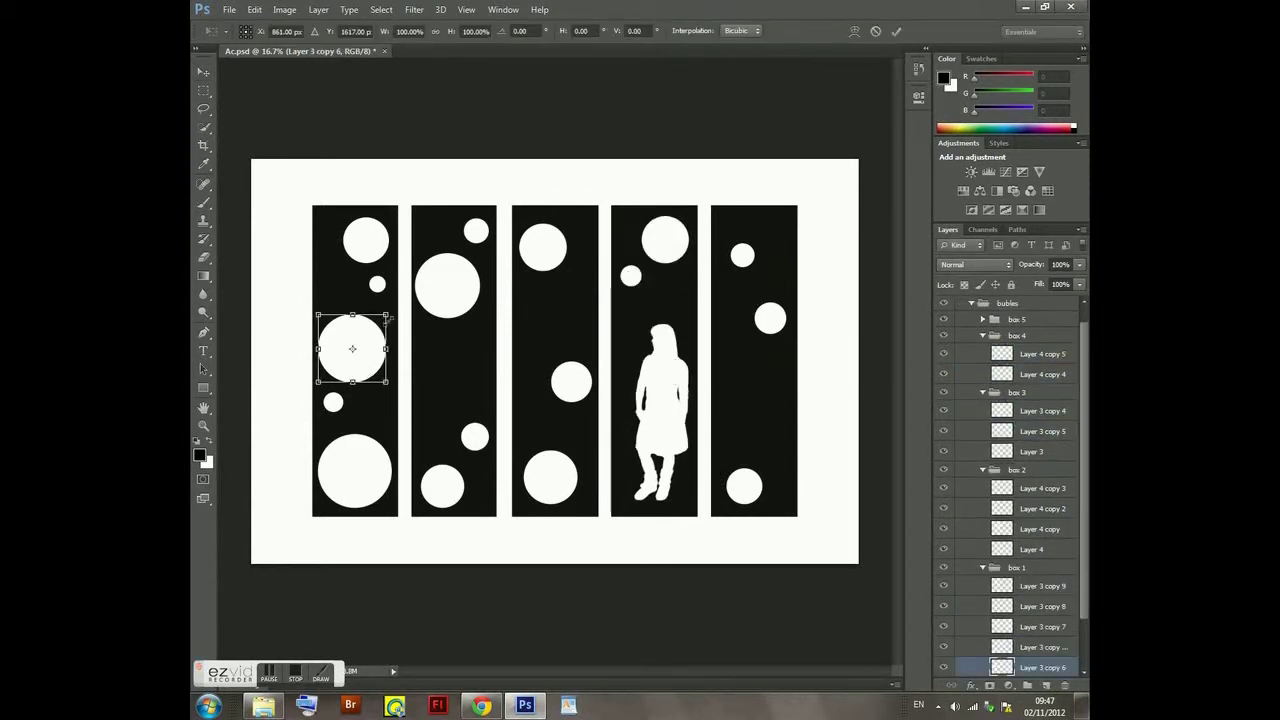
{"action": "left_click_drag", "start_coordinate": [386, 314], "coordinate": [368, 332]}
{"action": "key", "text": "Return"}
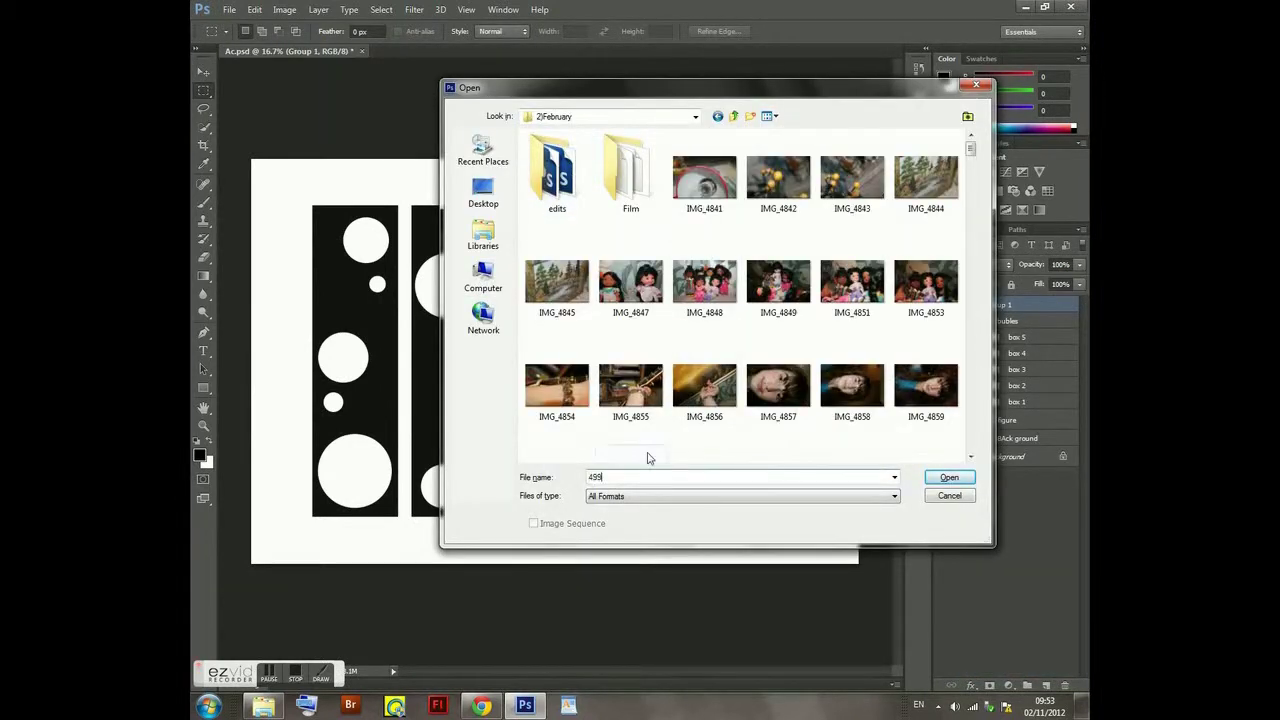
- Open IMG_4996, select the guitar and paste it into the poster as a new layer
{"action": "scroll", "coordinate": [815, 393], "scroll_direction": "down", "scroll_amount": 10}
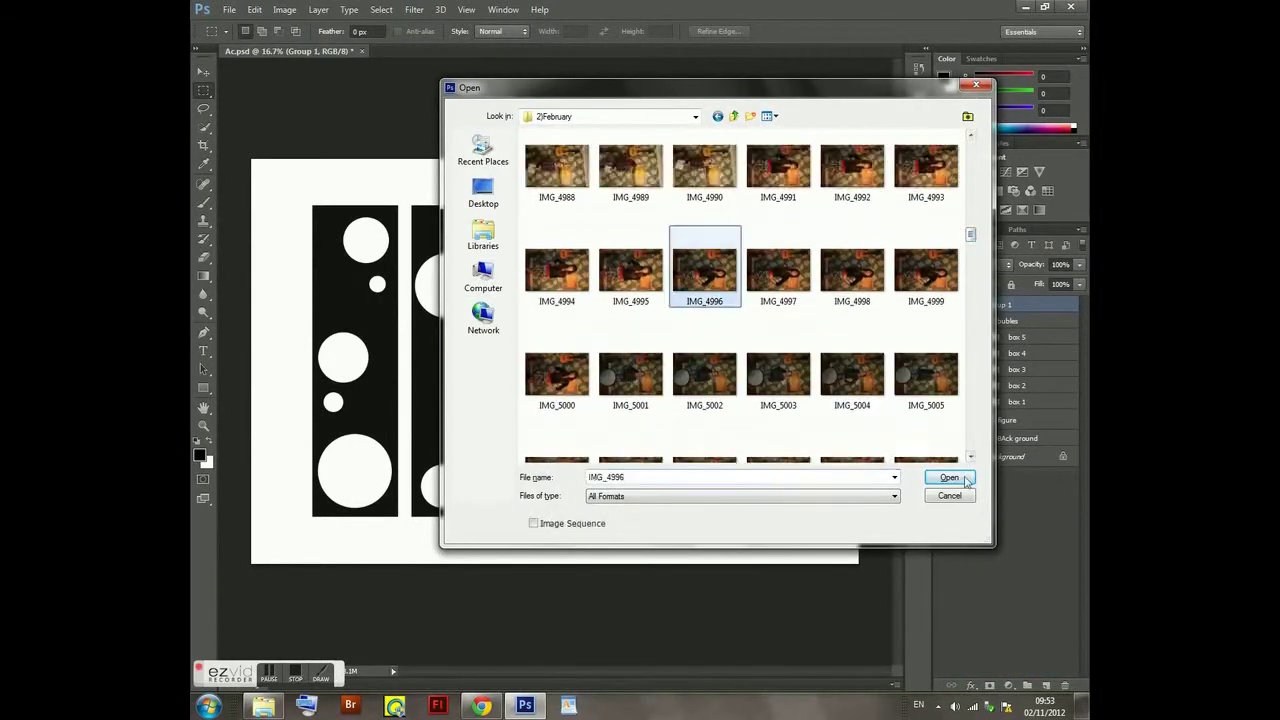
{"action": "double_click", "coordinate": [710, 280]}
{"action": "left_click_drag", "start_coordinate": [506, 380], "coordinate": [505, 378]}
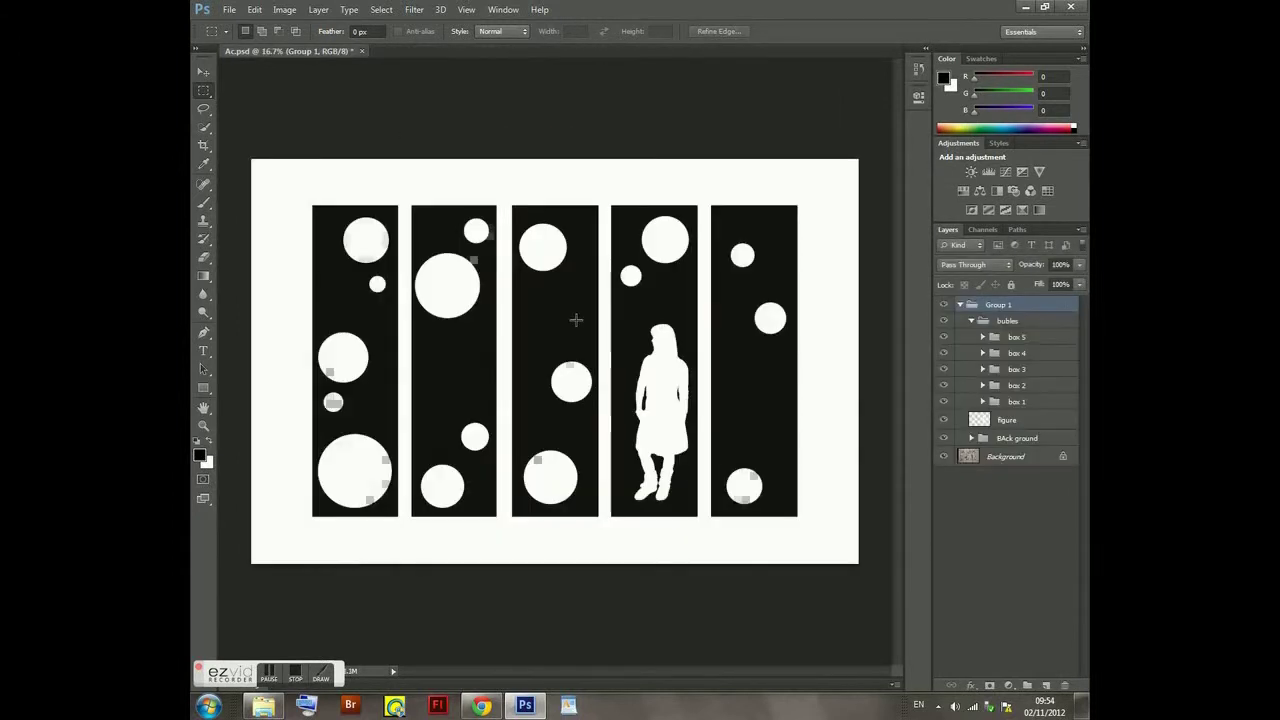
{"action": "key", "text": "ctrl+v"}
{"action": "key", "text": "ctrl+plus"}
- Zoom in on the guitar and start a Pen path with a curved anchor on the upper bout
{"action": "key", "text": "p"}
{"action": "key", "text": "ctrl+plus"}
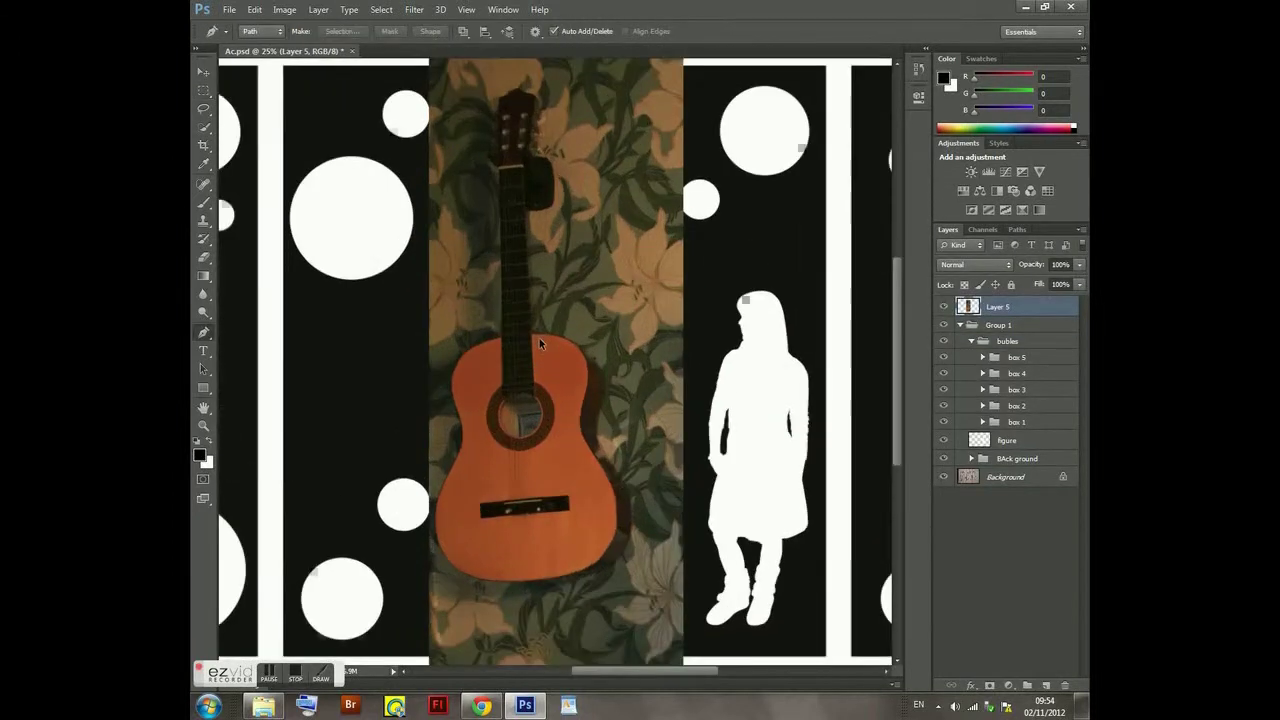
{"action": "key", "text": "ctrl+plus"}
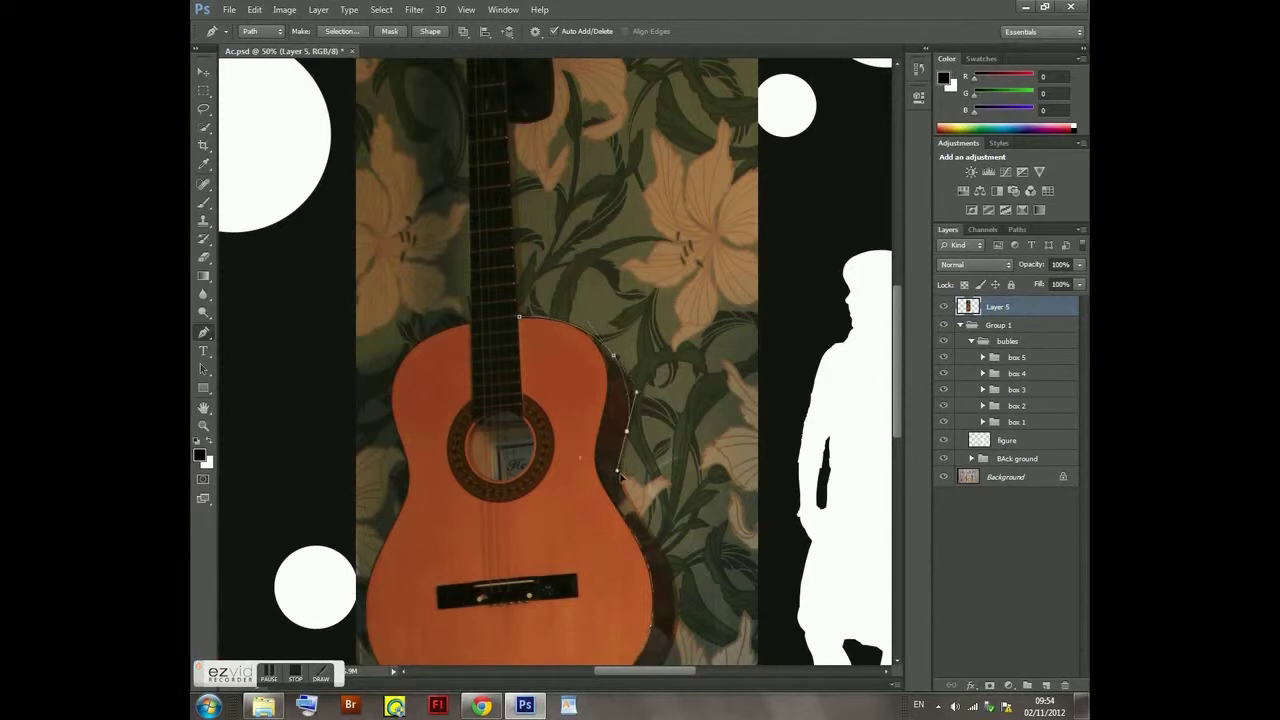
{"action": "scroll", "coordinate": [630, 410], "scroll_direction": "down", "scroll_amount": 5}
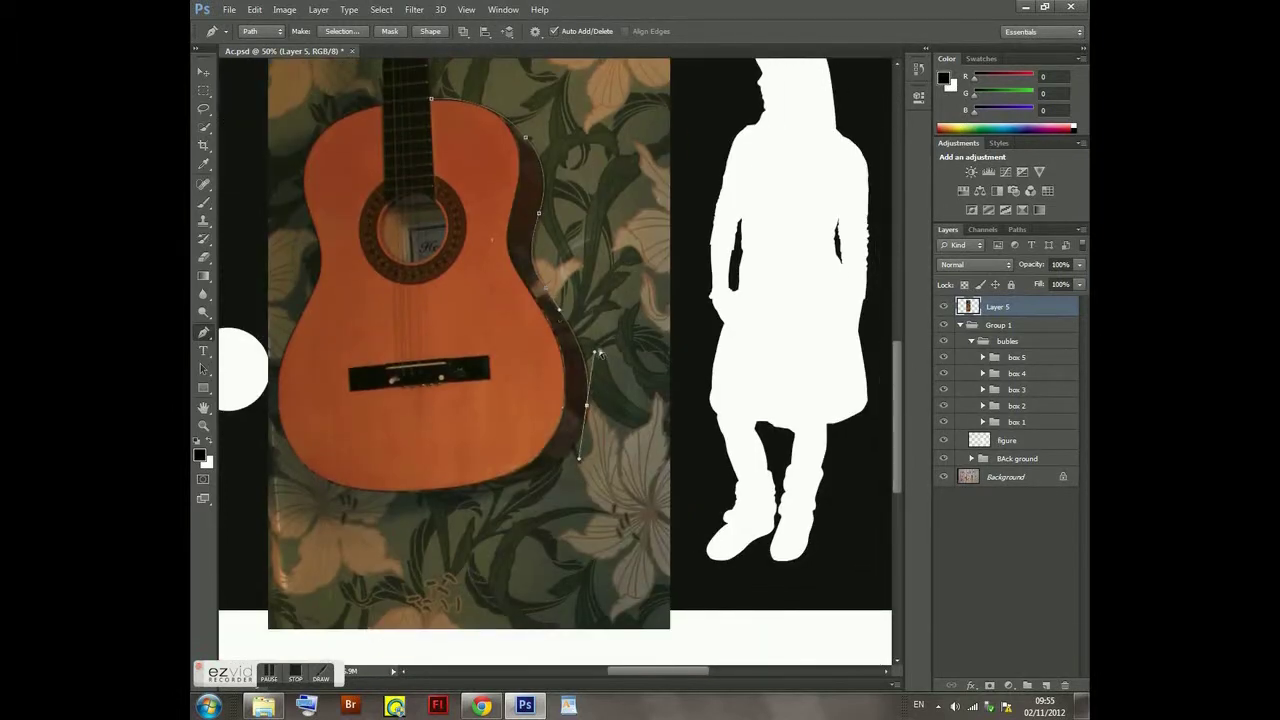
{"action": "key", "text": "ctrl+plus"}
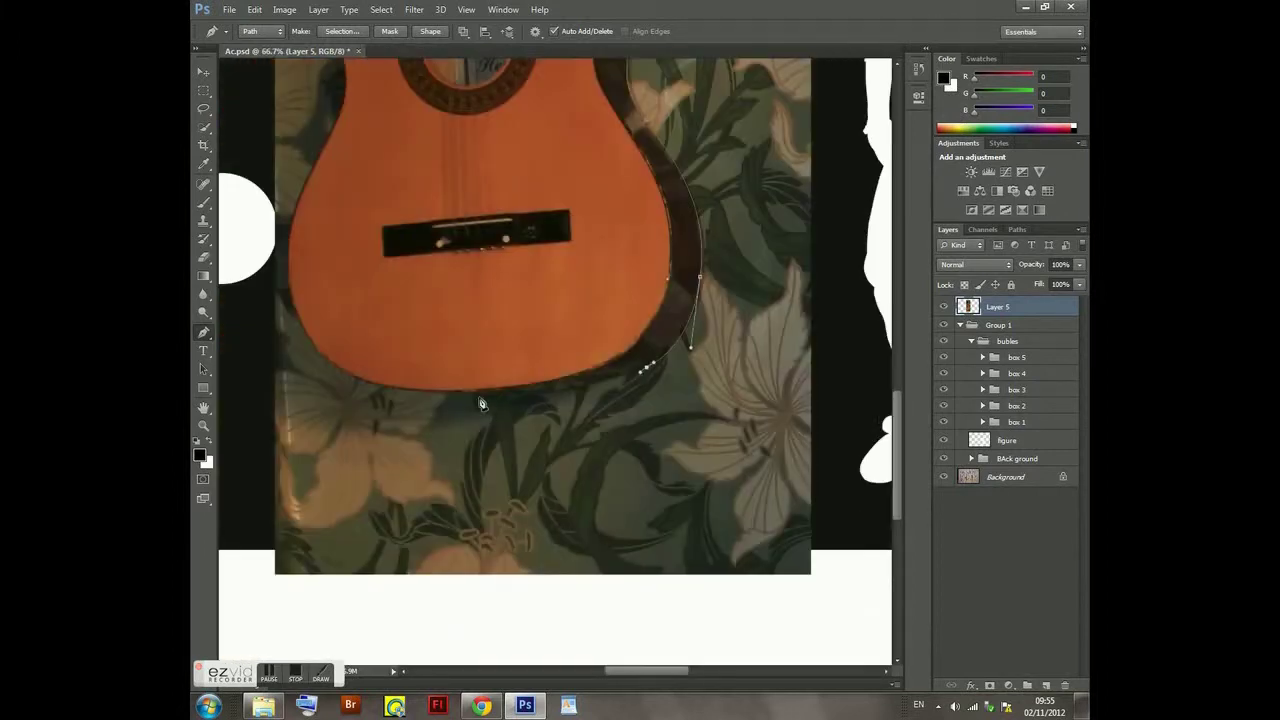
{"action": "scroll", "coordinate": [421, 327], "scroll_direction": "up", "scroll_amount": 3}
{"action": "scroll", "coordinate": [421, 327], "scroll_direction": "left", "scroll_amount": 3}
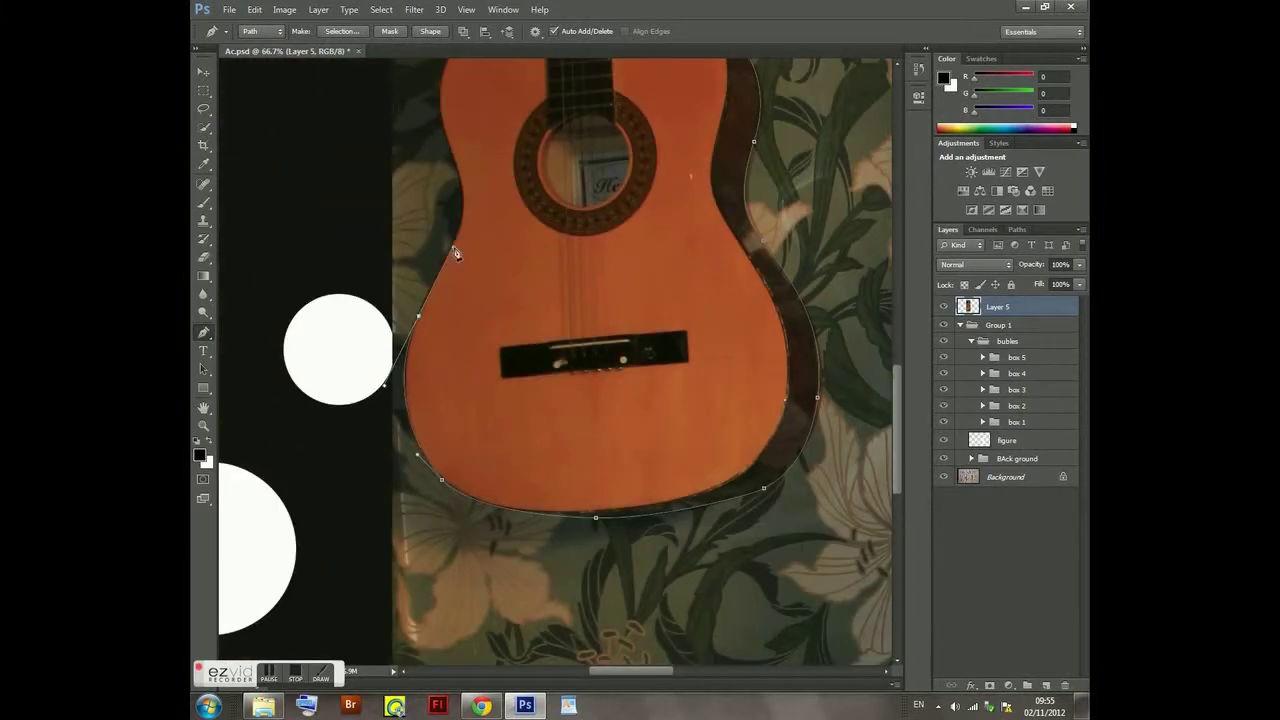
{"action": "scroll", "coordinate": [420, 92], "scroll_direction": "up", "scroll_amount": 5}
{"action": "left_click_drag", "start_coordinate": [522, 197], "coordinate": [571, 186]}
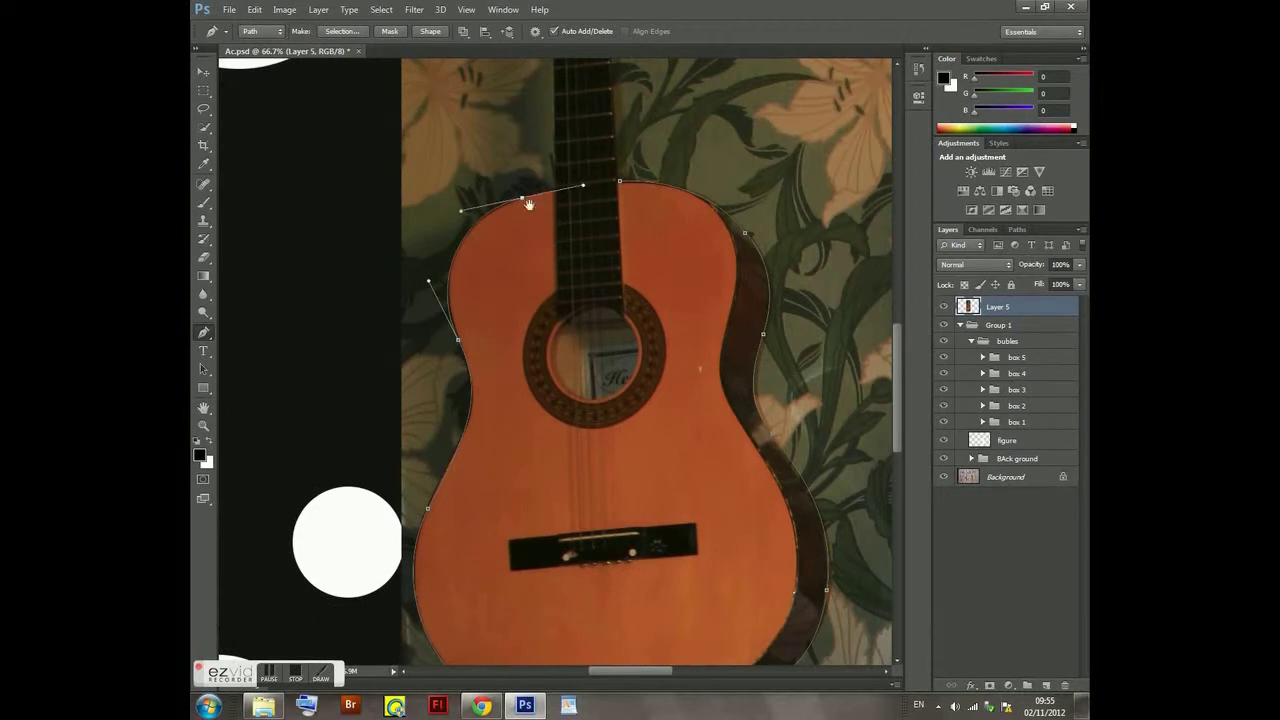
- Extend the guitar path up the neck to the headstock corner
{"action": "scroll", "coordinate": [572, 233], "scroll_direction": "up", "scroll_amount": 5}
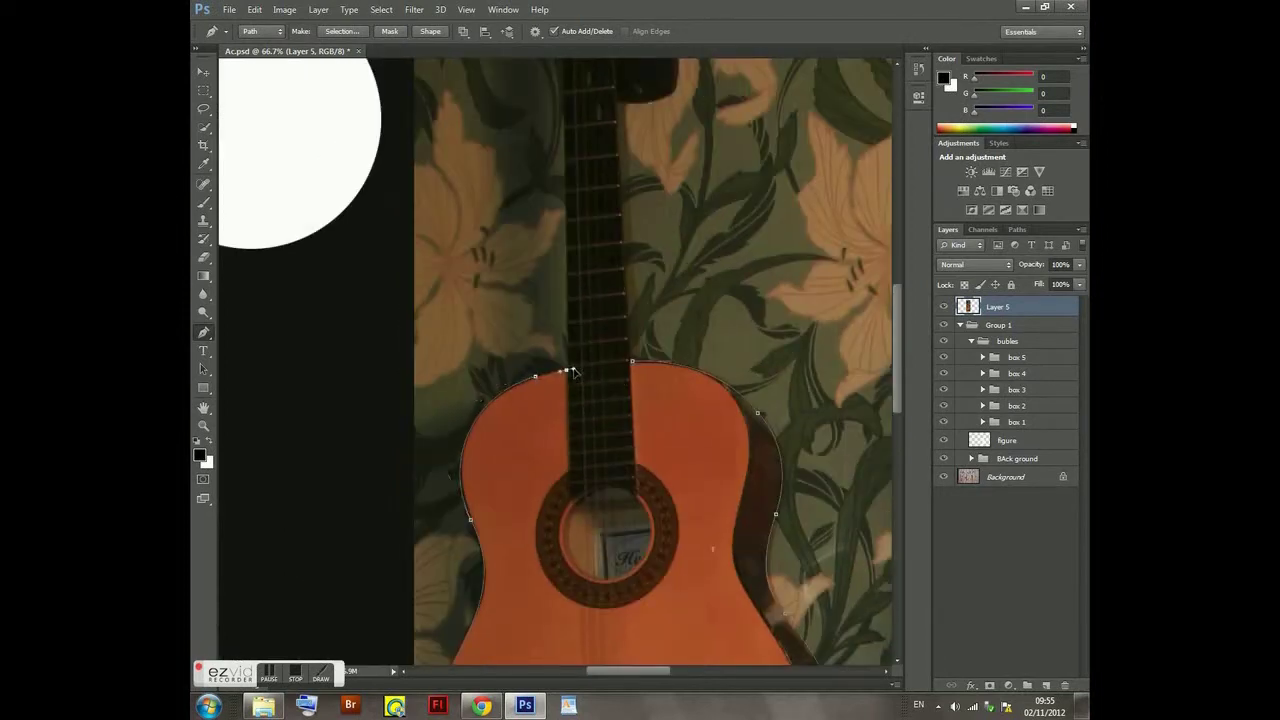
{"action": "scroll", "coordinate": [572, 372], "scroll_direction": "up", "scroll_amount": 4}
{"action": "scroll", "coordinate": [580, 349], "scroll_direction": "up", "scroll_amount": 4}
{"action": "scroll", "coordinate": [563, 338], "scroll_direction": "up", "scroll_amount": 1}
{"action": "left_click", "coordinate": [563, 340]}
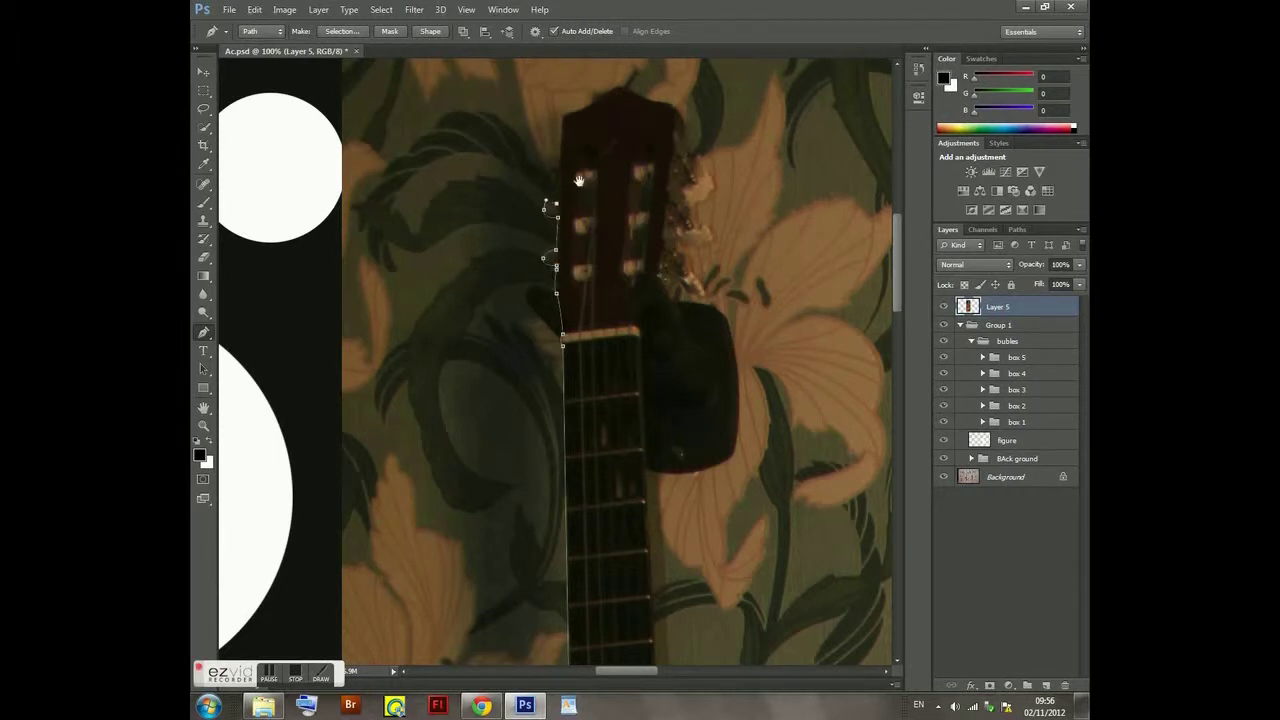
{"action": "left_click_drag", "start_coordinate": [578, 180], "coordinate": [581, 277]}
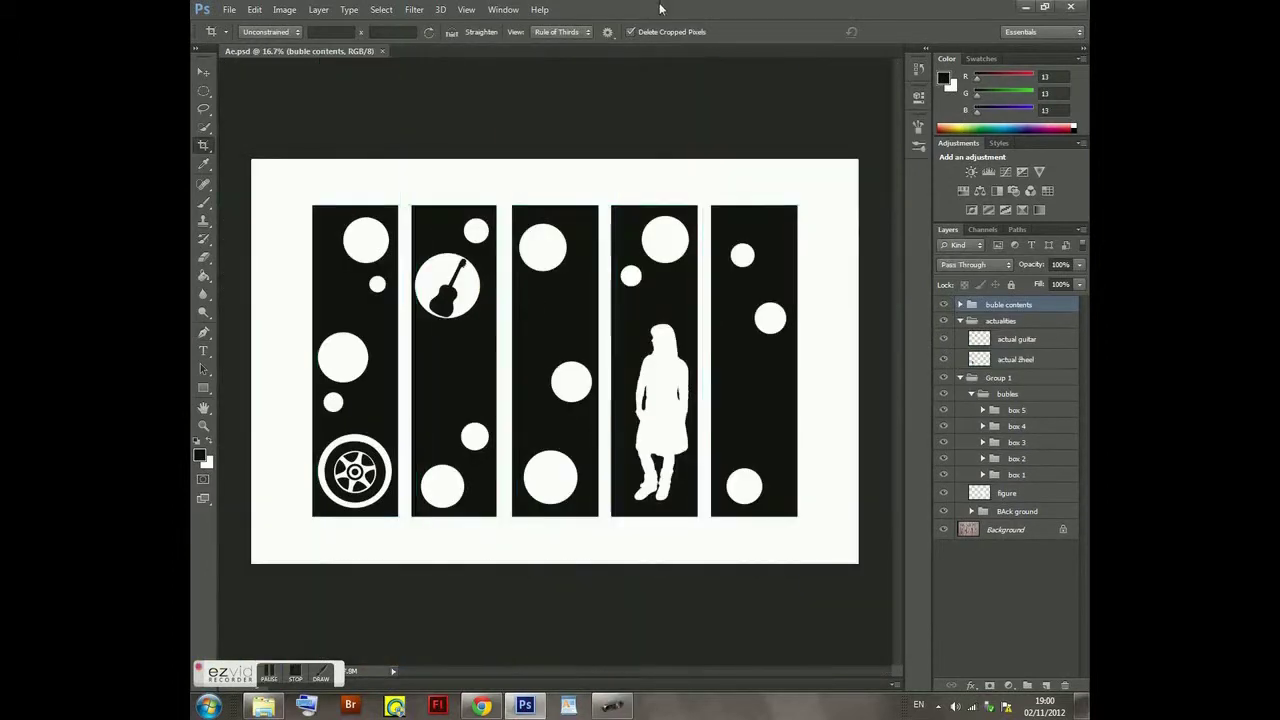
- Drag a third-panel circle upward and begin scaling it down
{"action": "key", "text": "v"}
{"action": "left_click_drag", "start_coordinate": [571, 380], "coordinate": [561, 319]}
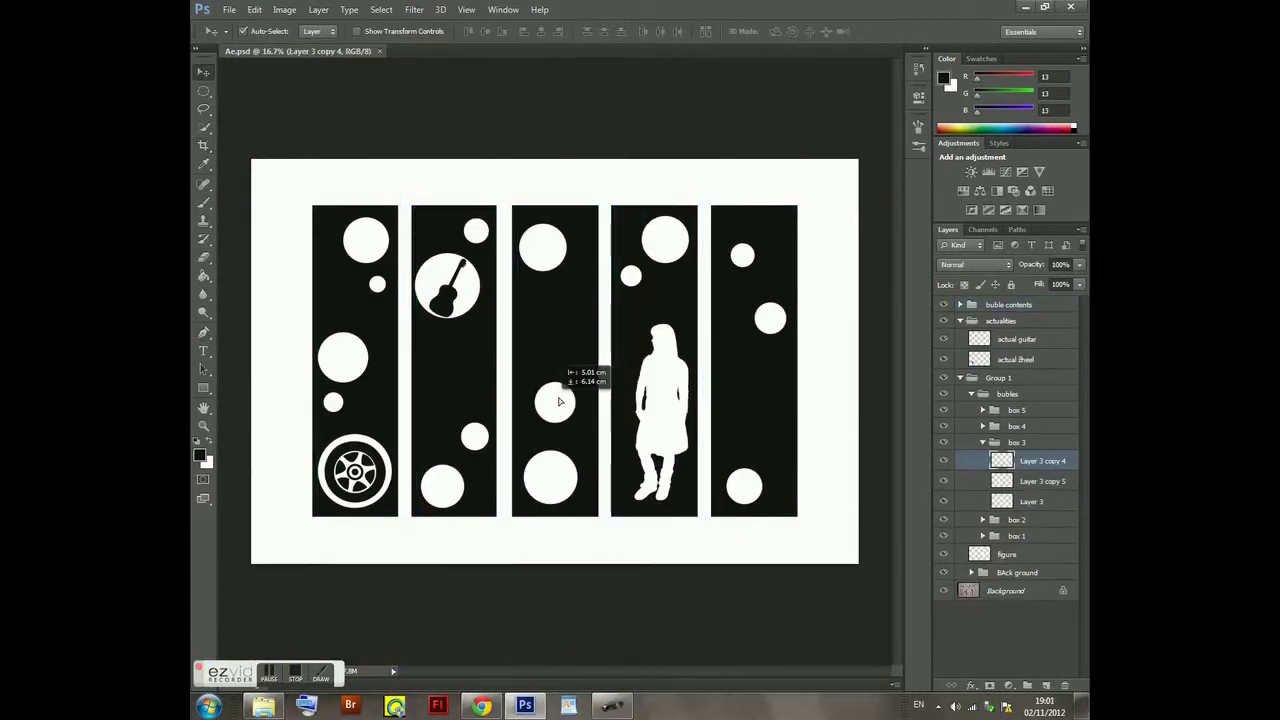
{"action": "key", "text": "ctrl+t"}
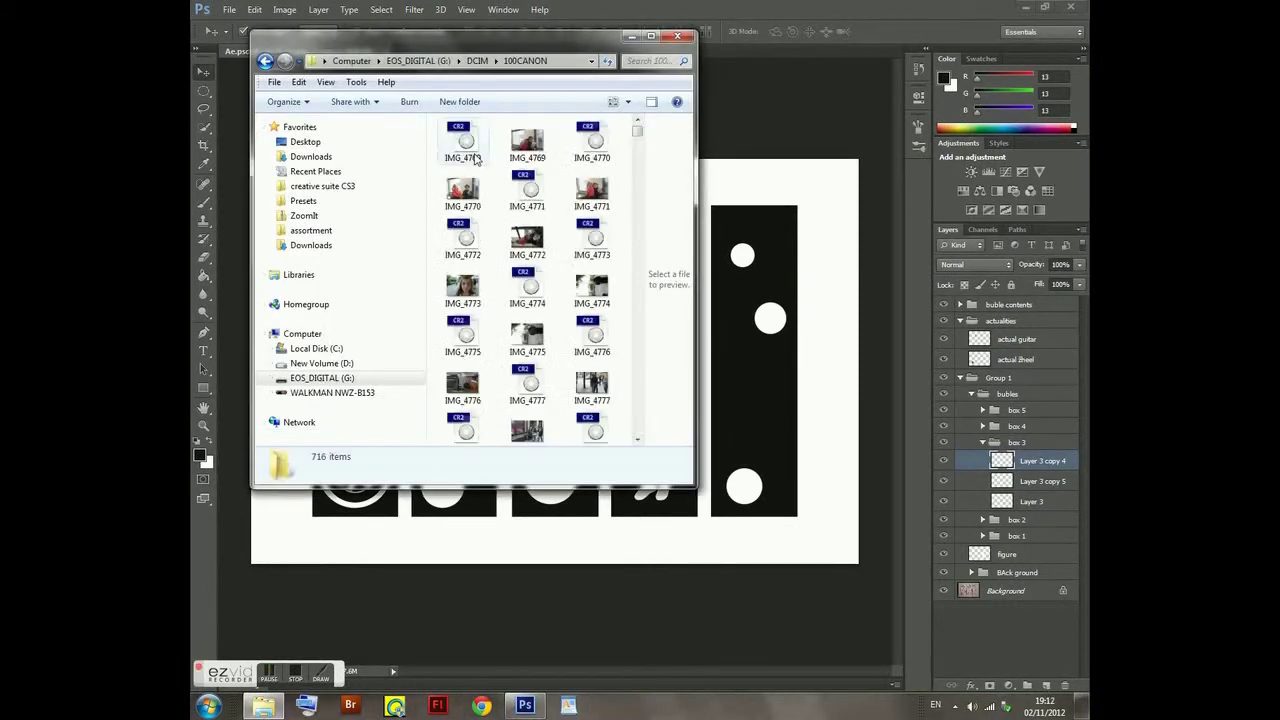
{"action": "scroll", "coordinate": [600, 190], "scroll_direction": "up", "scroll_amount": 5}
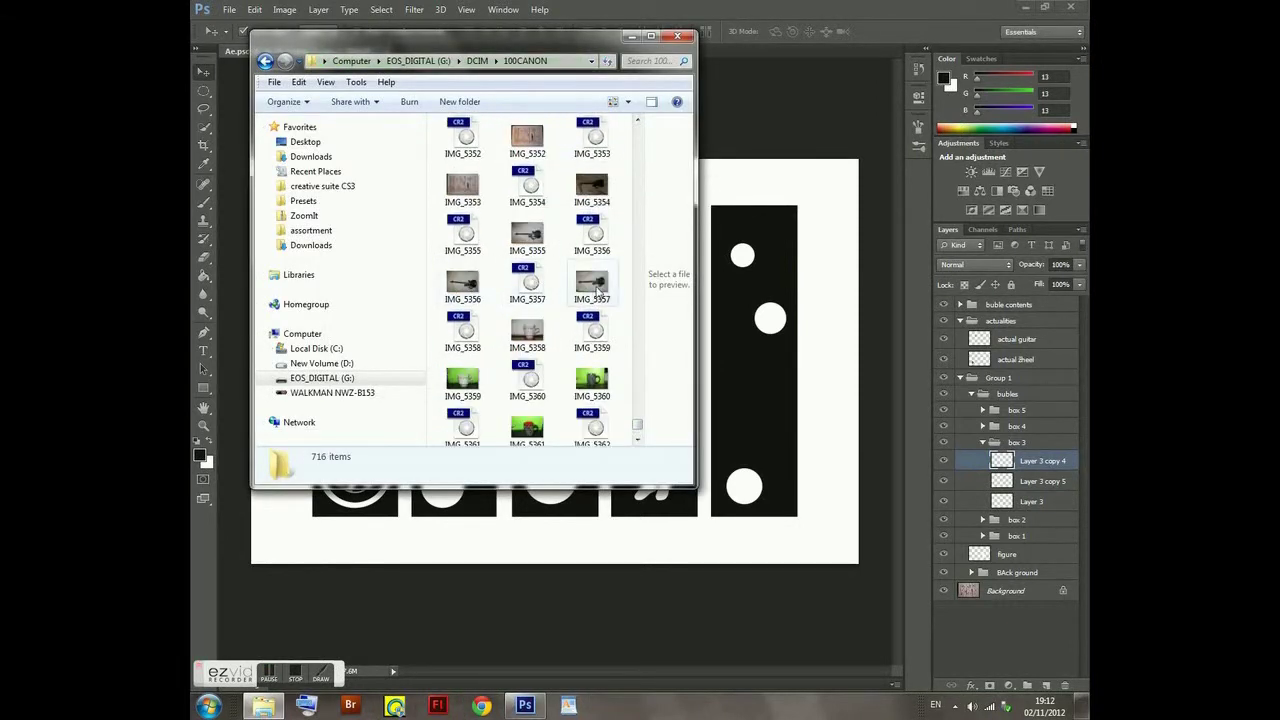
{"action": "left_click", "coordinate": [615, 312]}
- Trace a Pen path around the bass guitar's body, neck and headstock in IMG_5357.JPG
{"action": "key", "text": "p"}
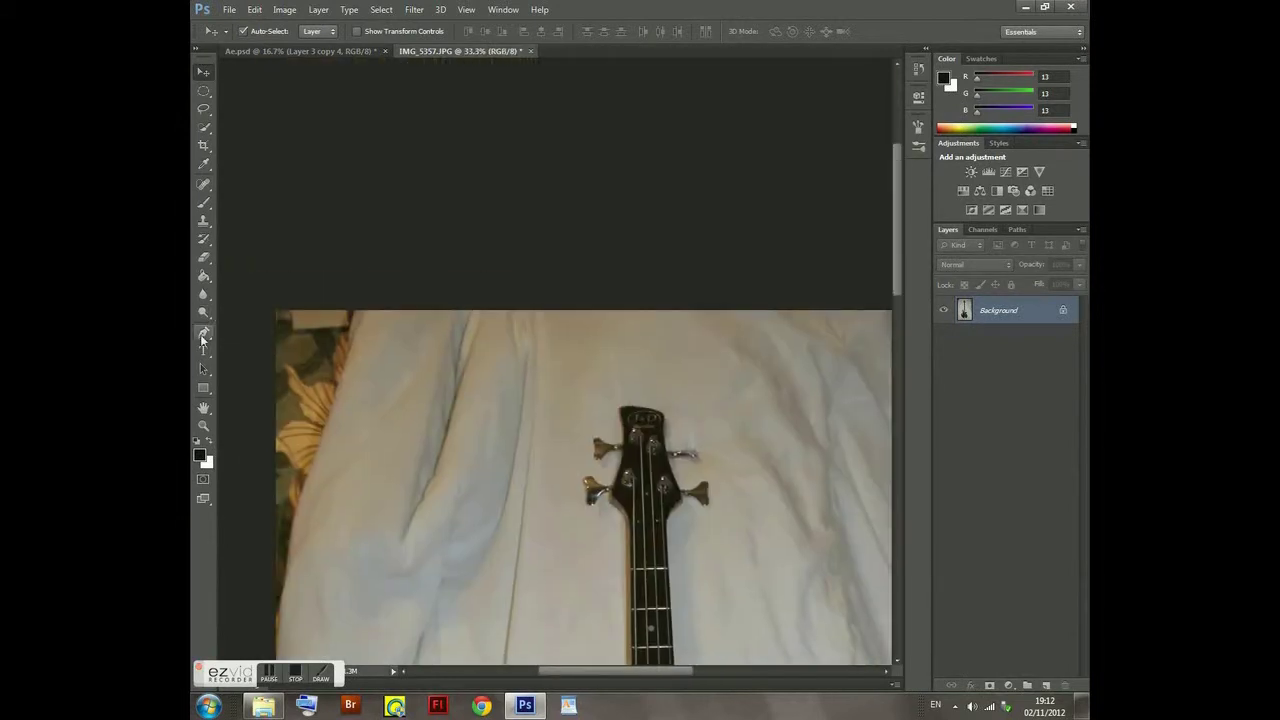
{"action": "key", "text": "ctrl+plus"}
{"action": "key", "text": "ctrl+plus"}
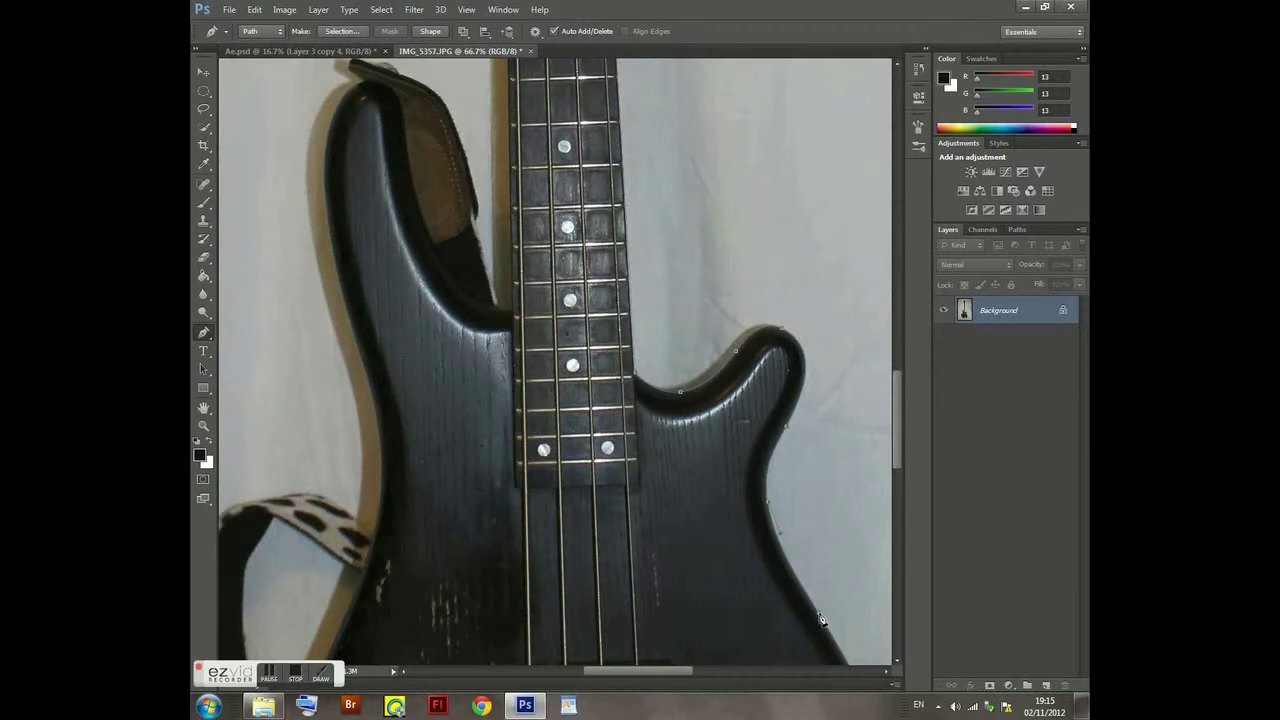
{"action": "left_click_drag", "start_coordinate": [843, 567], "coordinate": [710, 247]}
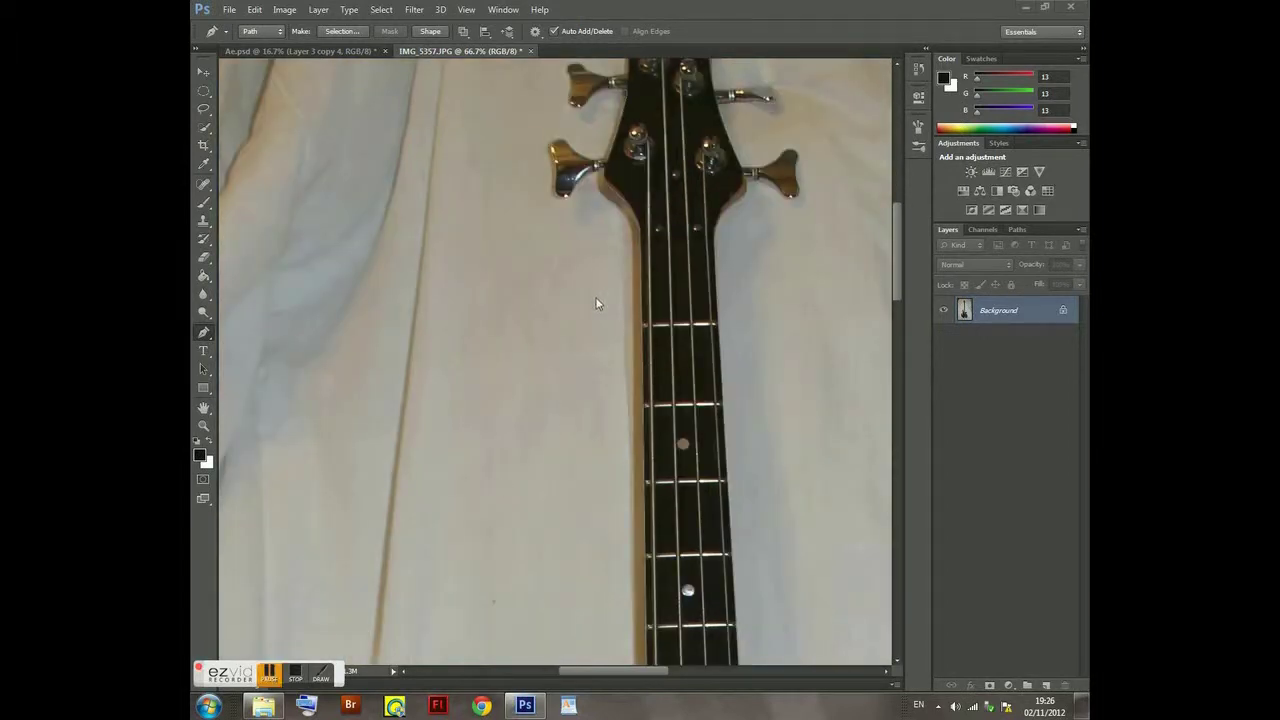
{"action": "scroll", "coordinate": [609, 371], "scroll_direction": "up", "scroll_amount": 3}
{"action": "scroll", "coordinate": [605, 360], "scroll_direction": "right", "scroll_amount": 2}
- Define the bass path as custom shape 'My bass' and close IMG_5357.JPG
{"action": "right_click", "coordinate": [605, 359]}
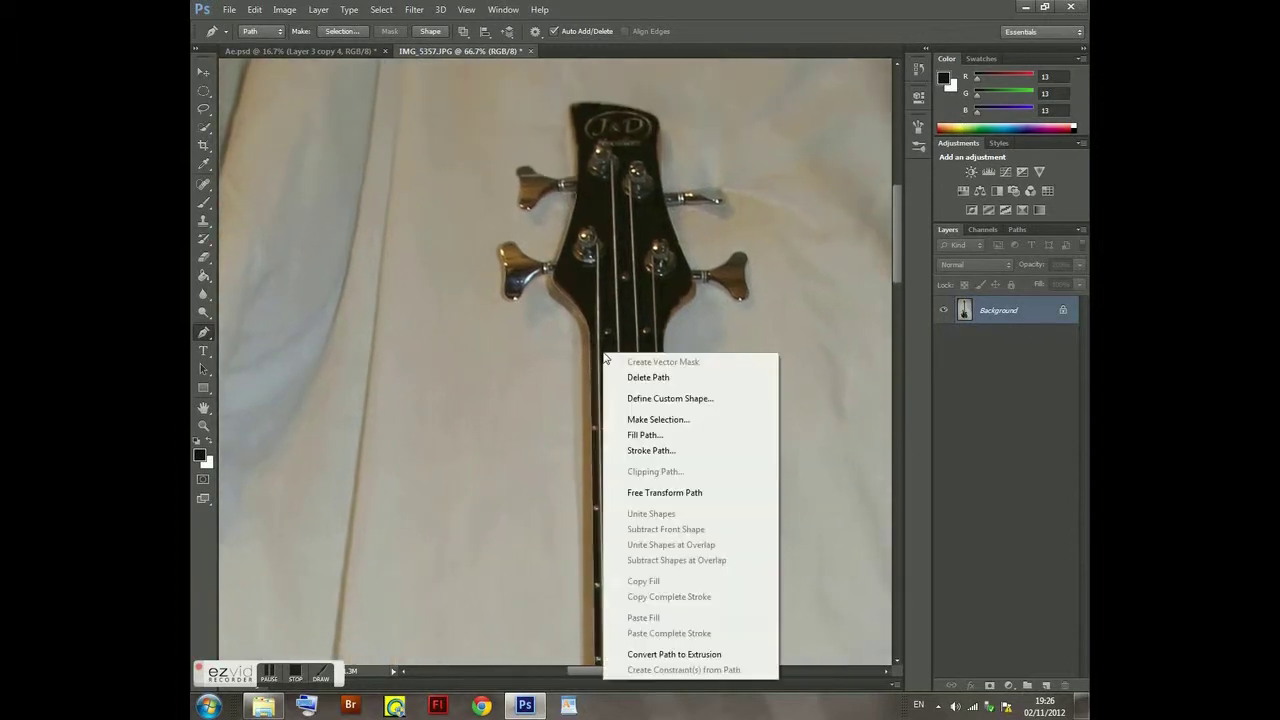
{"action": "left_click", "coordinate": [637, 398]}
{"action": "type", "text": "My bass"}
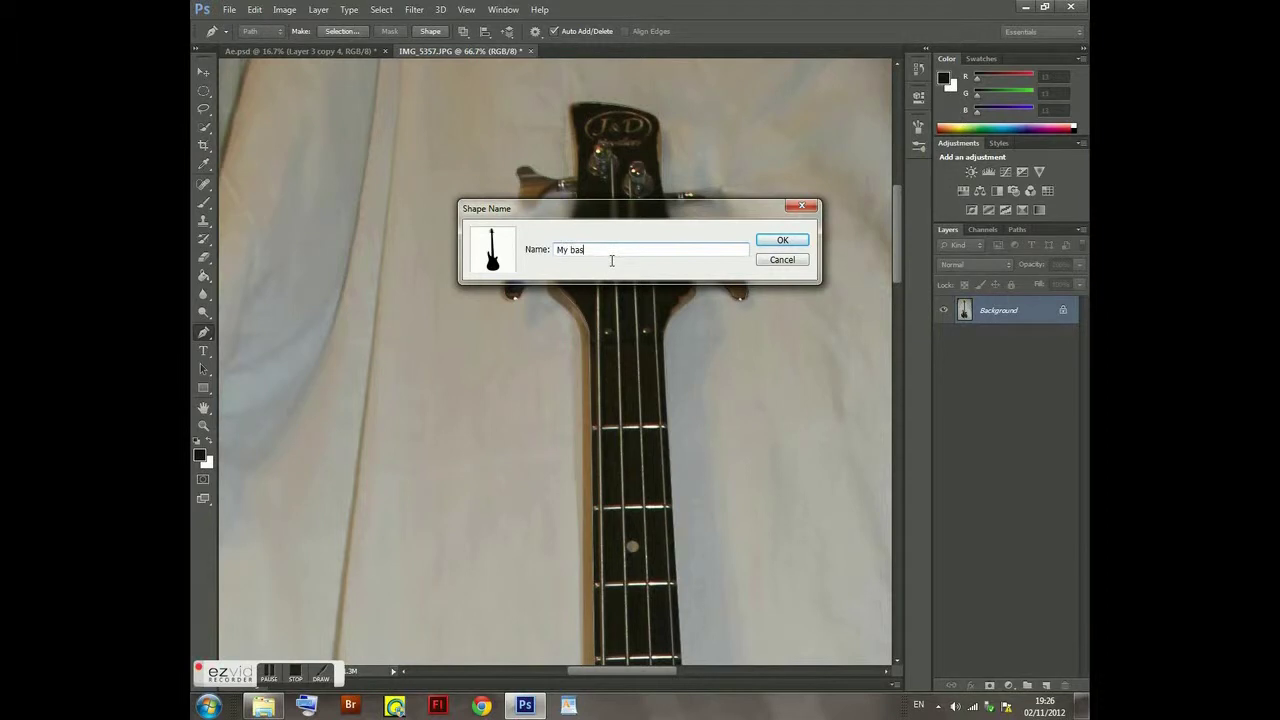
{"action": "left_click", "coordinate": [783, 241]}
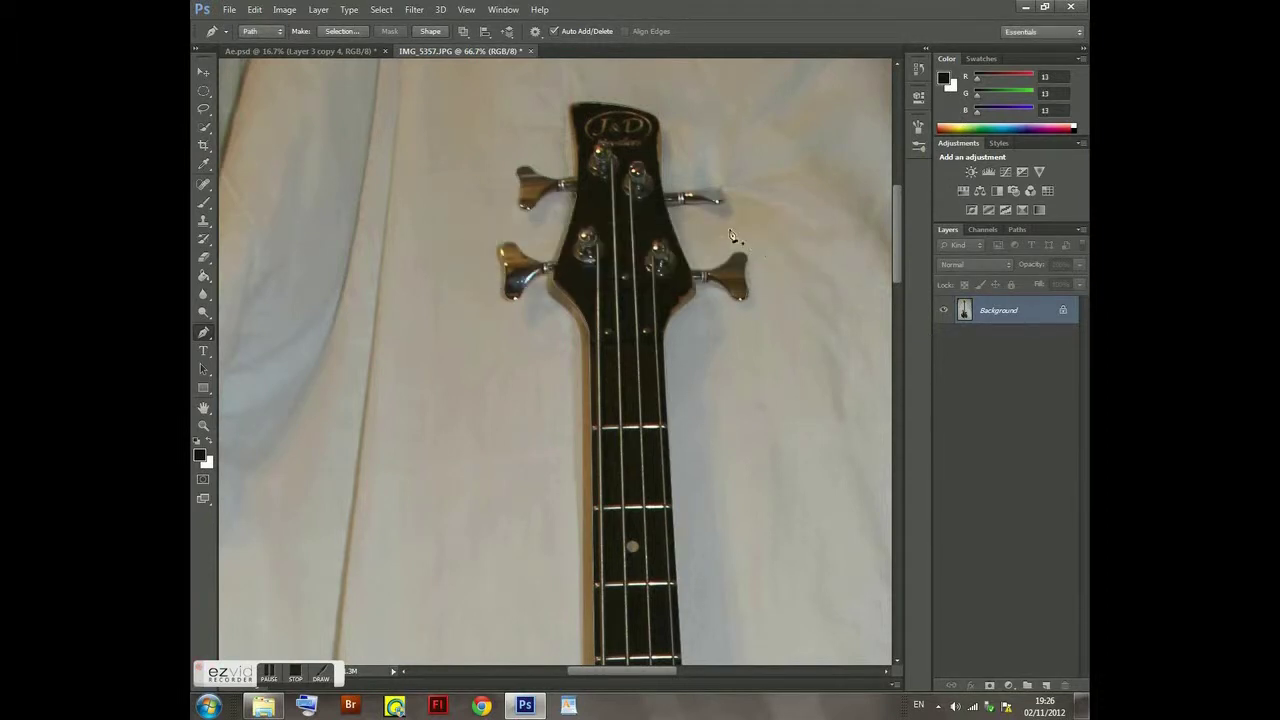
{"action": "left_click", "coordinate": [530, 51]}
{"action": "key", "text": "n"}
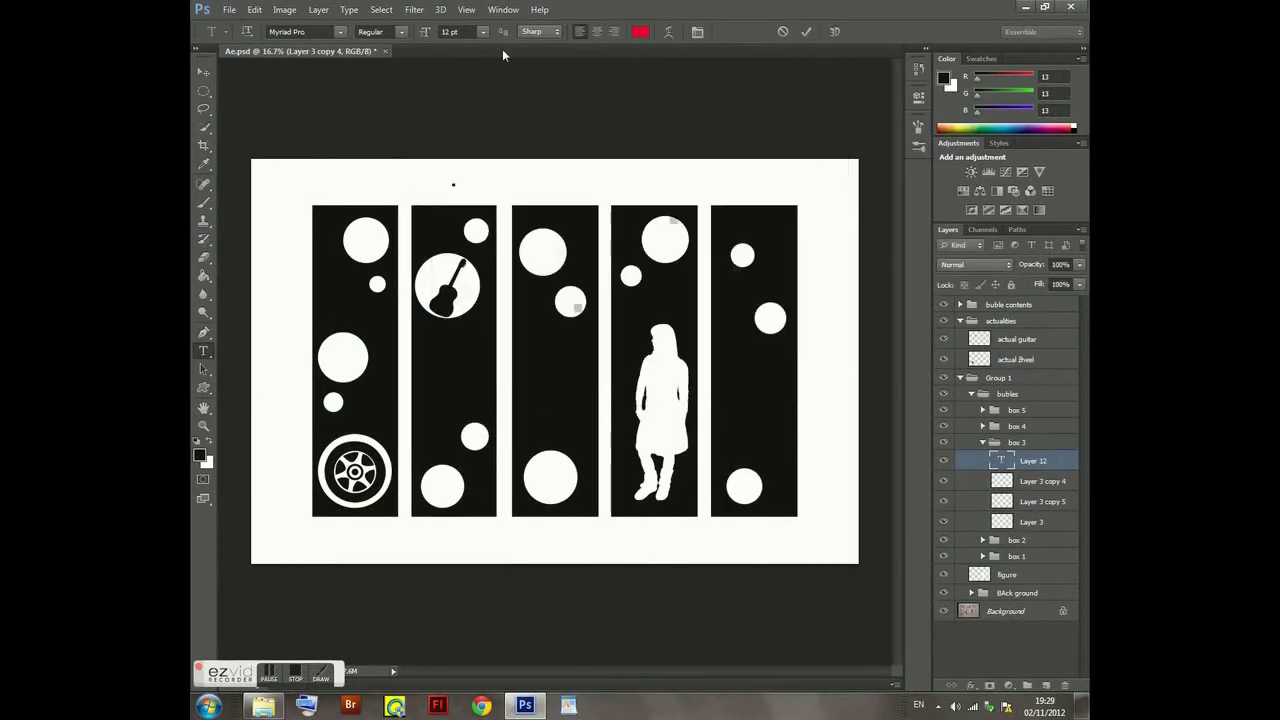
{"action": "type", "text": "144"}
- Add a 144 pt note reading 'JUST GREAT -_- dont know where i saved my bass shape'
{"action": "key", "text": "Return"}
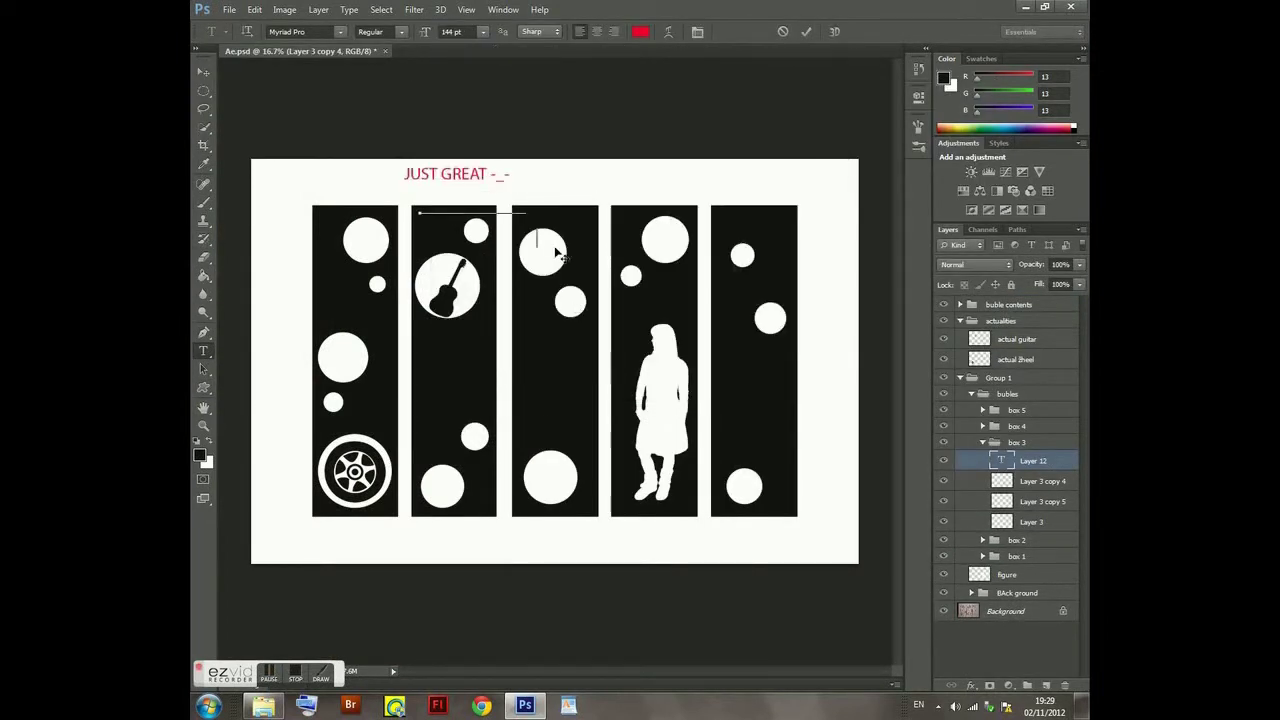
{"action": "left_click_drag", "start_coordinate": [440, 222], "coordinate": [594, 194]}
{"action": "key", "text": "Return"}
{"action": "type", "text": "IT DOESNT WO"}
{"action": "key", "text": "BackSpace"}
{"action": "key", "text": "BackSpace"}
{"action": "key", "text": "BackSpace"}
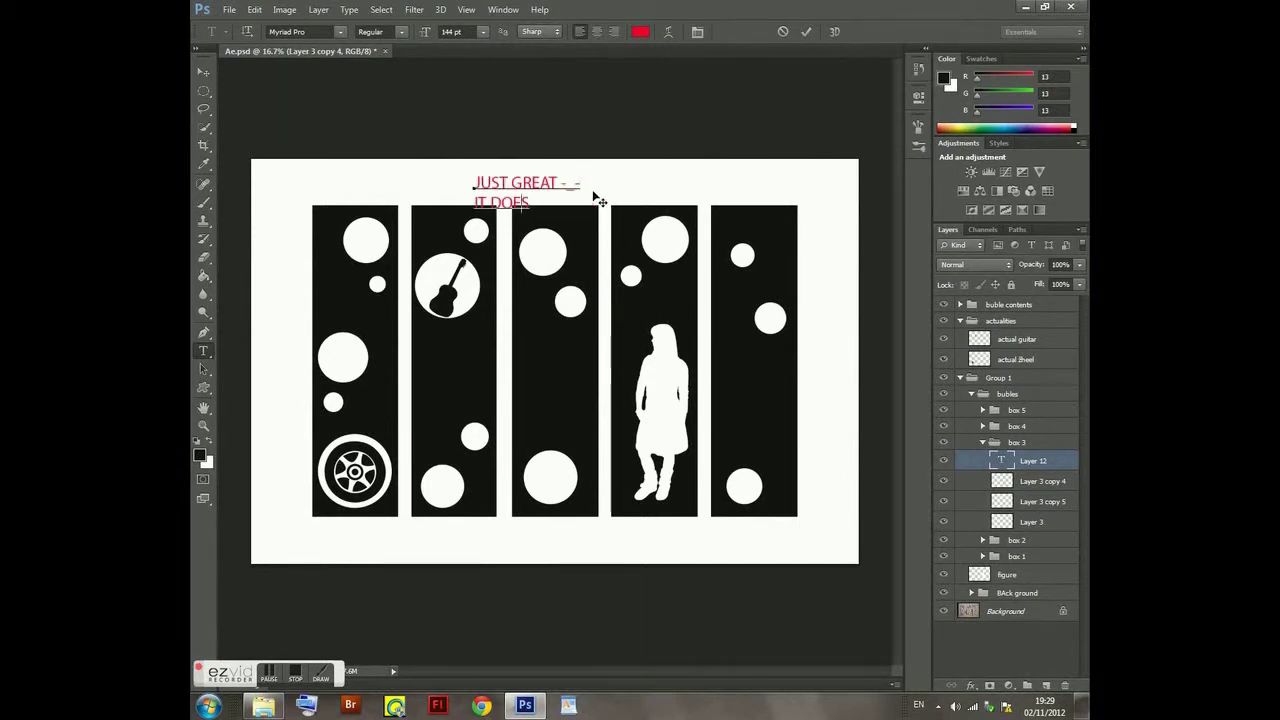
{"action": "type", "text": "know where i b"}
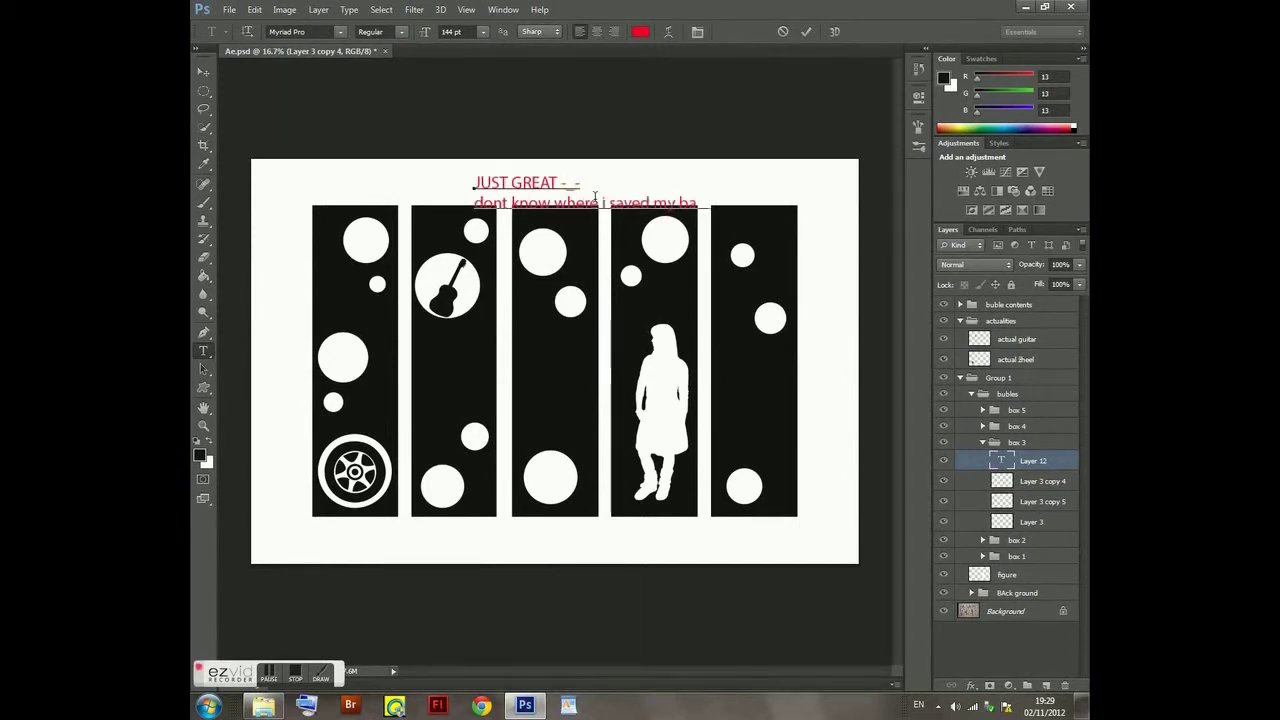
{"action": "key", "text": "ctrl+Return"}
{"action": "key", "text": "v"}
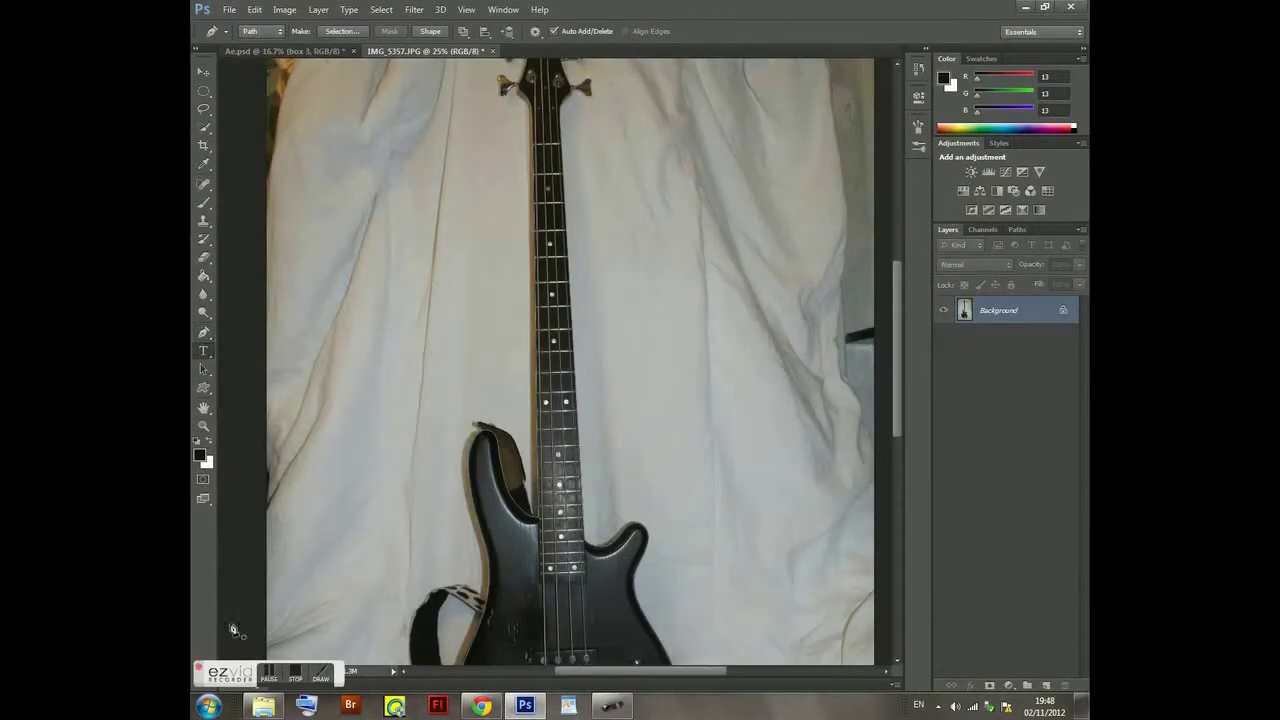
- Type a few trial text notes on the bass photo, then discard them
{"action": "key", "text": "t"}
{"action": "left_click", "coordinate": [302, 335]}
{"action": "type", "text": "OK, so ive just redrawn the path."}
{"action": "key", "text": "ctrl+a"}
{"action": "type", "text": "this time... NO CHANSES"}
{"action": "key", "text": "ctrl+a"}
{"action": "type", "text": "Im making a selection :P"}
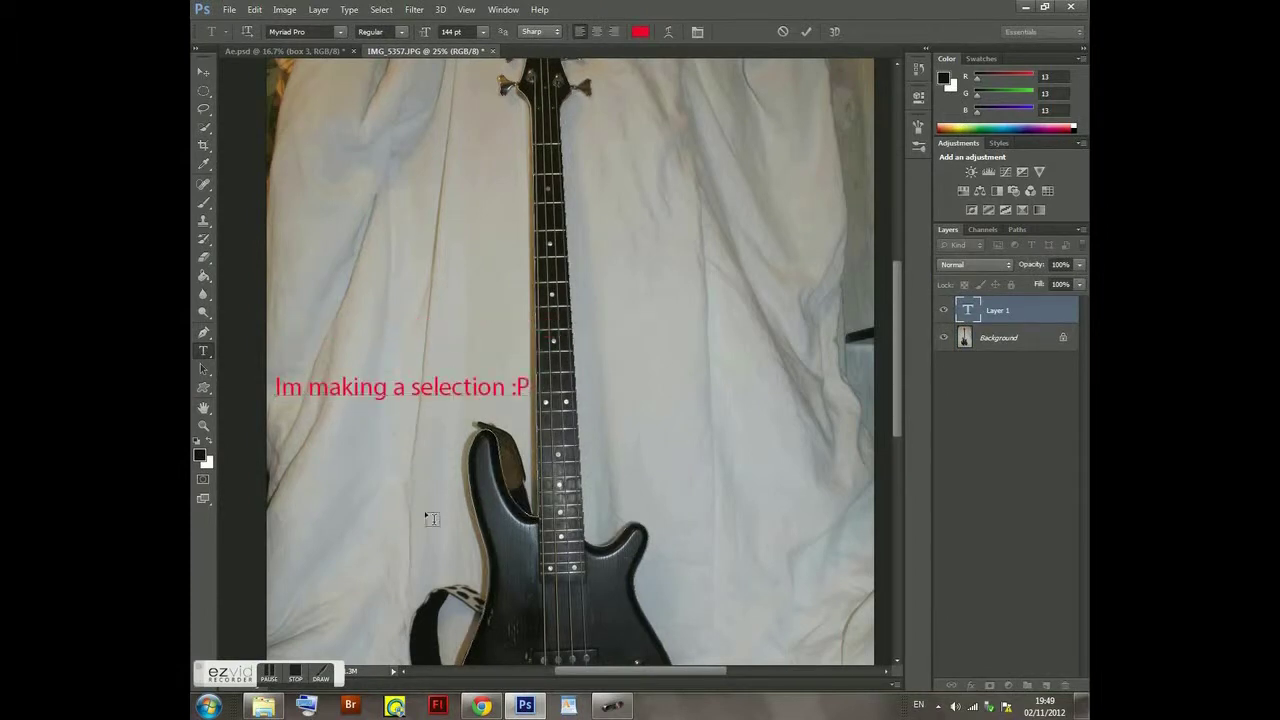
{"action": "key", "text": "Escape"}
- Turn the bass path into a selection and fill it white on a new layer
{"action": "scroll", "coordinate": [508, 300], "scroll_direction": "up", "scroll_amount": 2}
{"action": "key", "text": "p"}
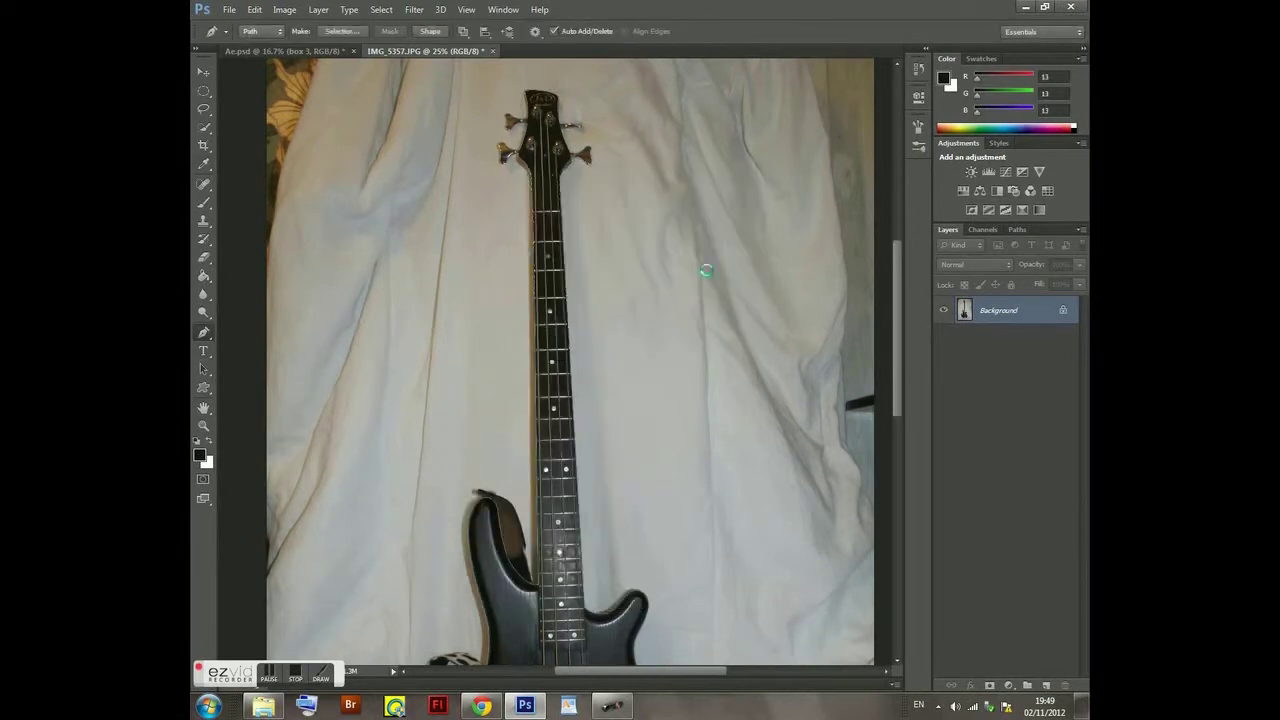
{"action": "key", "text": "ctrl+shift+n"}
{"action": "key", "text": "Return"}
{"action": "key", "text": "g"}
{"action": "left_click", "coordinate": [546, 433]}
- Save the bass as 'bass cut out.psd' in the my files folder and float its window
{"action": "key", "text": "ctrl+shift+s"}
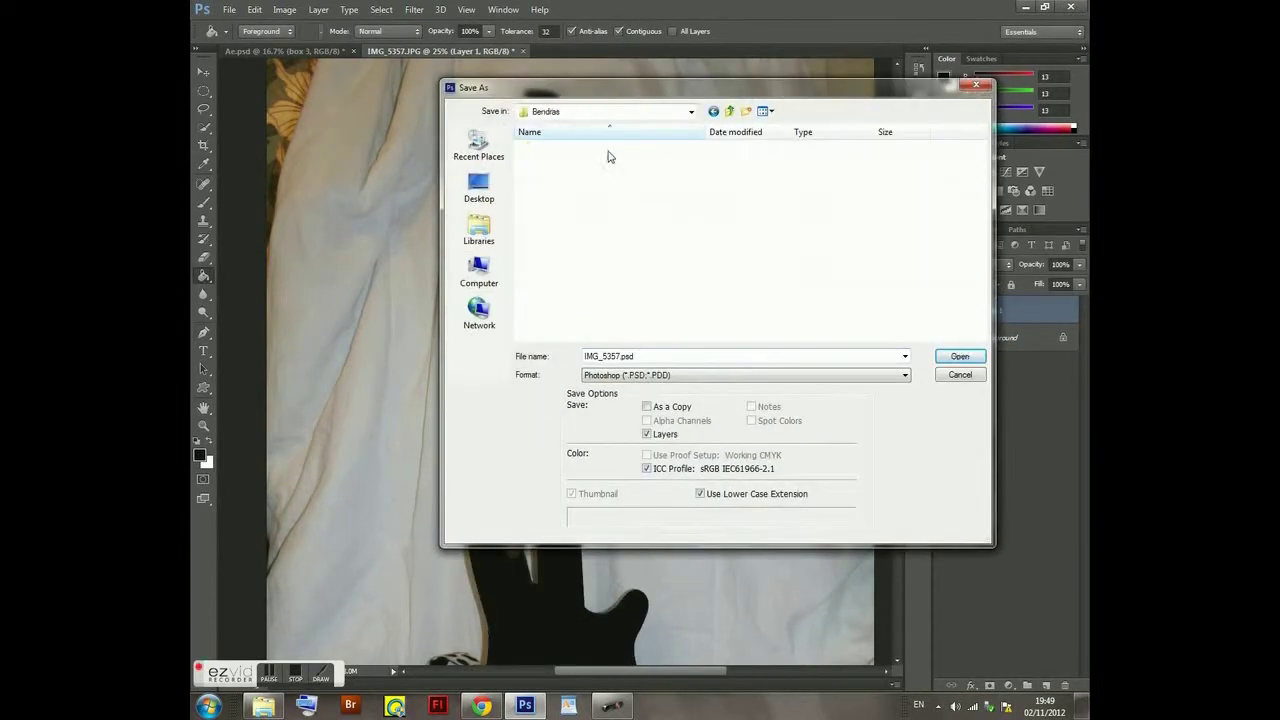
{"action": "double_click", "coordinate": [565, 236]}
{"action": "double_click", "coordinate": [560, 175]}
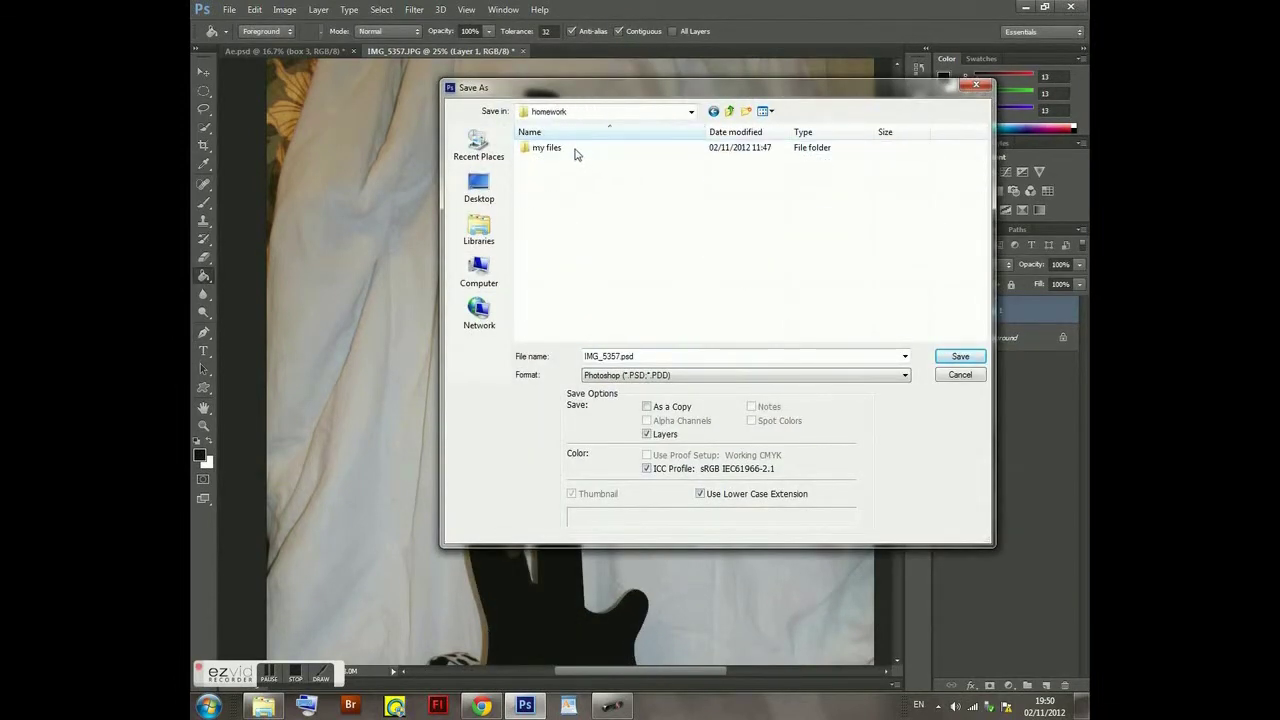
{"action": "double_click", "coordinate": [575, 153]}
{"action": "type", "text": "v"}
{"action": "key", "text": "Return"}
{"action": "mouse_move", "coordinate": [450, 50]}
{"action": "left_mouse_down"}
{"action": "mouse_move", "coordinate": [458, 198]}
{"action": "mouse_move", "coordinate": [700, 366]}
{"action": "left_mouse_up"}
{"action": "key", "text": "ctrl+t"}
- Shrink and rotate the bass to fit inside the first column's circle
{"action": "left_click", "coordinate": [518, 60]}
{"action": "mouse_move", "coordinate": [790, 108]}
{"action": "left_mouse_down"}
{"action": "mouse_move", "coordinate": [716, 290]}
{"action": "mouse_move", "coordinate": [435, 290]}
{"action": "mouse_move", "coordinate": [343, 340]}
{"action": "left_mouse_up"}
{"action": "mouse_move", "coordinate": [357, 293]}
{"action": "left_mouse_down"}
{"action": "mouse_move", "coordinate": [348, 317]}
{"action": "mouse_move", "coordinate": [326, 322]}
{"action": "left_mouse_up"}
{"action": "left_click_drag", "start_coordinate": [356, 380], "coordinate": [348, 370]}
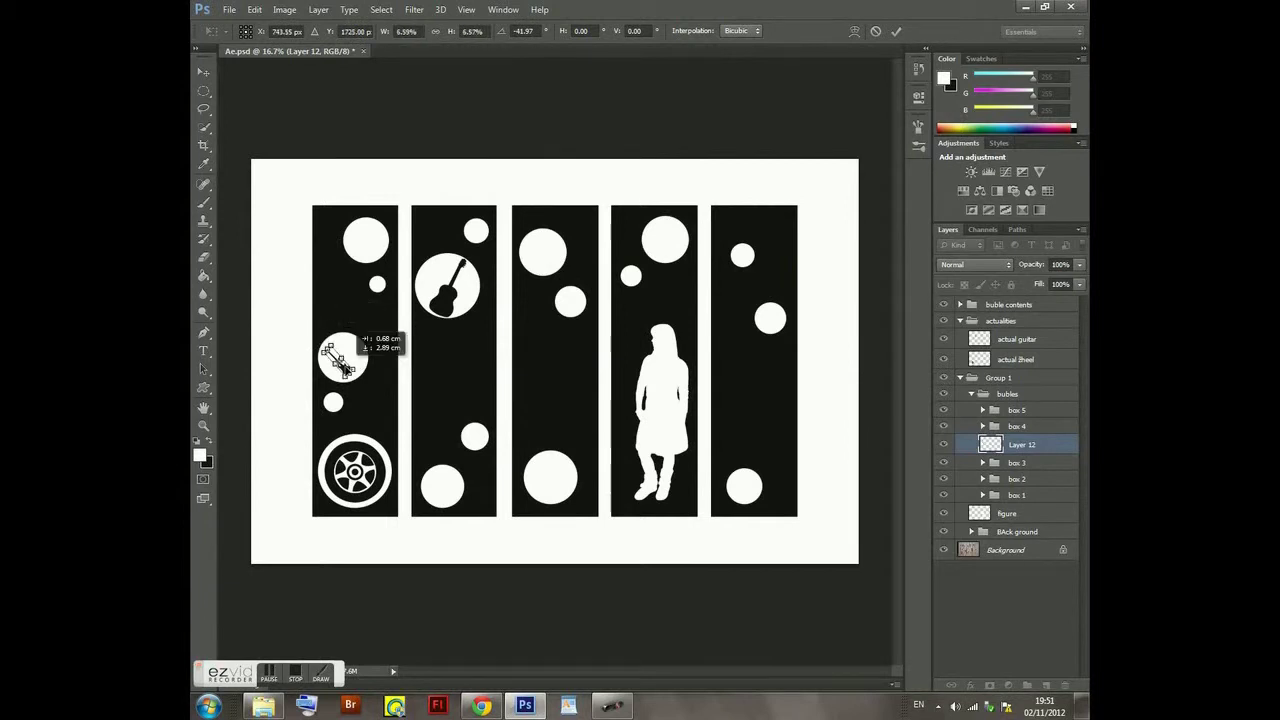
{"action": "key", "text": "Return"}
- Move and resize both guitar layers into the first column's bubble
{"action": "key", "text": "g"}
{"action": "key", "text": "v"}
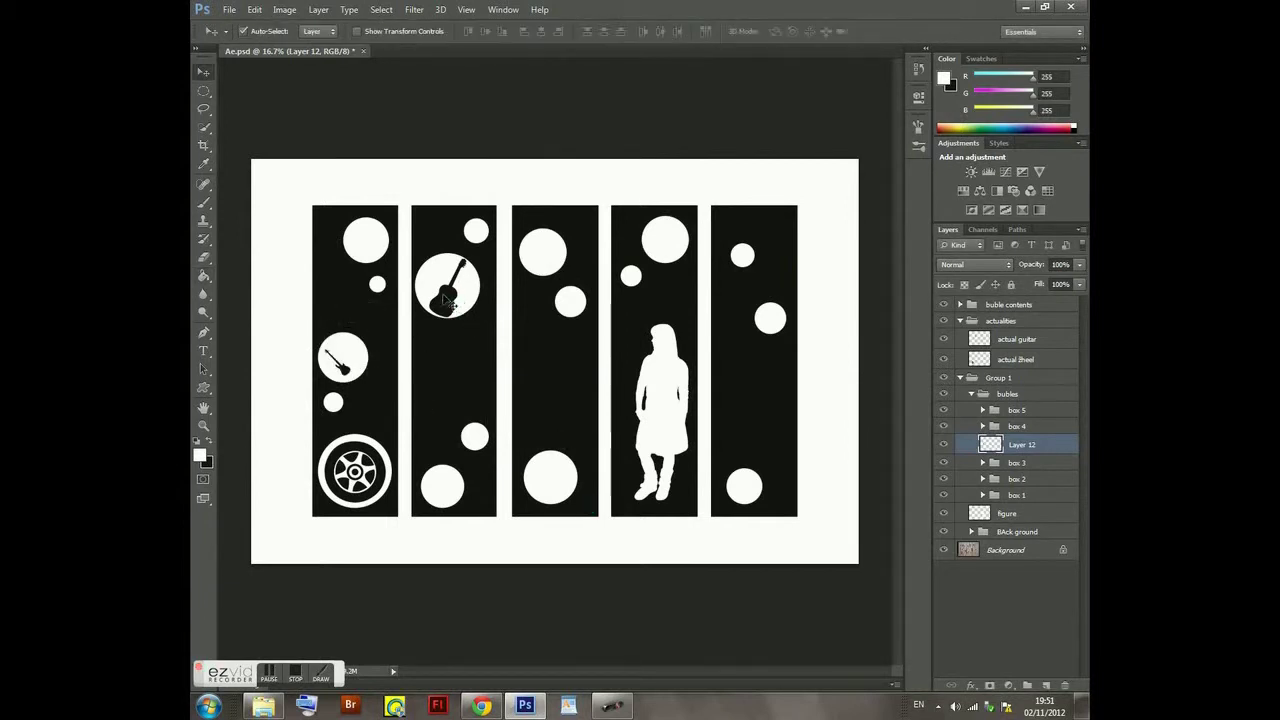
{"action": "left_click", "coordinate": [455, 300]}
{"action": "left_click", "coordinate": [1029, 376], "text": "ctrl"}
{"action": "key", "text": "ctrl+t"}
{"action": "left_click_drag", "start_coordinate": [447, 290], "coordinate": [364, 350]}
{"action": "key", "text": "Return"}
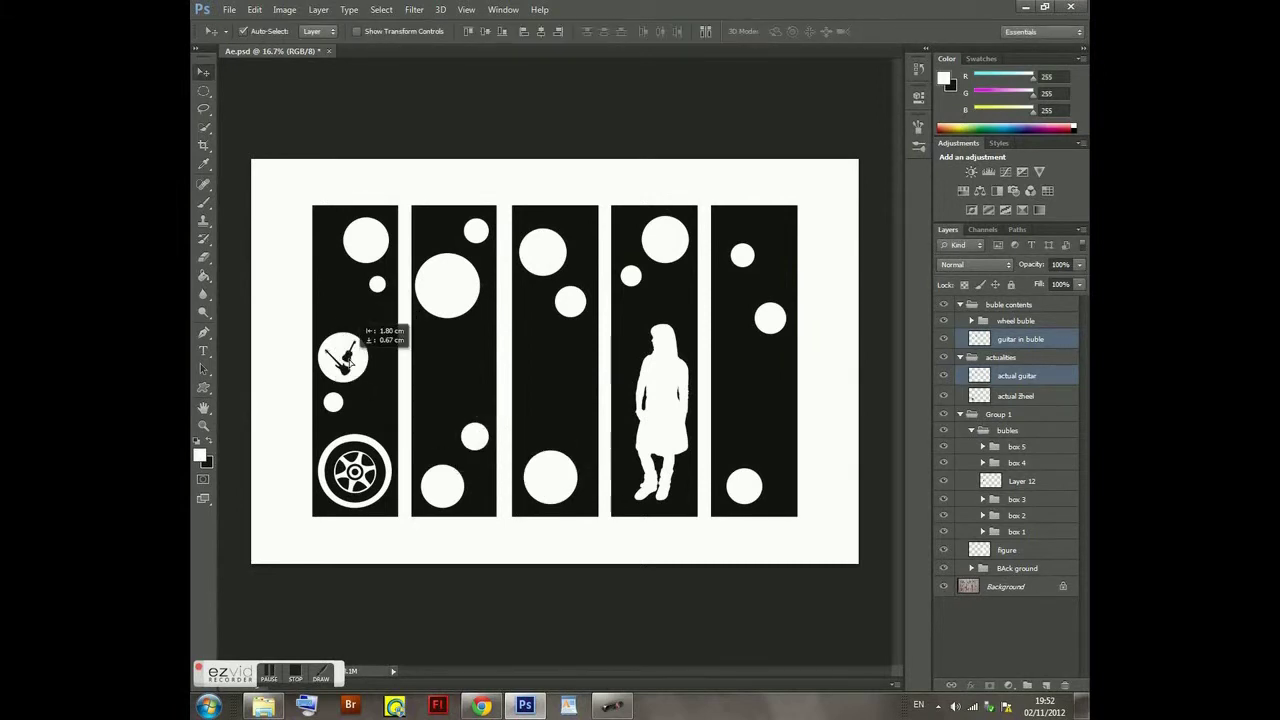
- Save the poster as Ba.psd and browse the camera photo folder
{"action": "key", "text": "ctrl+shift+s"}
{"action": "type", "text": "Ba"}
{"action": "key", "text": "Return"}
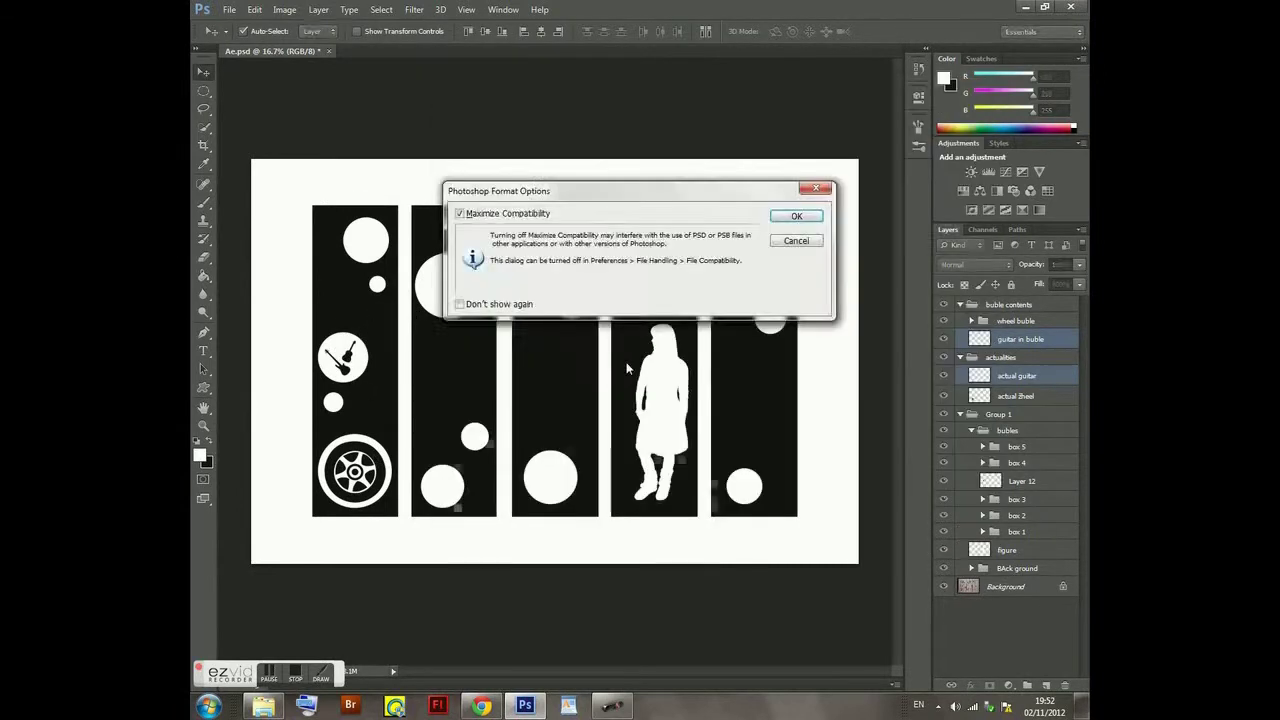
{"action": "key", "text": "Return"}
{"action": "left_click", "coordinate": [270, 706]}
- Open the cup photo IMG_5359 after briefly opening and closing IMG_5360
{"action": "left_click", "coordinate": [636, 522]}
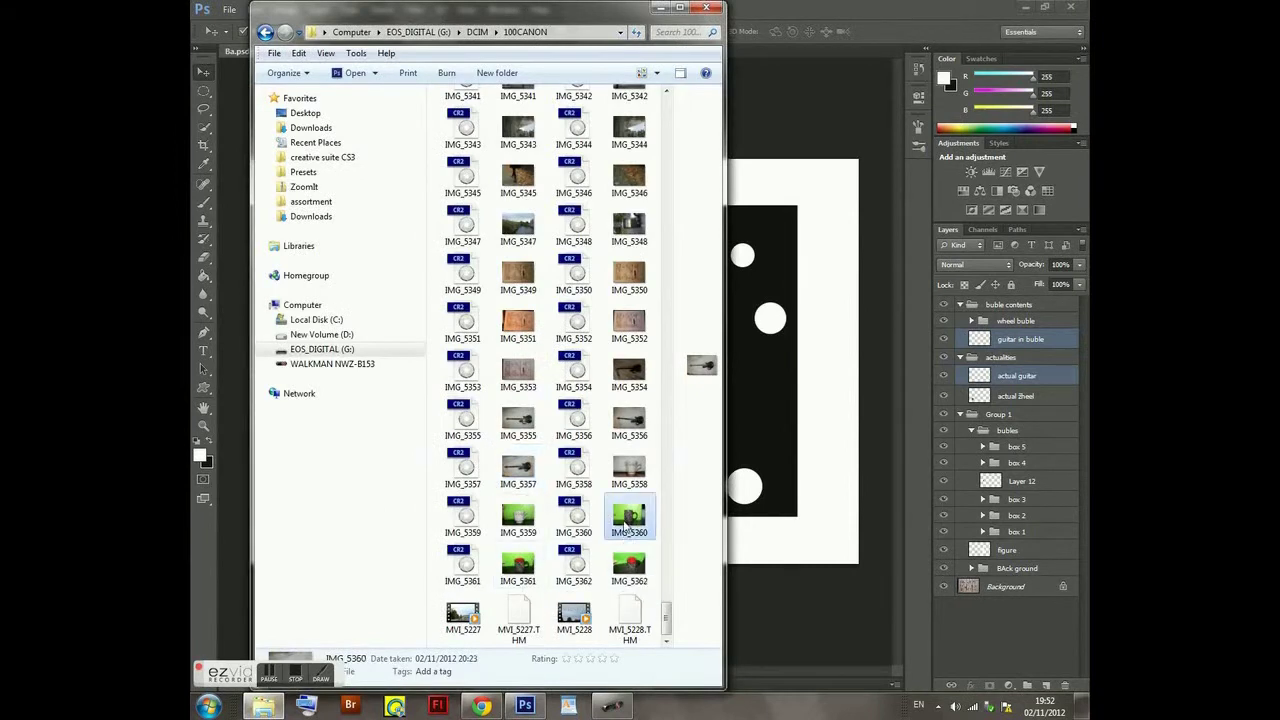
{"action": "double_click", "coordinate": [636, 522]}
{"action": "key", "text": "ctrl+w"}
{"action": "left_click", "coordinate": [263, 706]}
{"action": "left_click_drag", "start_coordinate": [606, 523], "coordinate": [778, 363]}
- Trace the cup with the Pen tool and fill it white on a new layer
{"action": "key", "text": "p"}
{"action": "key", "text": "ctrl+plus"}
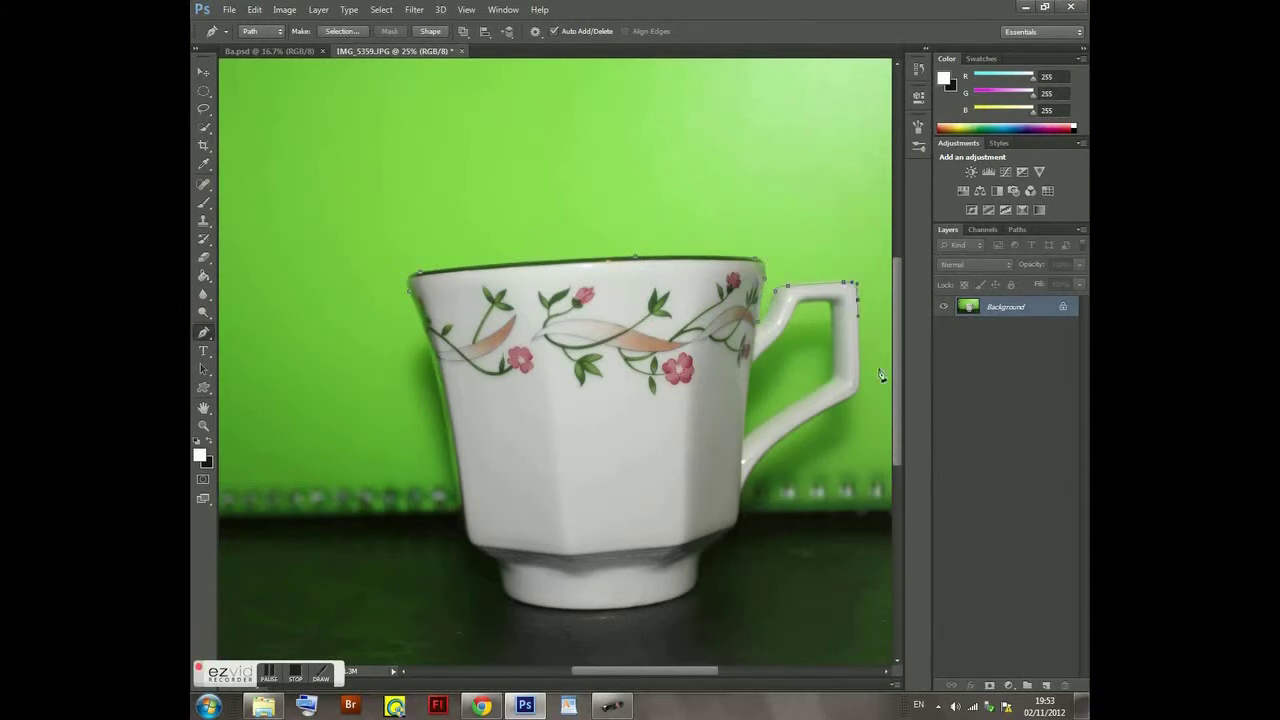
{"action": "key", "text": "ctrl+z"}
{"action": "key", "text": "ctrl+plus"}
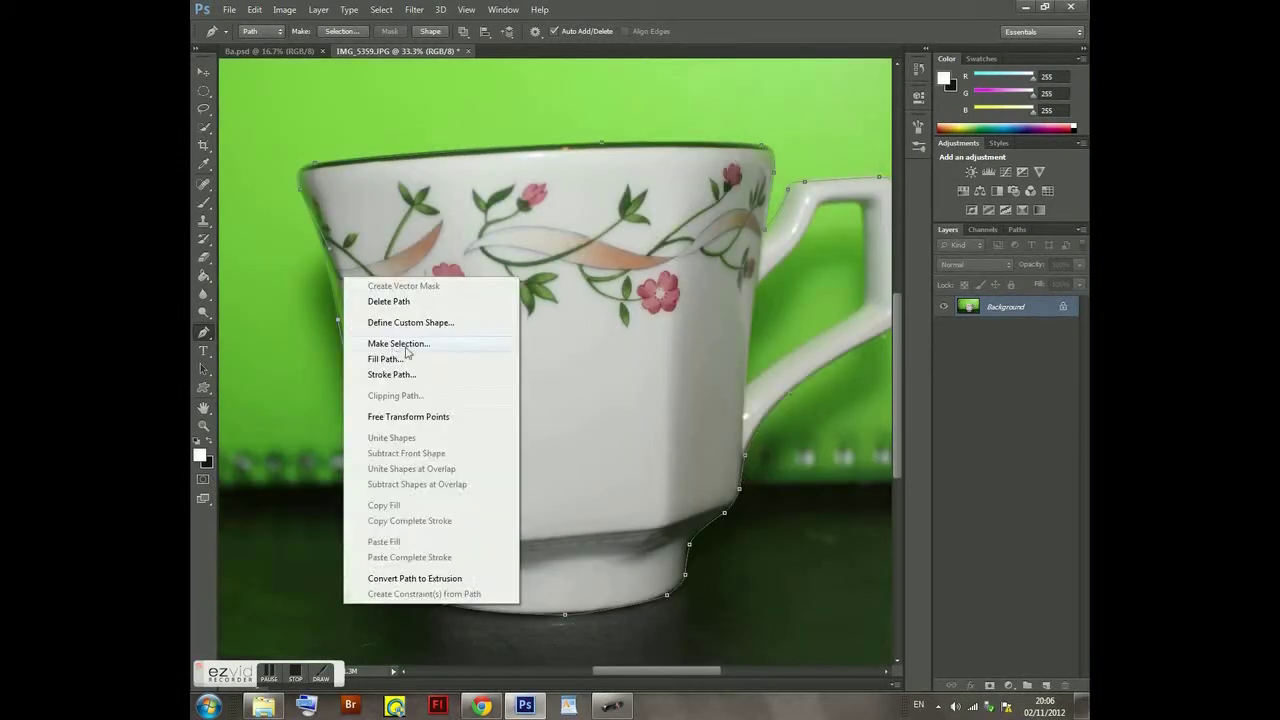
{"action": "key", "text": "ctrl+j"}
{"action": "left_click", "coordinate": [943, 306]}
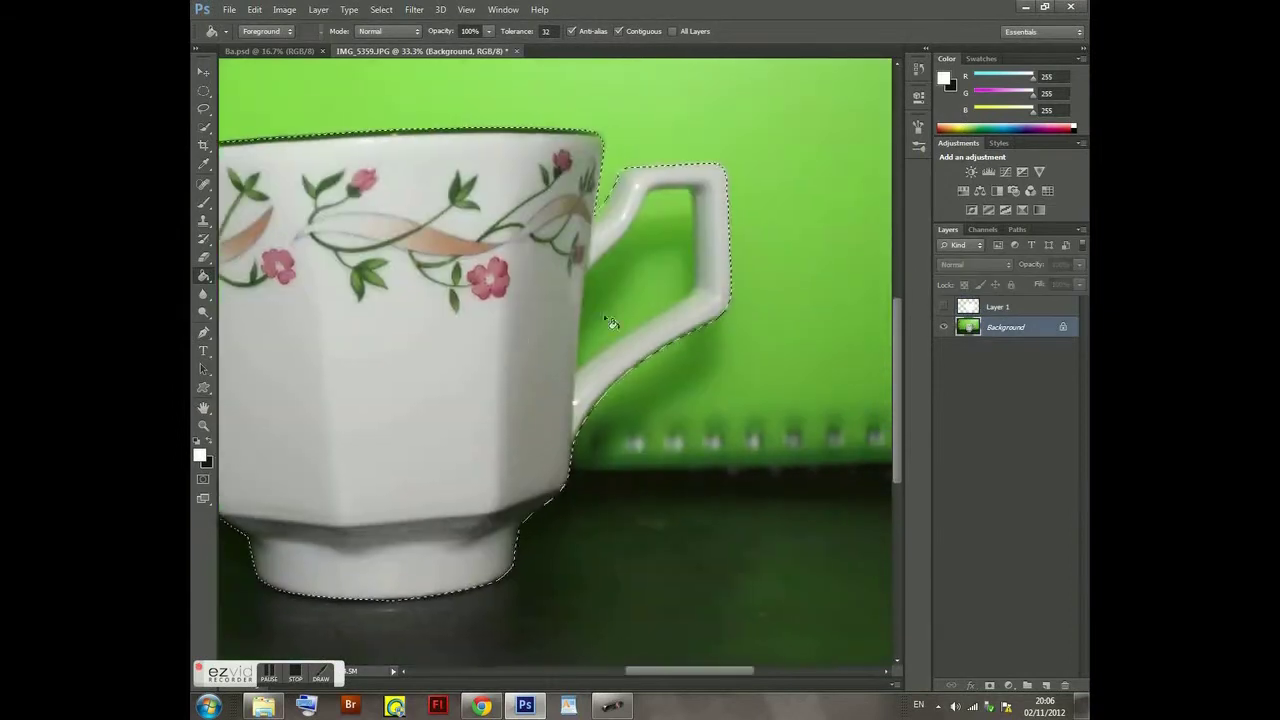
- Outline the hole inside the cup handle and delete it from the white cup
{"action": "scroll", "coordinate": [579, 377], "scroll_direction": "right", "scroll_amount": 2}
{"action": "left_click", "coordinate": [673, 305]}
{"action": "left_click", "coordinate": [646, 186]}
{"action": "right_click", "coordinate": [662, 238]}
{"action": "left_click", "coordinate": [719, 336]}
{"action": "key", "text": "Return"}
{"action": "left_click", "coordinate": [1000, 306]}
{"action": "left_click", "coordinate": [943, 306]}
{"action": "key", "text": "Delete"}
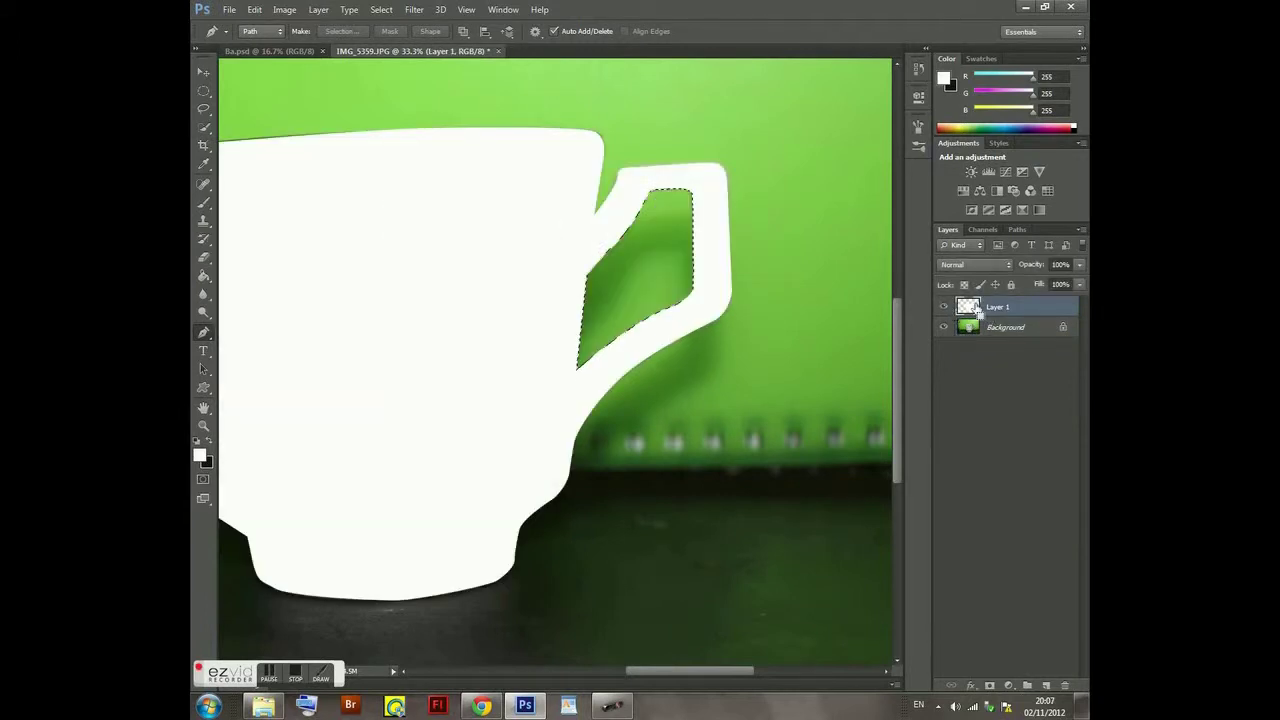
- Hide the green photo background and fill the cup silhouette black
{"action": "left_click", "coordinate": [943, 327]}
{"action": "key", "text": "ctrl+minus"}
{"action": "key", "text": "ctrl+minus"}
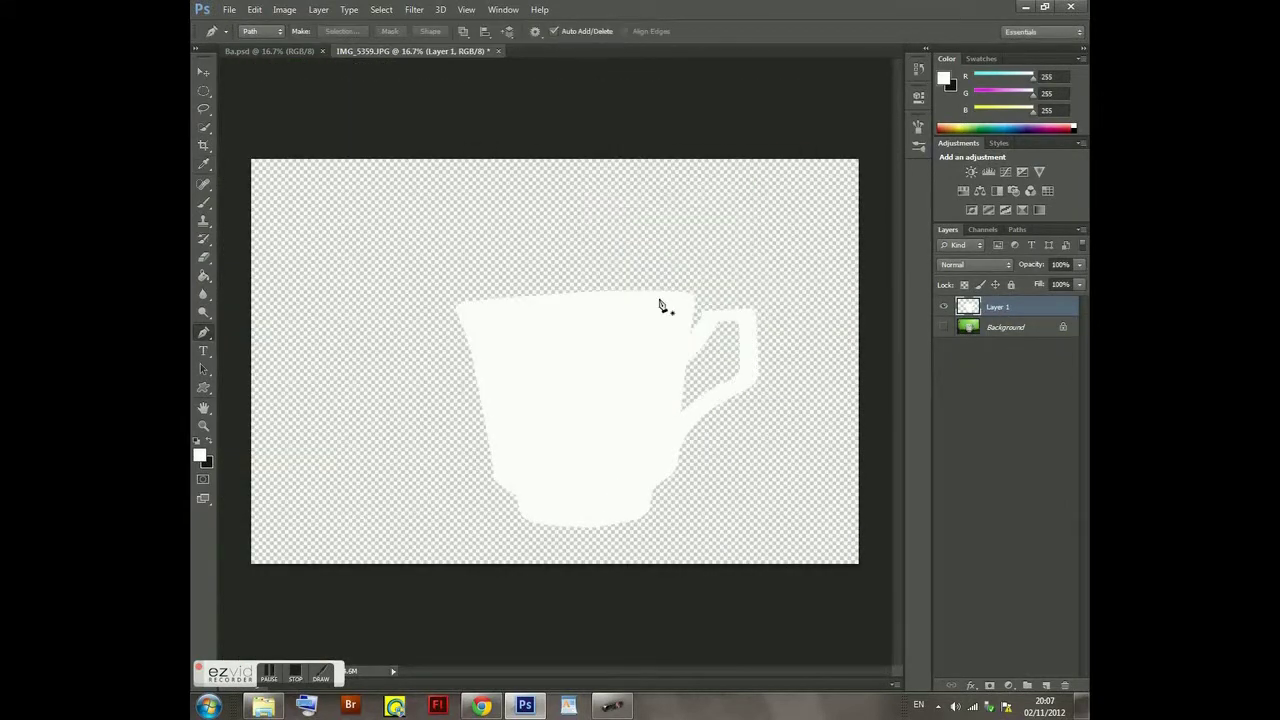
{"action": "key", "text": "d"}
{"action": "key", "text": "g"}
{"action": "left_click", "coordinate": [594, 370]}
- Save the cup as 'cut out cup.psd' in my files and drag it into Ba.psd
{"action": "key", "text": "ctrl+shift+s"}
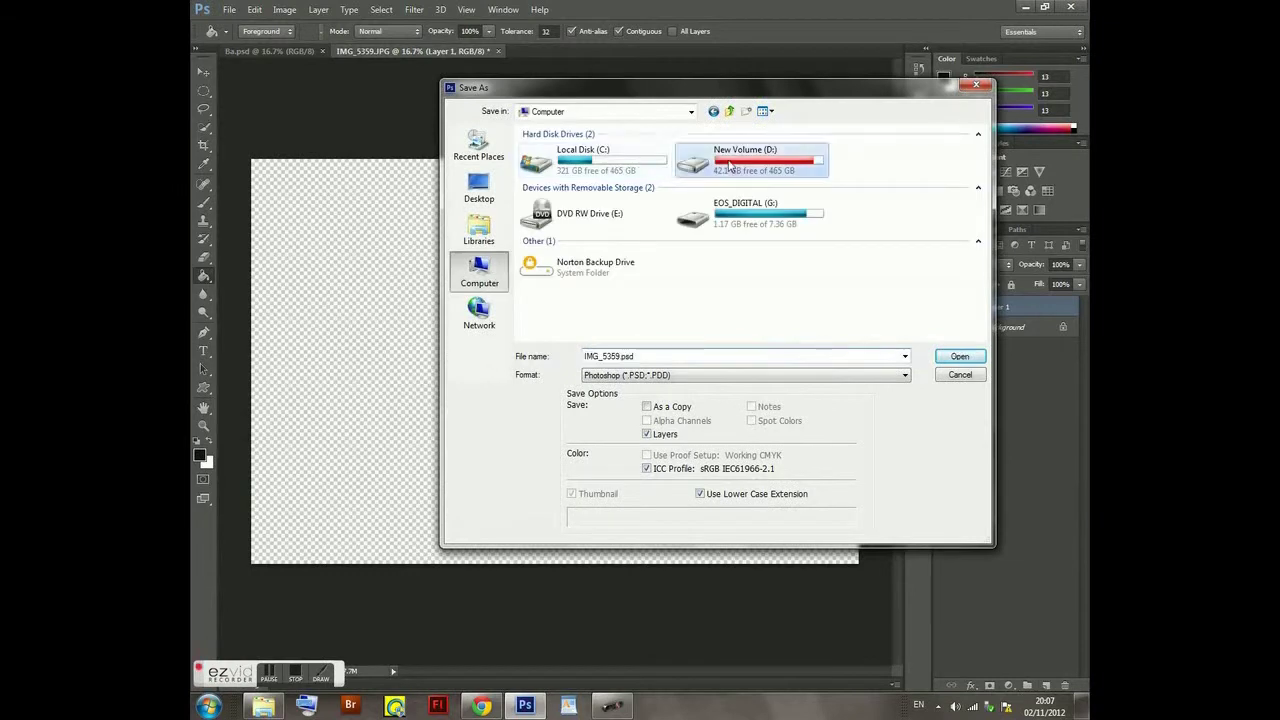
{"action": "double_click", "coordinate": [757, 163]}
{"action": "double_click", "coordinate": [571, 200]}
{"action": "double_click", "coordinate": [571, 163]}
{"action": "type", "text": "cut"}
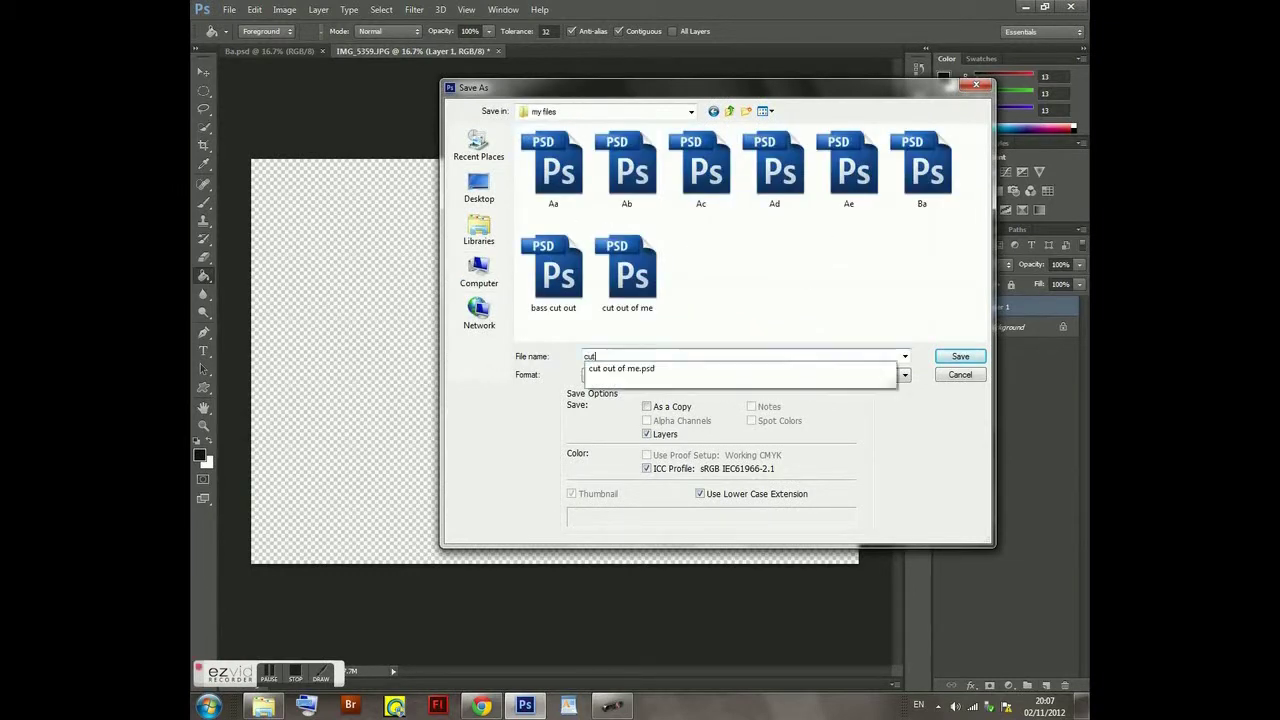
{"action": "key", "text": "Return"}
{"action": "left_click_drag", "start_coordinate": [414, 50], "coordinate": [420, 74]}
{"action": "left_click_drag", "start_coordinate": [997, 306], "coordinate": [655, 400]}
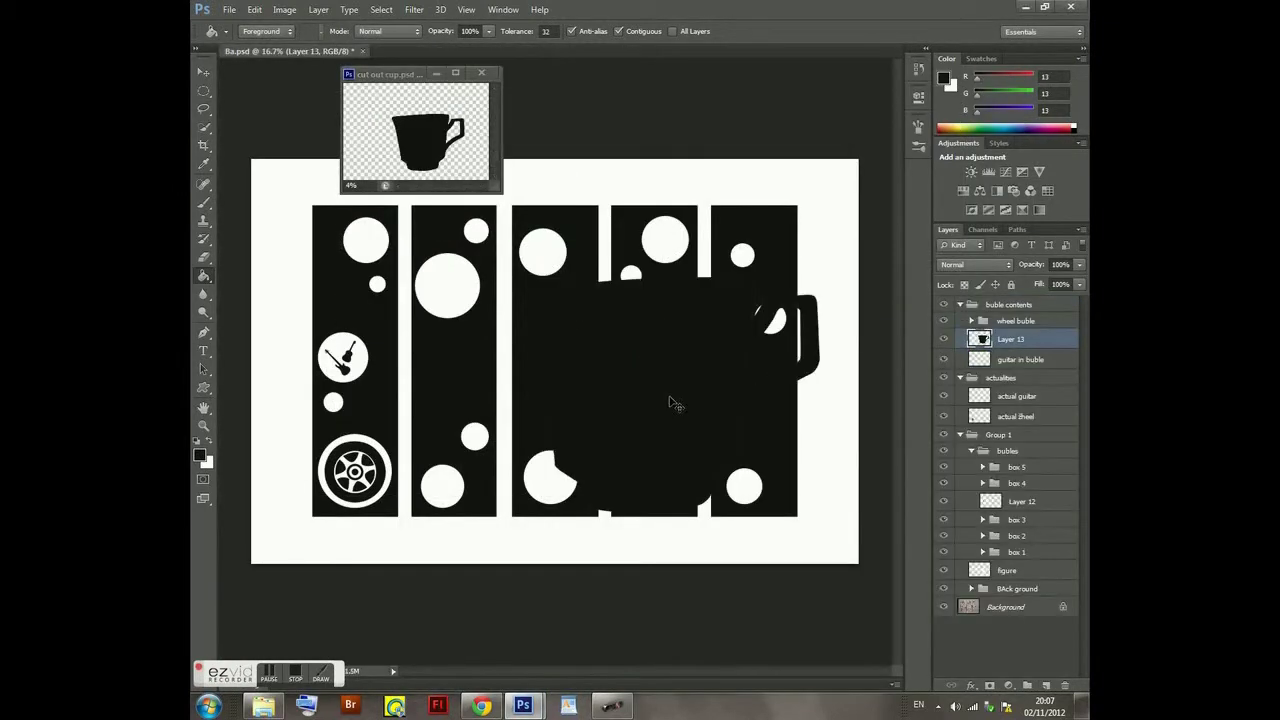
- Shrink the dropped teacup with Free Transform and rename its layer to 'cup'
{"action": "key", "text": "ctrl+t"}
{"action": "mouse_move", "coordinate": [813, 542]}
{"action": "left_mouse_down"}
{"action": "mouse_move", "coordinate": [684, 410]}
{"action": "mouse_move", "coordinate": [460, 301]}
{"action": "left_mouse_up"}
{"action": "key", "text": "Return"}
{"action": "key", "text": "v"}
{"action": "double_click", "coordinate": [1010, 339]}
{"action": "type", "text": "cup"}
{"action": "key", "text": "Return"}
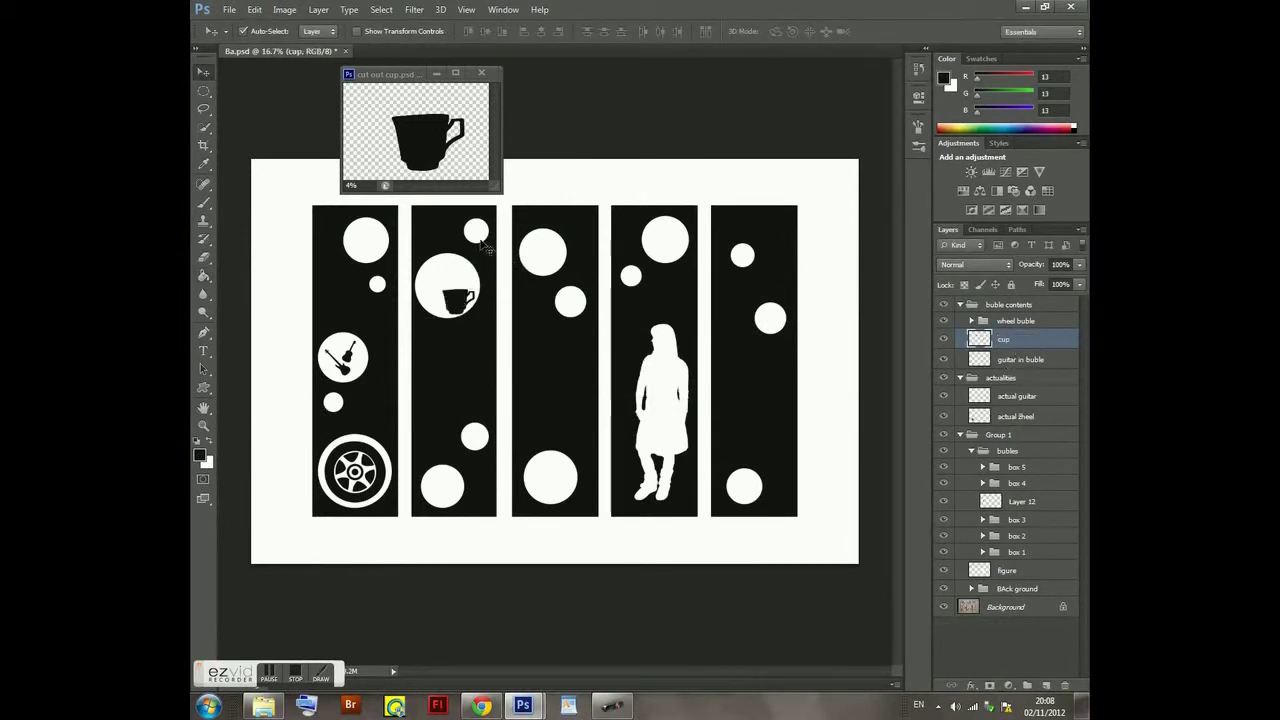
- Move the cup into column 2's bottom circle and show the rulers
{"action": "left_click_drag", "start_coordinate": [483, 243], "coordinate": [486, 257]}
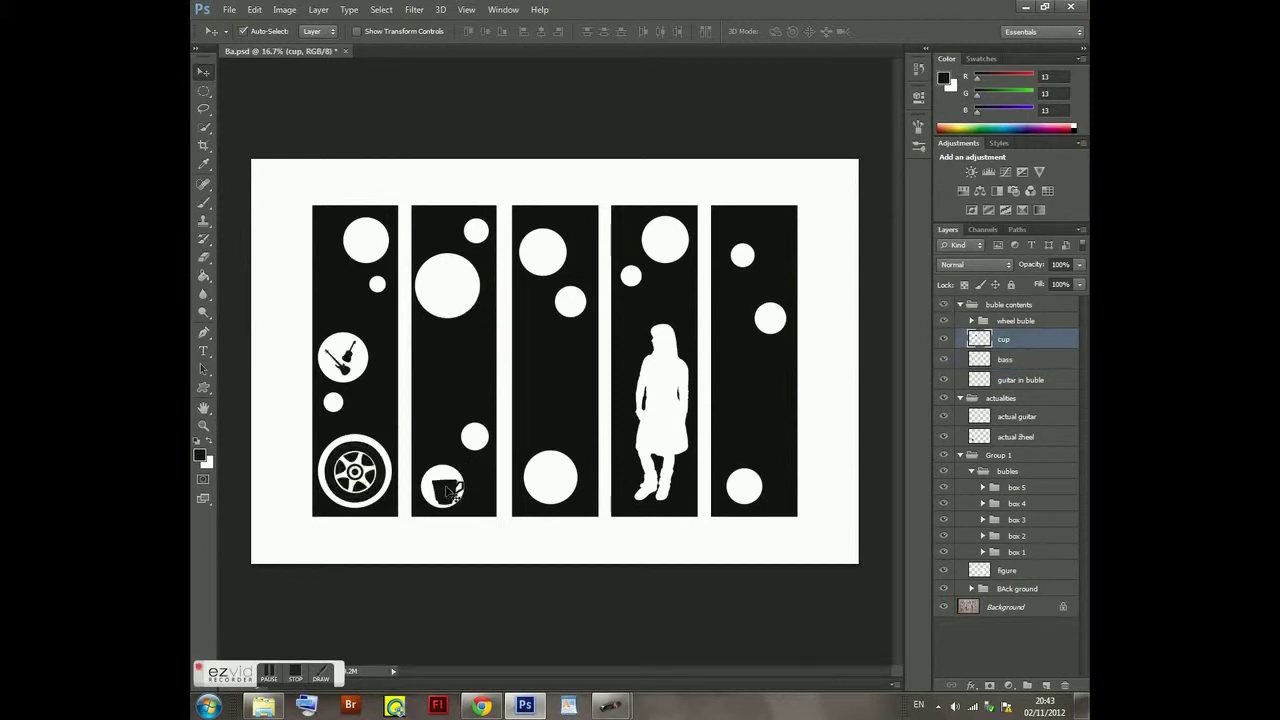
{"action": "left_click_drag", "start_coordinate": [458, 366], "coordinate": [483, 511]}
{"action": "key", "text": "ctrl+r"}
- Open the plane 1.JPG photo from the resources folder
{"action": "key", "text": "alt+Tab"}
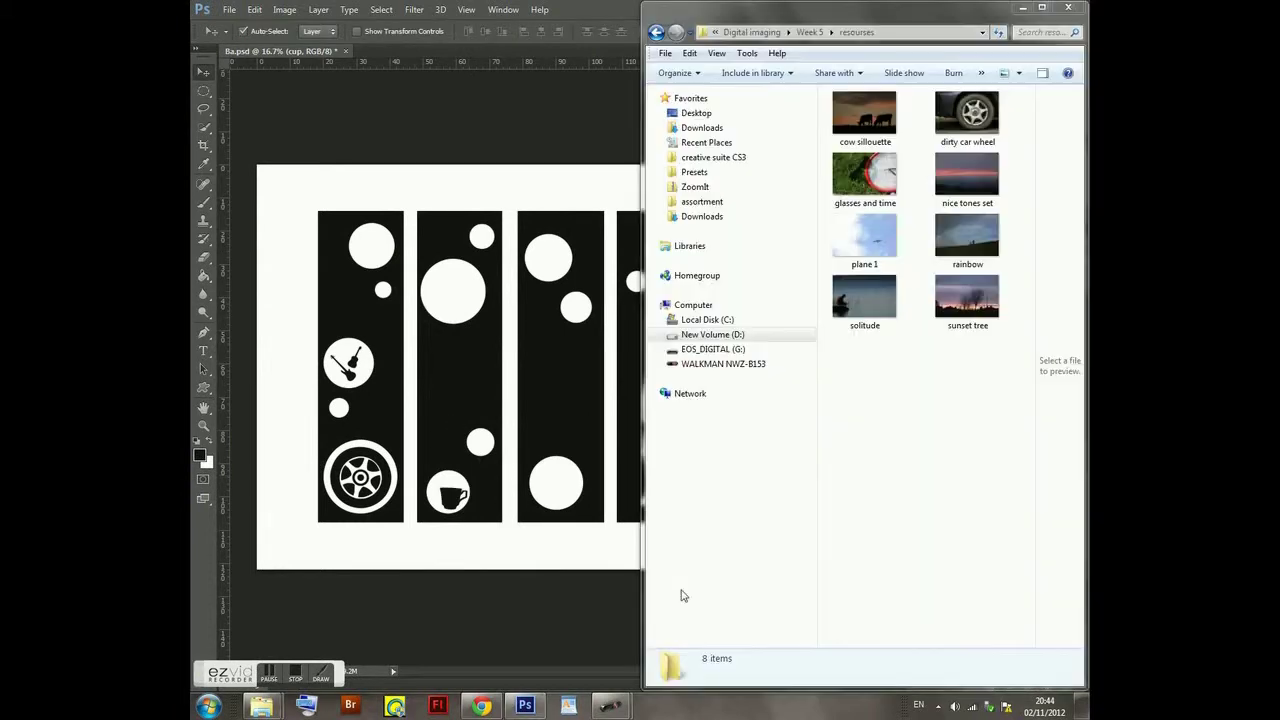
{"action": "double_click", "coordinate": [864, 237]}
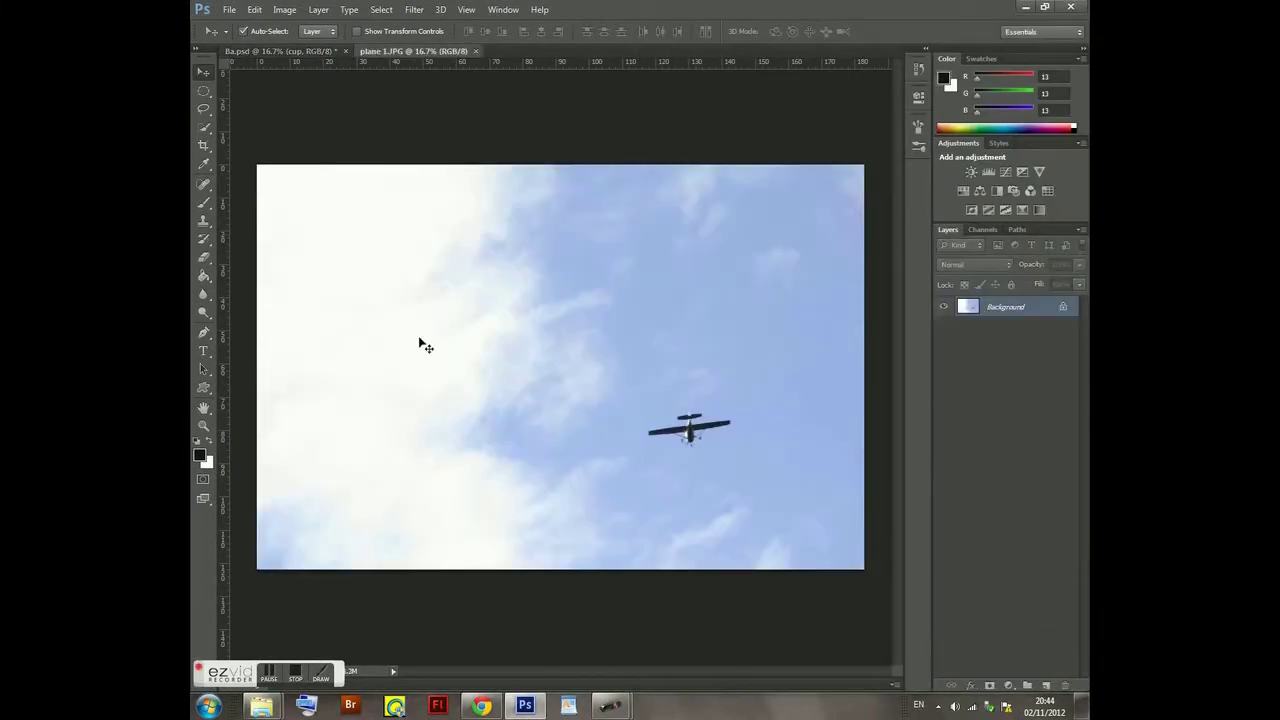
{"action": "scroll", "coordinate": [540, 406], "scroll_direction": "up", "scroll_amount": 3}
{"action": "scroll", "coordinate": [663, 500], "scroll_direction": "up", "scroll_amount": 1}
- Trace the plane's outline with the Pen tool, from the tail wing around the nose to the stabilizer
{"action": "key", "text": "p"}
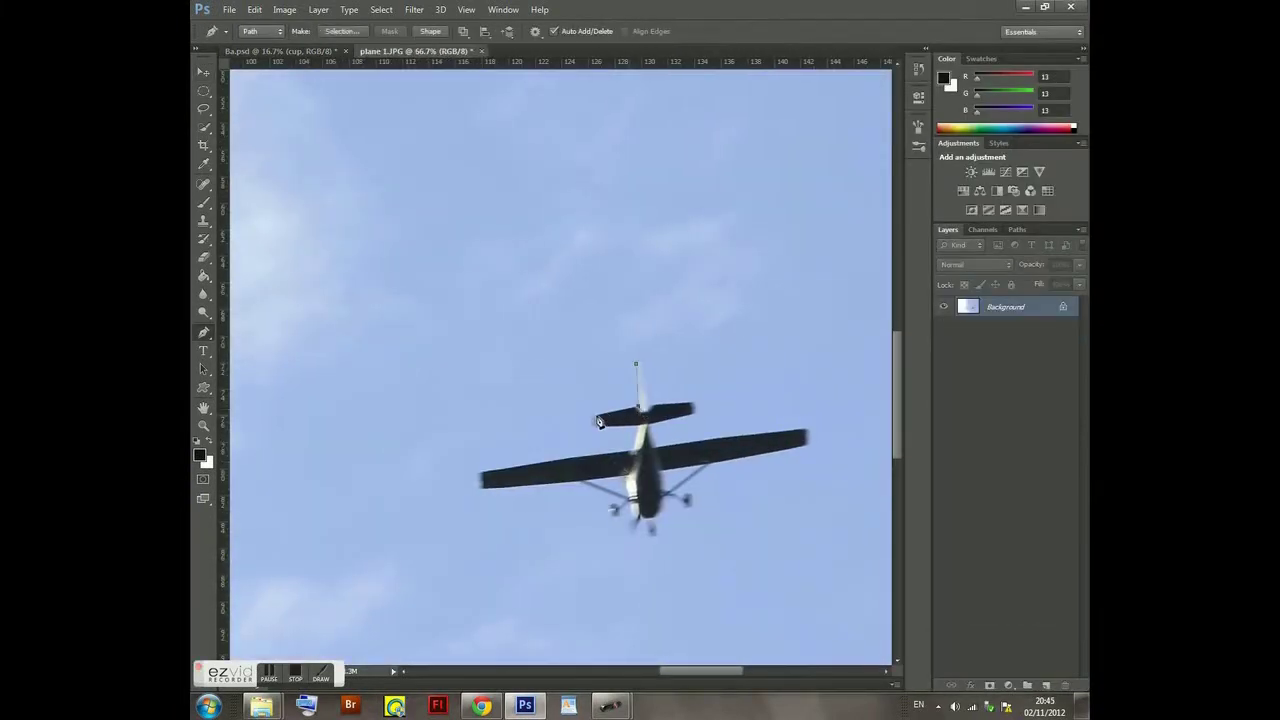
{"action": "scroll", "coordinate": [599, 421], "scroll_direction": "up", "scroll_amount": 2}
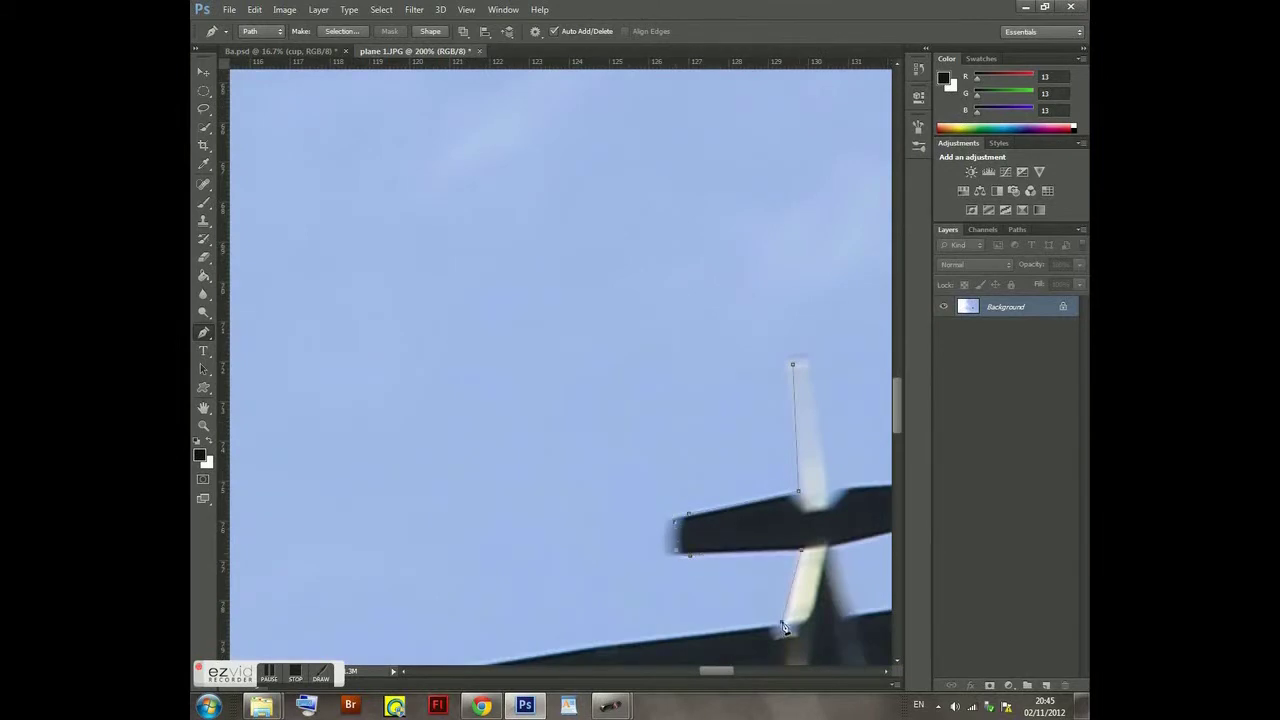
{"action": "scroll", "coordinate": [785, 628], "scroll_direction": "down", "scroll_amount": 3}
{"action": "scroll", "coordinate": [785, 628], "scroll_direction": "left", "scroll_amount": 2}
{"action": "left_click", "coordinate": [424, 575]}
{"action": "left_click_drag", "start_coordinate": [690, 626], "coordinate": [567, 444]}
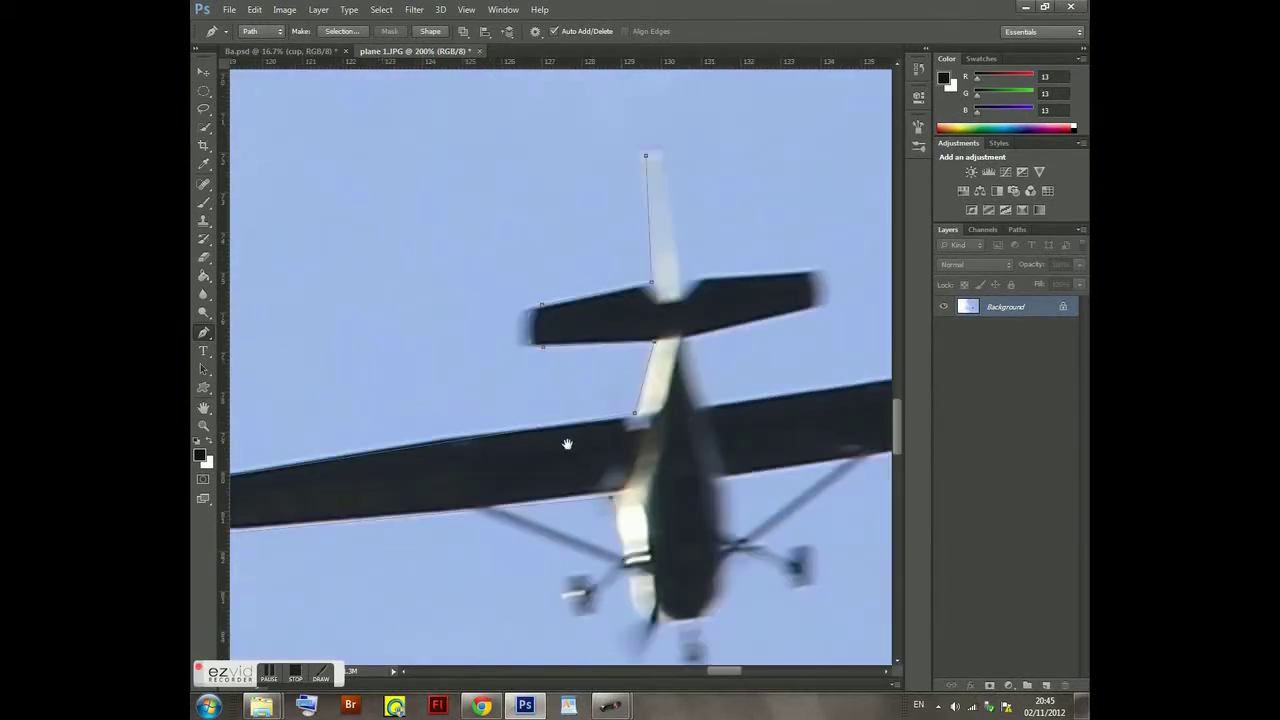
{"action": "left_click_drag", "start_coordinate": [696, 632], "coordinate": [614, 514]}
{"action": "left_click_drag", "start_coordinate": [614, 514], "coordinate": [640, 515]}
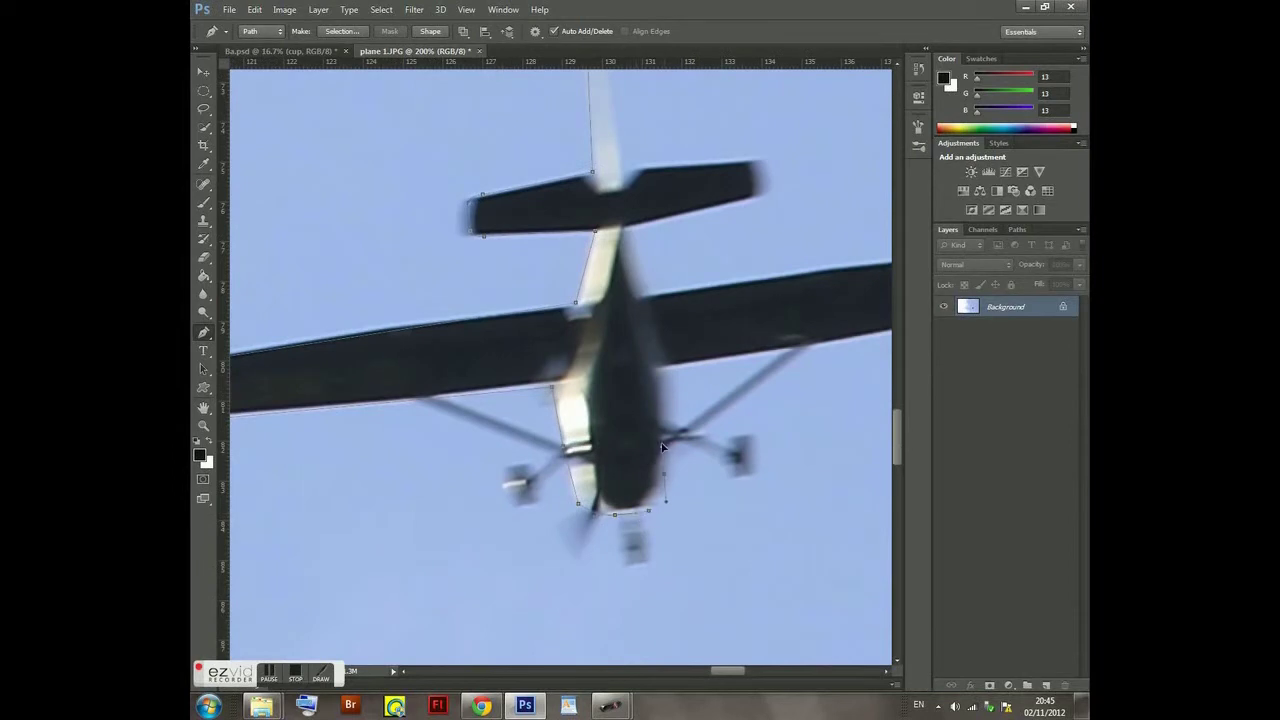
{"action": "left_click_drag", "start_coordinate": [670, 378], "coordinate": [350, 441]}
{"action": "left_click", "coordinate": [420, 224]}
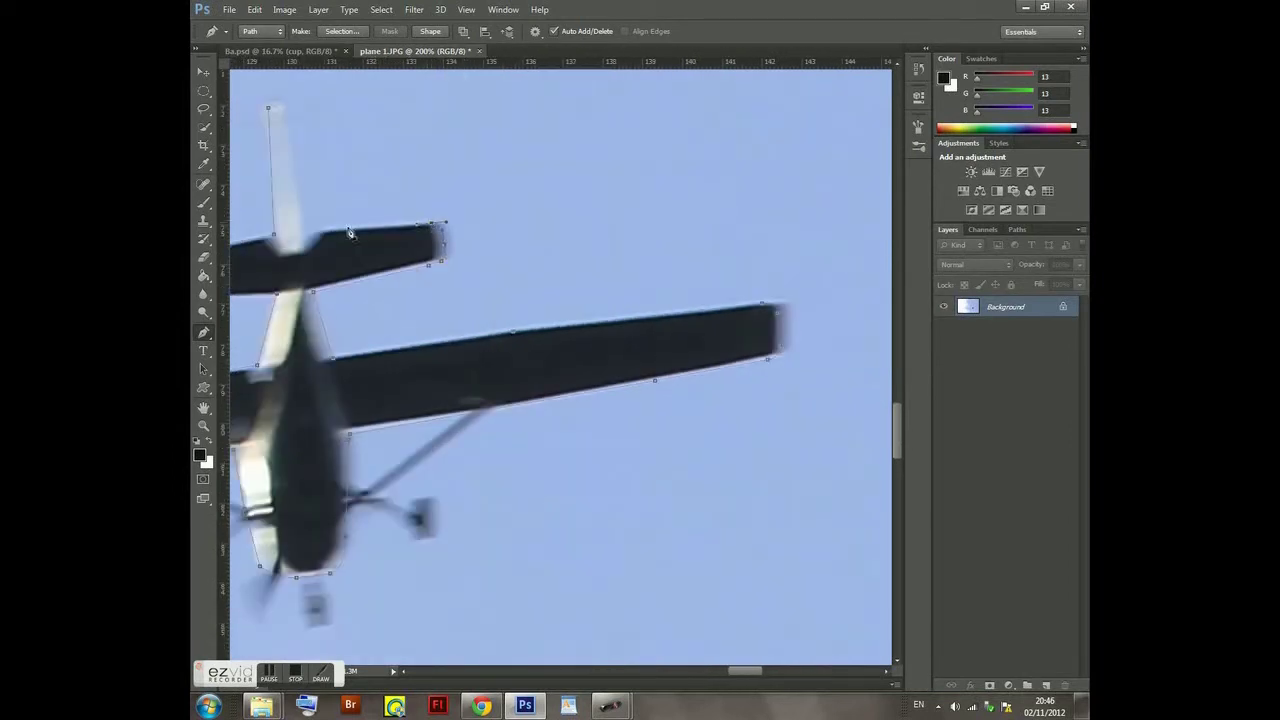
- Convert the plane path to a selection and fill it black on a new layer
{"action": "key", "text": "ctrl+minus"}
{"action": "key", "text": "ctrl+minus"}
{"action": "right_click", "coordinate": [472, 396]}
{"action": "left_click", "coordinate": [530, 114]}
{"action": "left_click", "coordinate": [490, 400]}
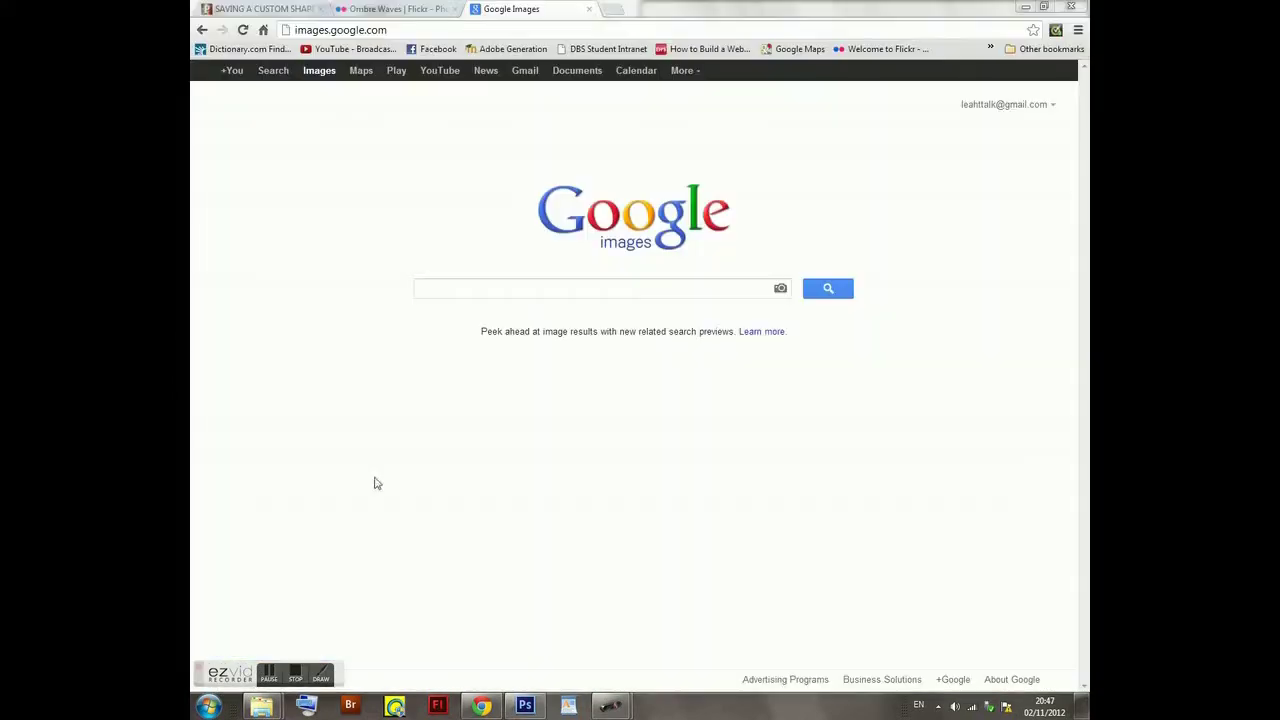
- Search Google Images for 'planes' and open the red and white plane image
{"action": "type", "text": "planes"}
{"action": "key", "text": "Return"}
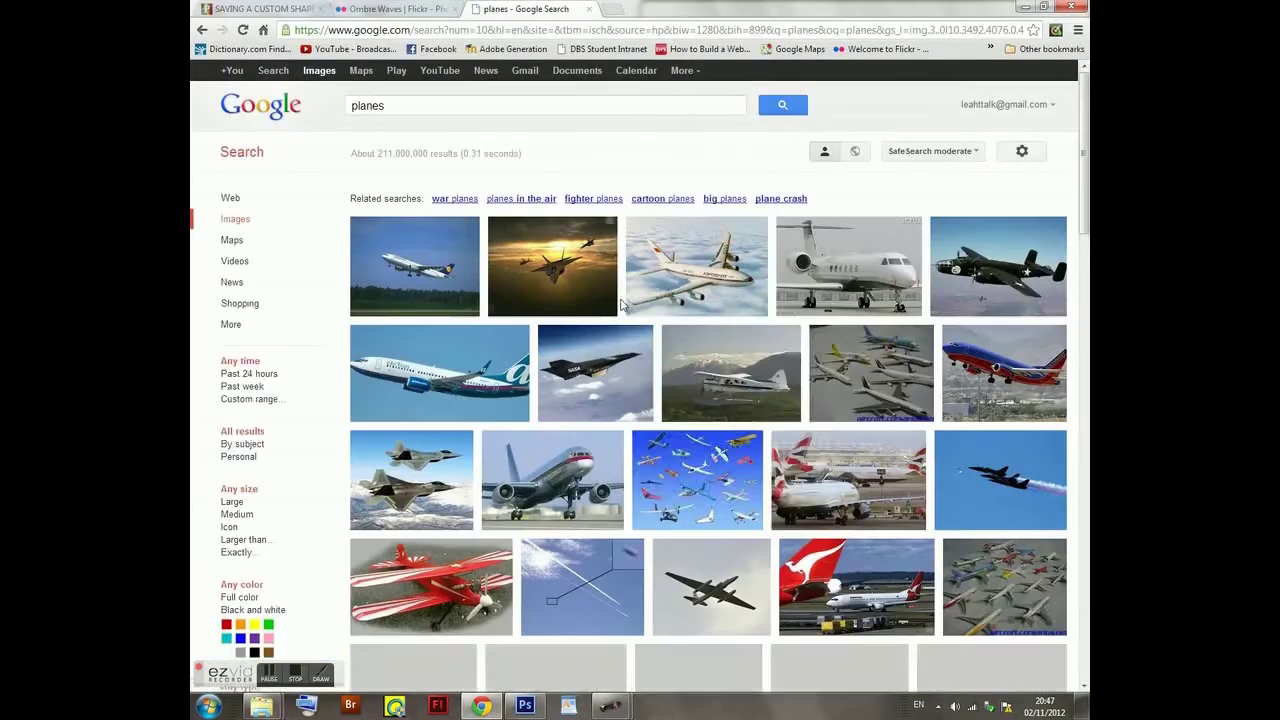
{"action": "scroll", "coordinate": [752, 437], "scroll_direction": "down", "scroll_amount": 10}
{"action": "scroll", "coordinate": [752, 437], "scroll_direction": "down", "scroll_amount": 10}
{"action": "scroll", "coordinate": [752, 437], "scroll_direction": "down", "scroll_amount": 5}
{"action": "scroll", "coordinate": [720, 400], "scroll_direction": "down", "scroll_amount": 3}
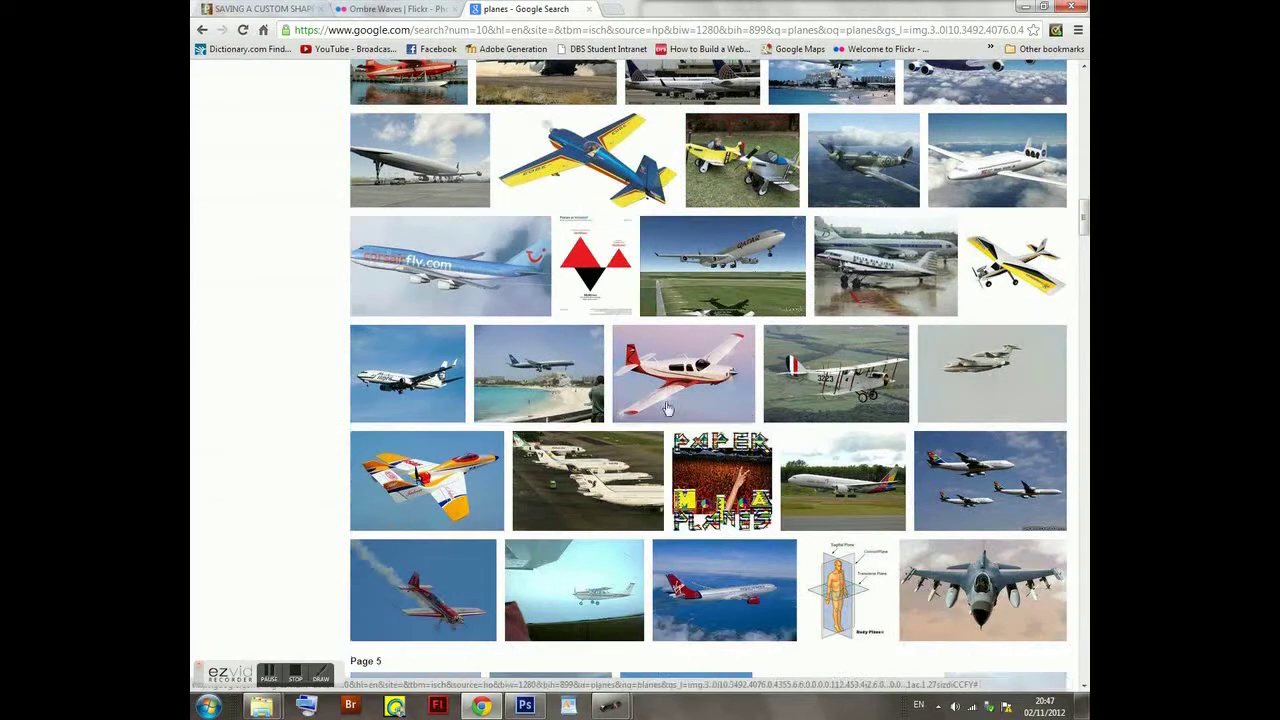
{"action": "mouse_move", "coordinate": [683, 373]}
{"action": "left_click", "coordinate": [686, 345]}
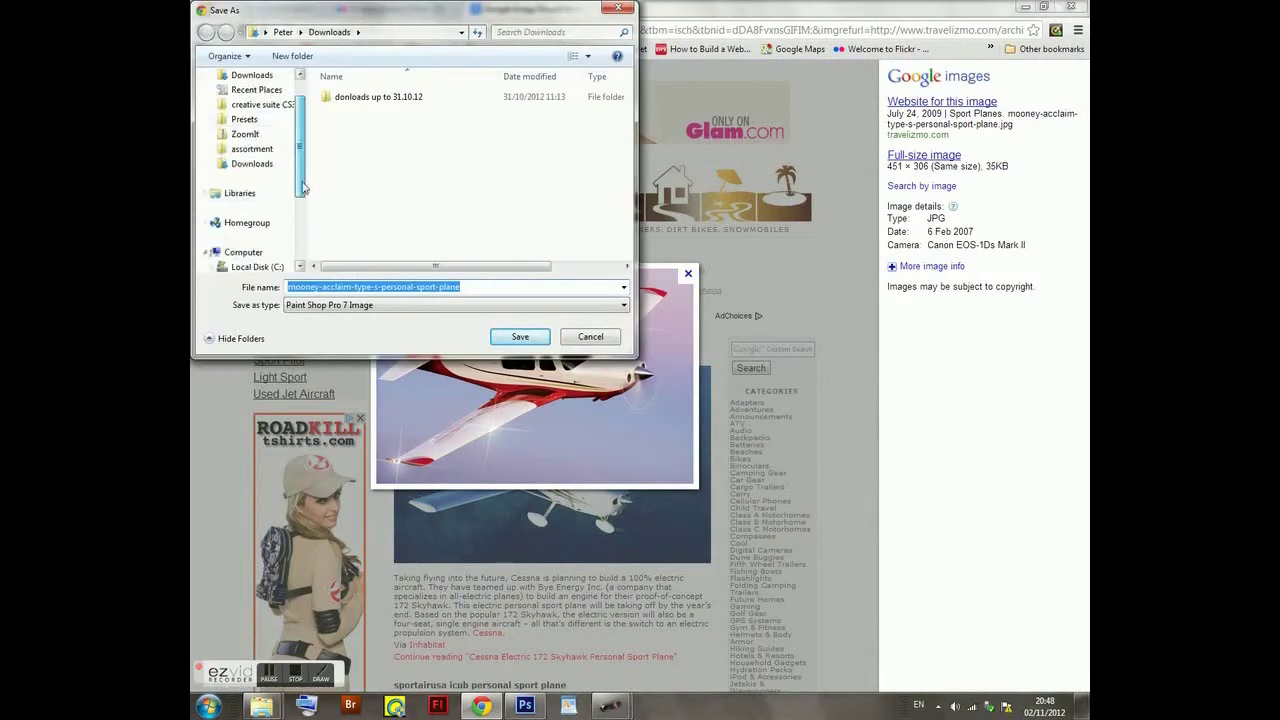
- Save the image into Week 5 > resourses as 'plane from img google'
{"action": "double_click", "coordinate": [363, 105]}
{"action": "double_click", "coordinate": [345, 156]}
{"action": "double_click", "coordinate": [350, 97]}
{"action": "triple_click", "coordinate": [486, 287]}
{"action": "type", "text": "plane from"}
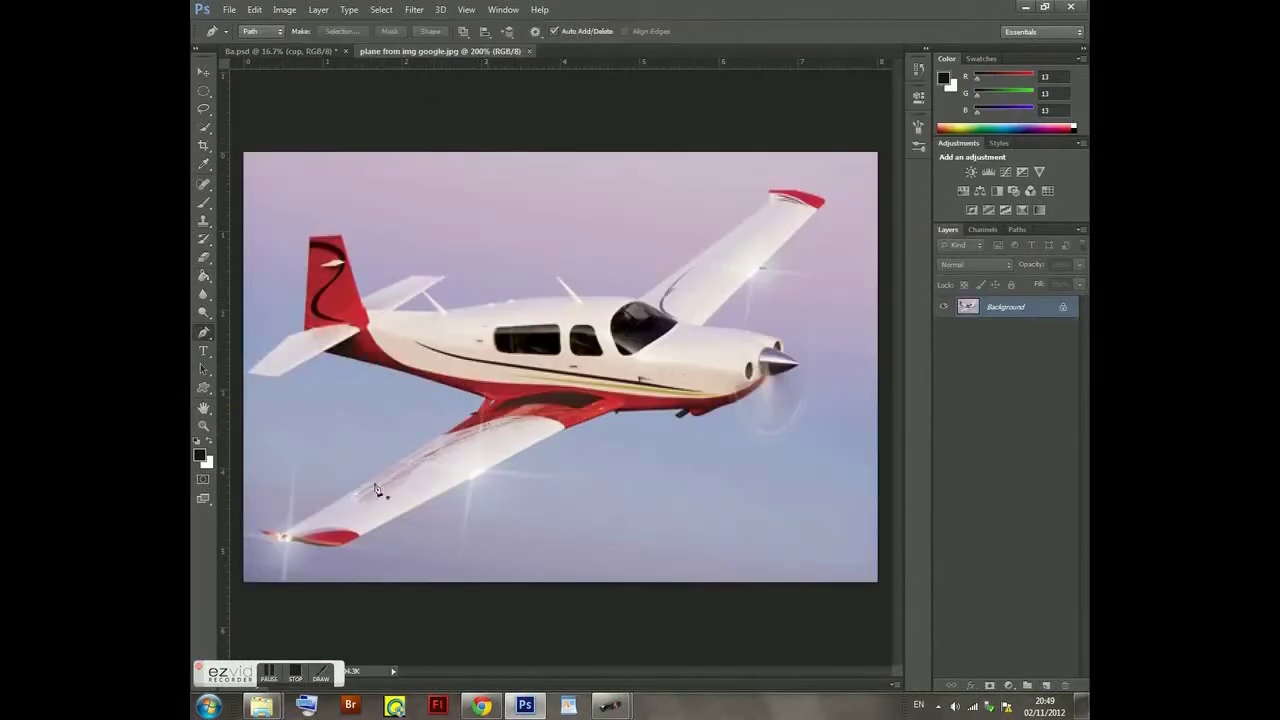
- Try rotating the plane silhouette about -21.5° with Free Transform, then cancel the rotation
{"action": "left_click_drag", "start_coordinate": [630, 298], "coordinate": [678, 307]}
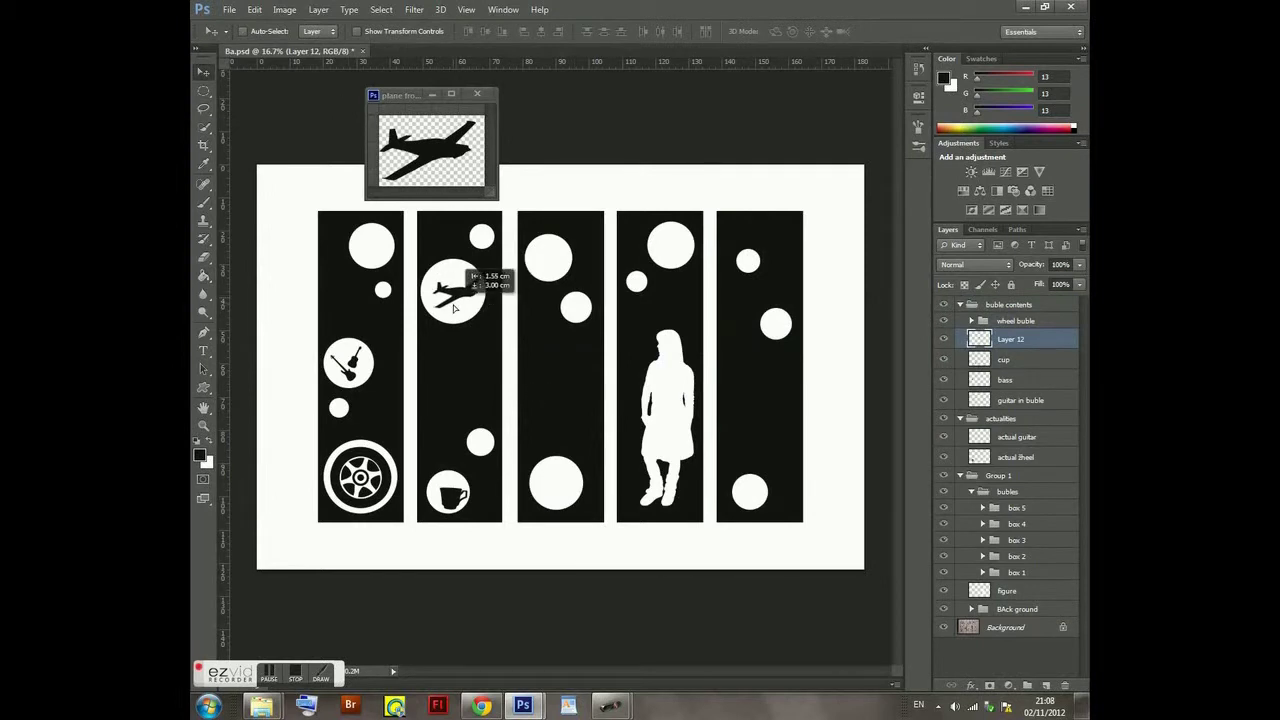
{"action": "key", "text": "ctrl+t"}
{"action": "right_click", "coordinate": [463, 295]}
{"action": "left_click", "coordinate": [520, 460]}
{"action": "mouse_move", "coordinate": [453, 290]}
{"action": "left_mouse_down"}
{"action": "mouse_move", "coordinate": [670, 245]}
{"action": "mouse_move", "coordinate": [688, 212]}
{"action": "left_mouse_up"}
{"action": "key", "text": "Escape"}
- Move the plane into the first panel's top bubble and rename its layer 'plane'
{"action": "mouse_move", "coordinate": [452, 290]}
{"action": "left_mouse_down"}
{"action": "mouse_move", "coordinate": [463, 292]}
{"action": "mouse_move", "coordinate": [377, 250]}
{"action": "left_mouse_up"}
{"action": "double_click", "coordinate": [1010, 339]}
{"action": "type", "text": "plane"}
{"action": "key", "text": "Return"}
{"action": "left_click", "coordinate": [943, 320]}
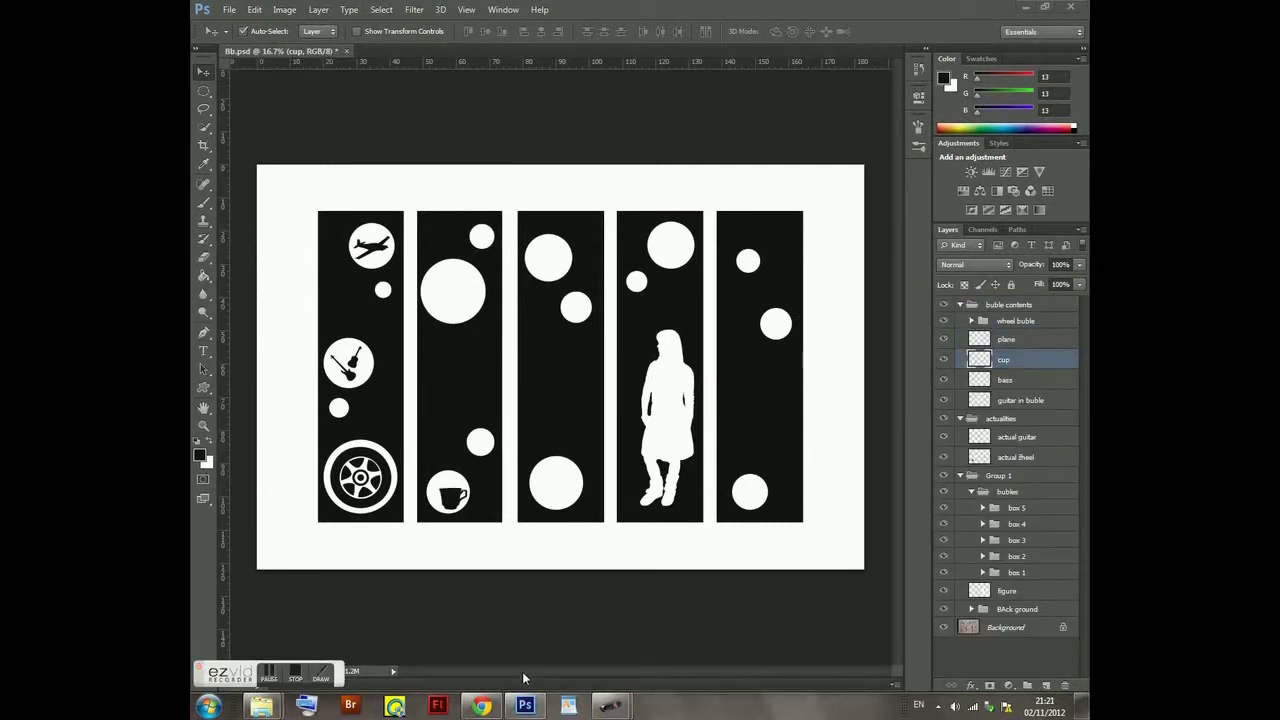
- Drag family.JPG from the resourses folder into Photoshop
{"action": "left_click", "coordinate": [261, 705]}
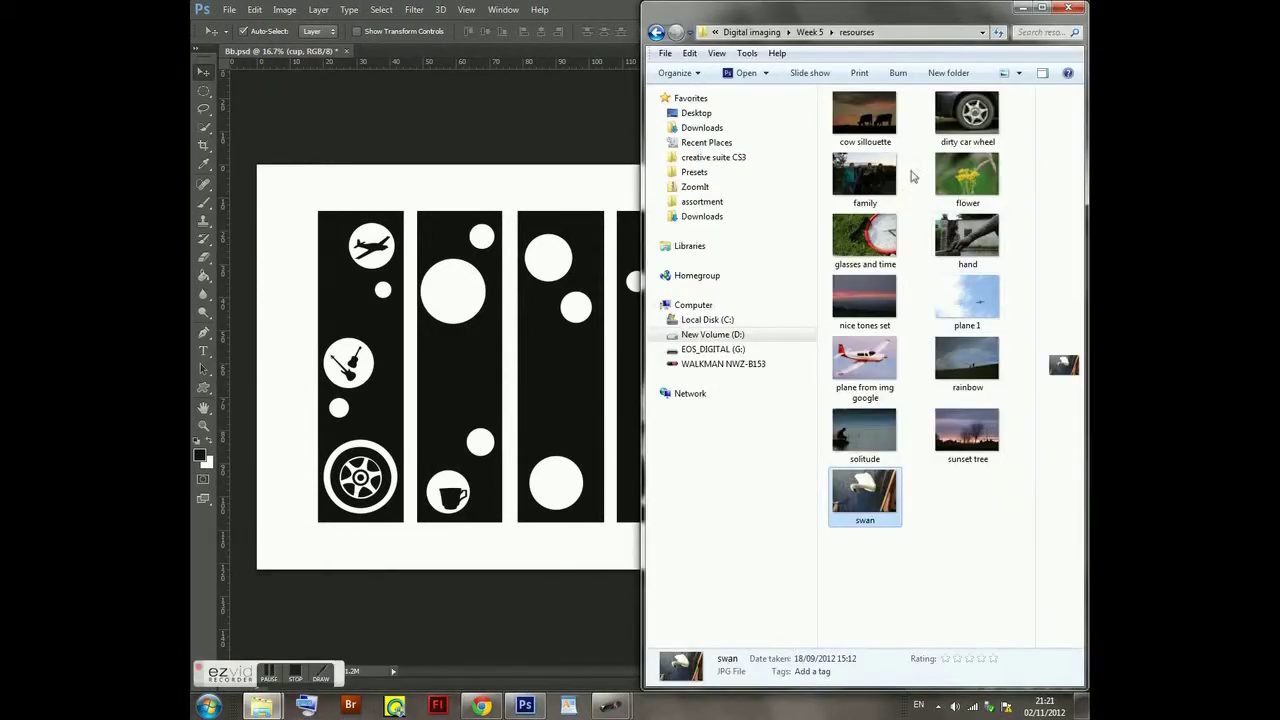
{"action": "left_click", "coordinate": [879, 181]}
{"action": "left_click_drag", "start_coordinate": [879, 181], "coordinate": [567, 247]}
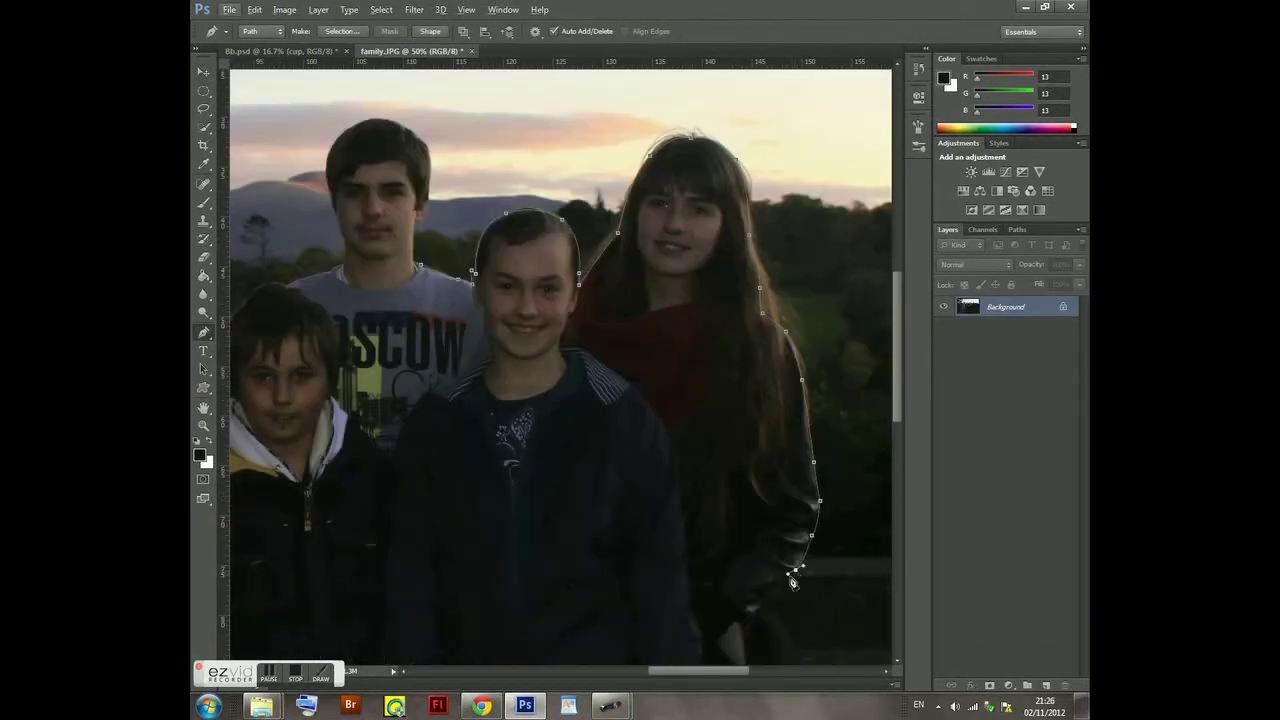
- Trace the family's outline with the Pen tool, down the girl's side and up the man's arm
{"action": "scroll", "coordinate": [792, 580], "scroll_direction": "down", "scroll_amount": 3}
{"action": "left_click", "coordinate": [717, 493]}
{"action": "left_click_drag", "start_coordinate": [706, 621], "coordinate": [690, 664]}
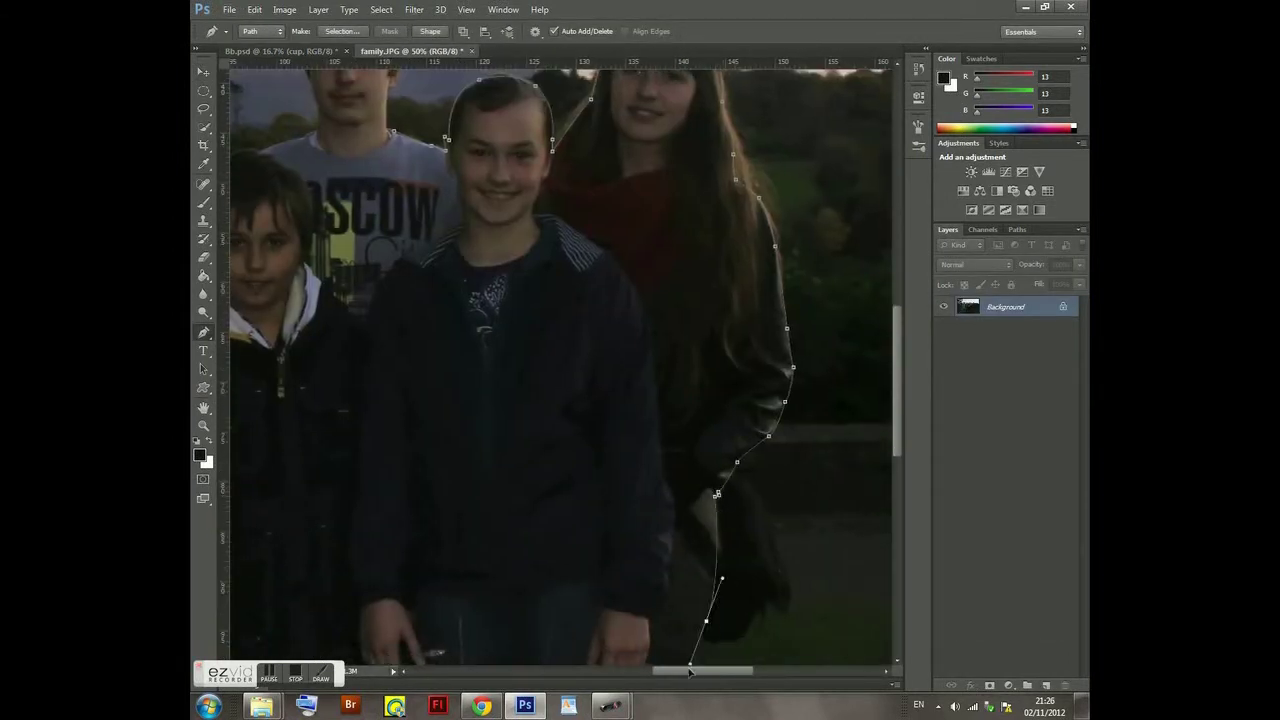
{"action": "scroll", "coordinate": [690, 600], "scroll_direction": "down", "scroll_amount": 5}
{"action": "scroll", "coordinate": [737, 466], "scroll_direction": "down", "scroll_amount": 5}
{"action": "left_click", "coordinate": [543, 449]}
{"action": "left_click_drag", "start_coordinate": [299, 147], "coordinate": [499, 397]}
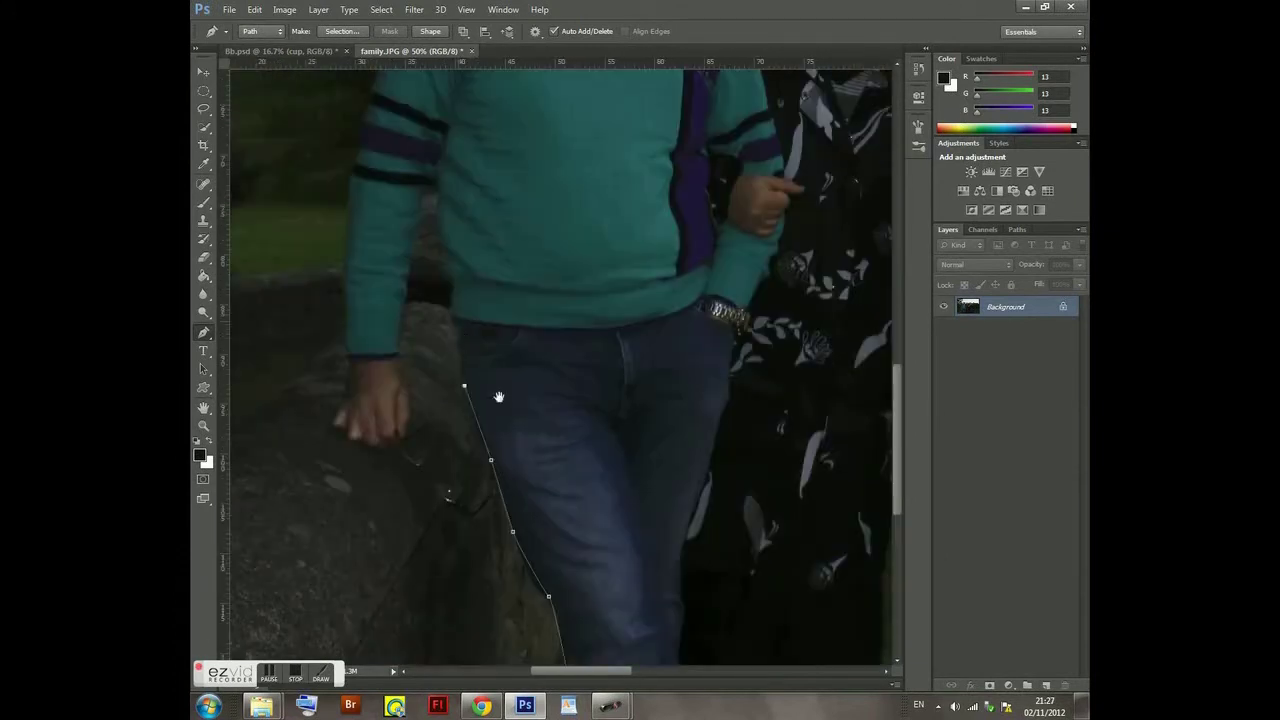
{"action": "scroll", "coordinate": [456, 290], "scroll_direction": "up", "scroll_amount": 3}
{"action": "left_click", "coordinate": [480, 415]}
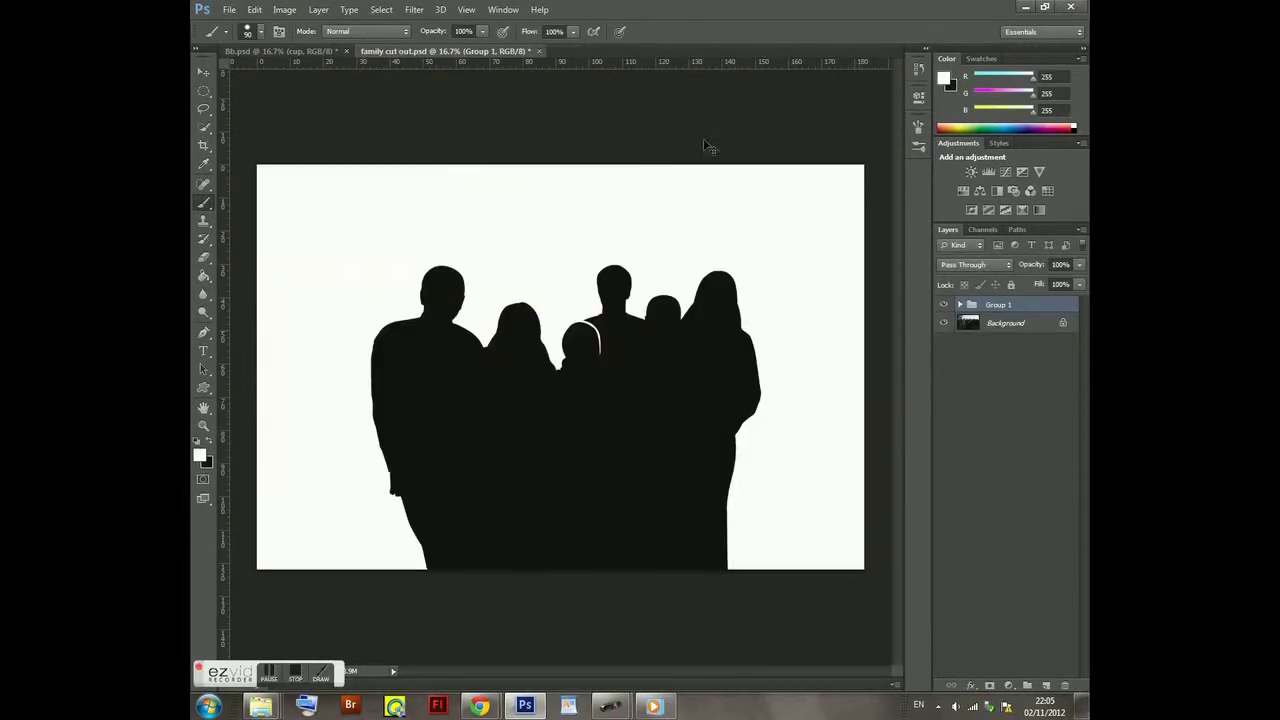
- Bring the black family silhouette into the poster, shrunk to about 16% inside panel 2's top bubble
{"action": "left_click_drag", "start_coordinate": [458, 52], "coordinate": [393, 137]}
{"action": "left_click", "coordinate": [960, 304]}
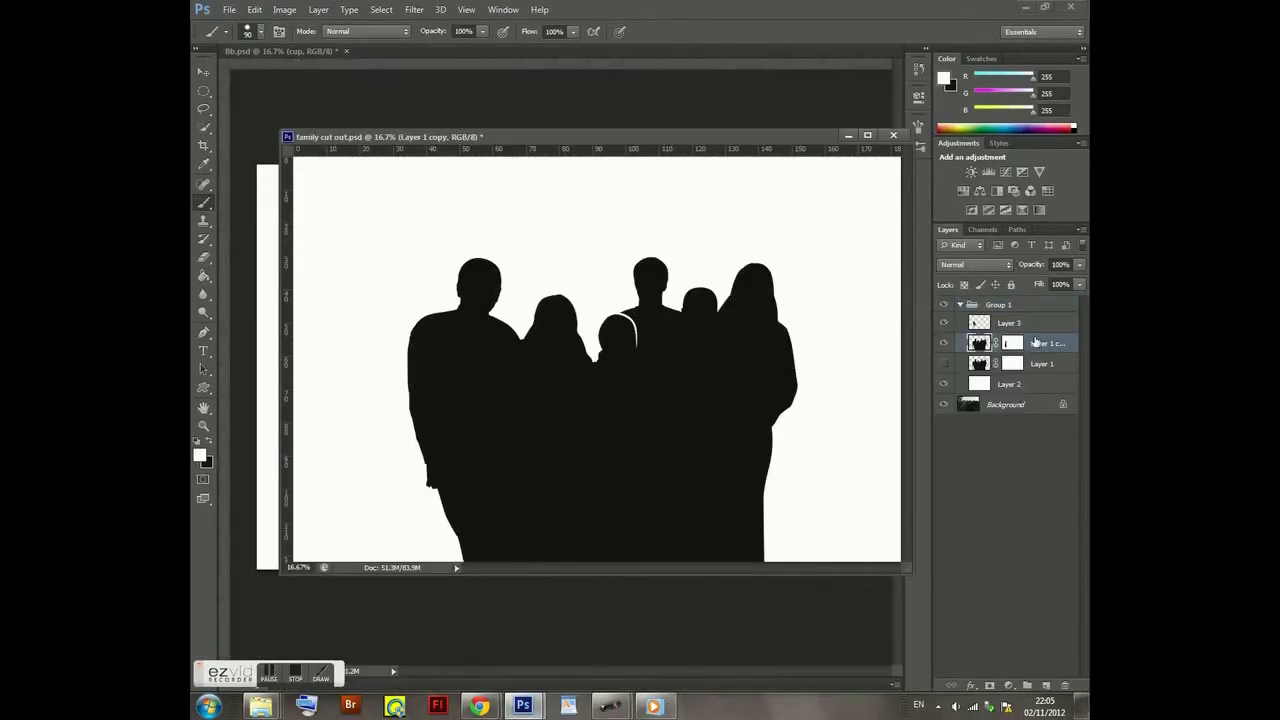
{"action": "left_click", "coordinate": [1017, 323]}
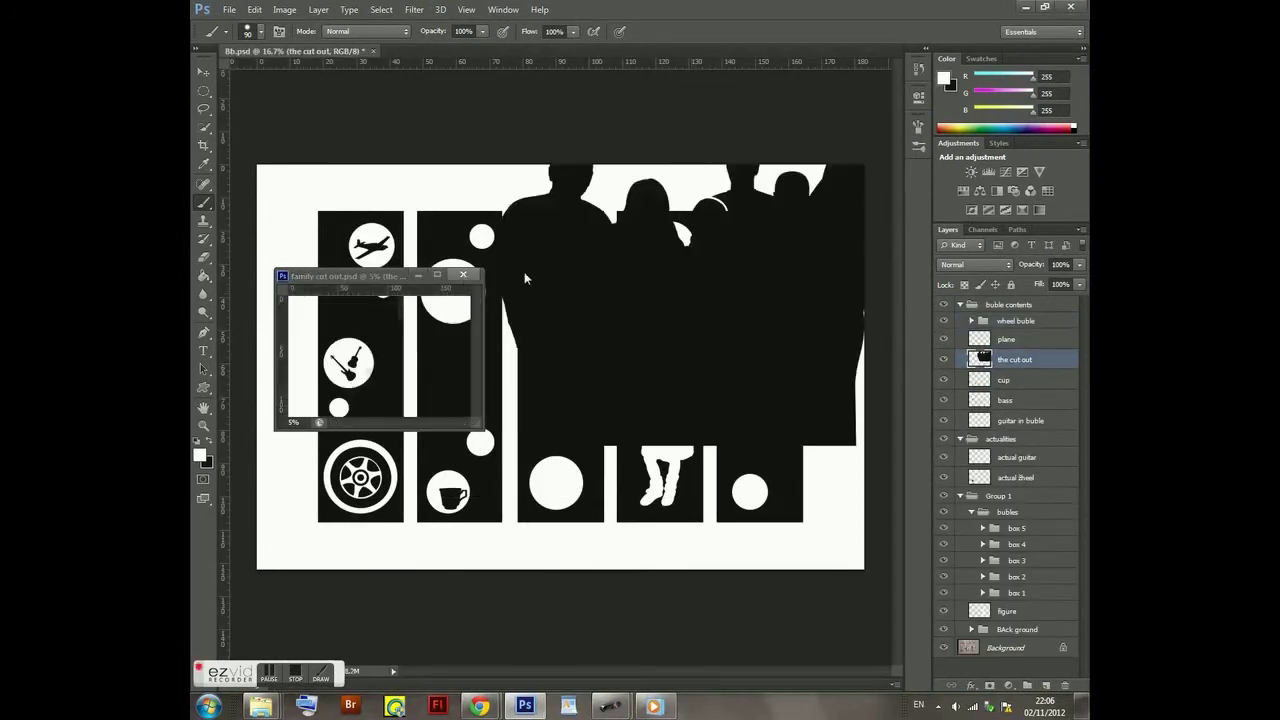
{"action": "mouse_move", "coordinate": [724, 293]}
{"action": "left_mouse_down"}
{"action": "mouse_move", "coordinate": [657, 314]}
{"action": "mouse_move", "coordinate": [528, 288]}
{"action": "mouse_move", "coordinate": [514, 256]}
{"action": "mouse_move", "coordinate": [478, 305]}
{"action": "left_mouse_up"}
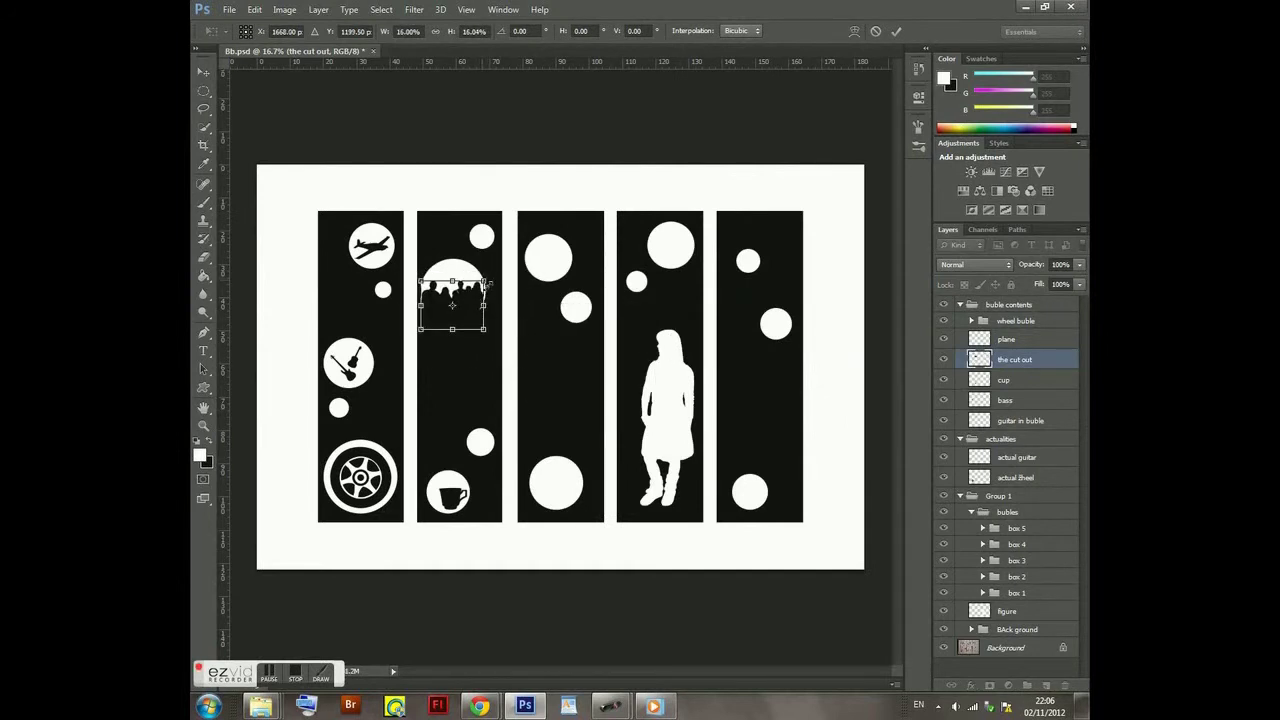
{"action": "key", "text": "Return"}
- Save the poster as a new PSD (Bc.psd) in my files with Maximize Compatibility on
{"action": "key", "text": "ctrl+shift+s"}
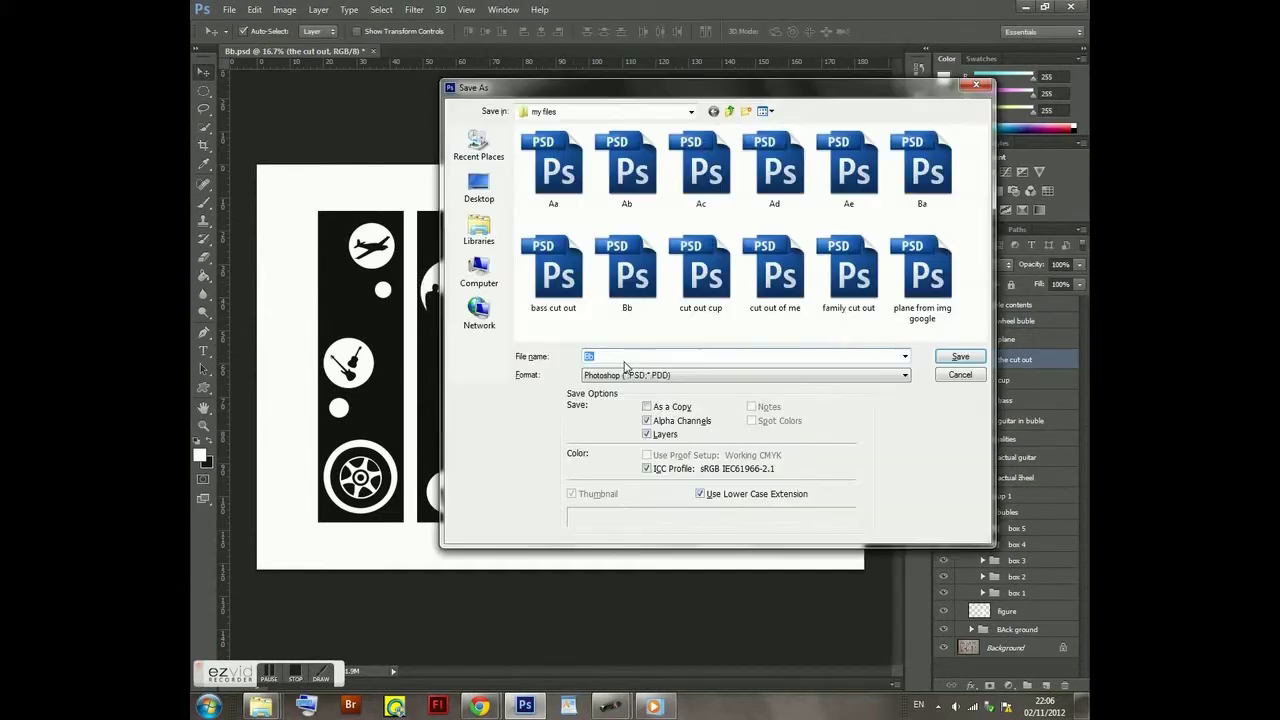
{"action": "type", "text": "Bb"}
{"action": "key", "text": "Return"}
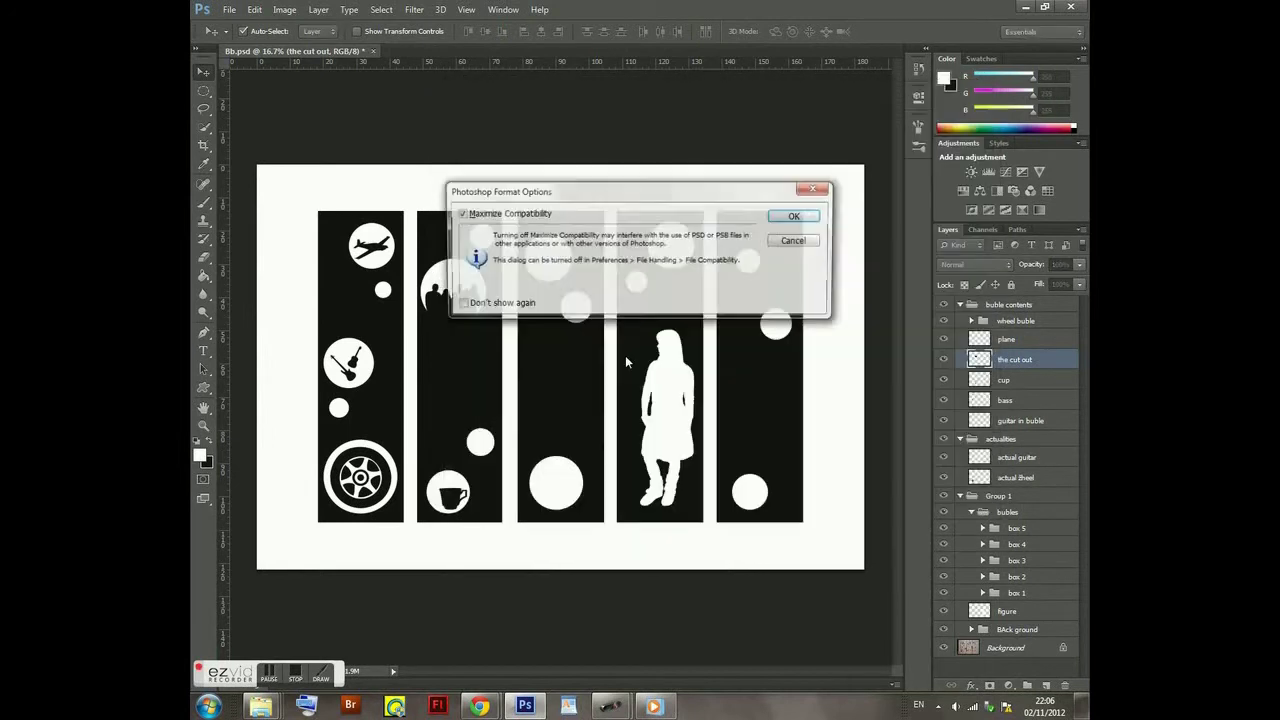
{"action": "key", "text": "Return"}
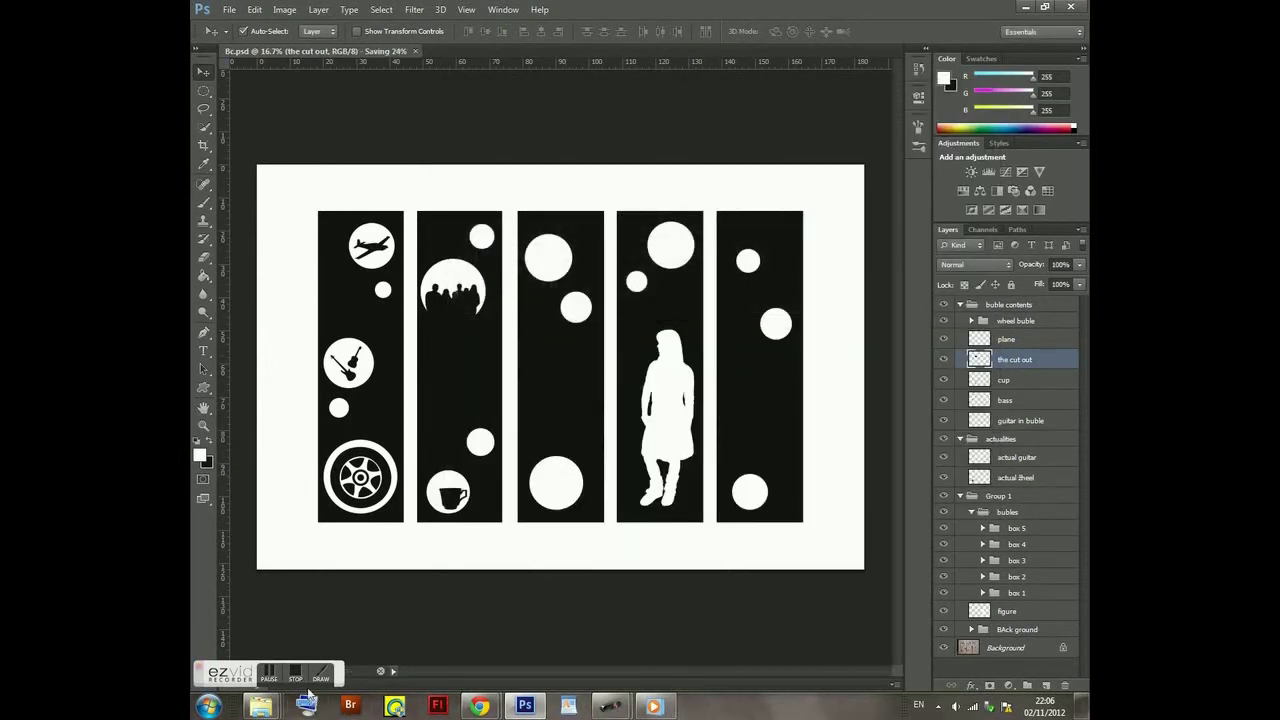
{"action": "left_click", "coordinate": [272, 679]}
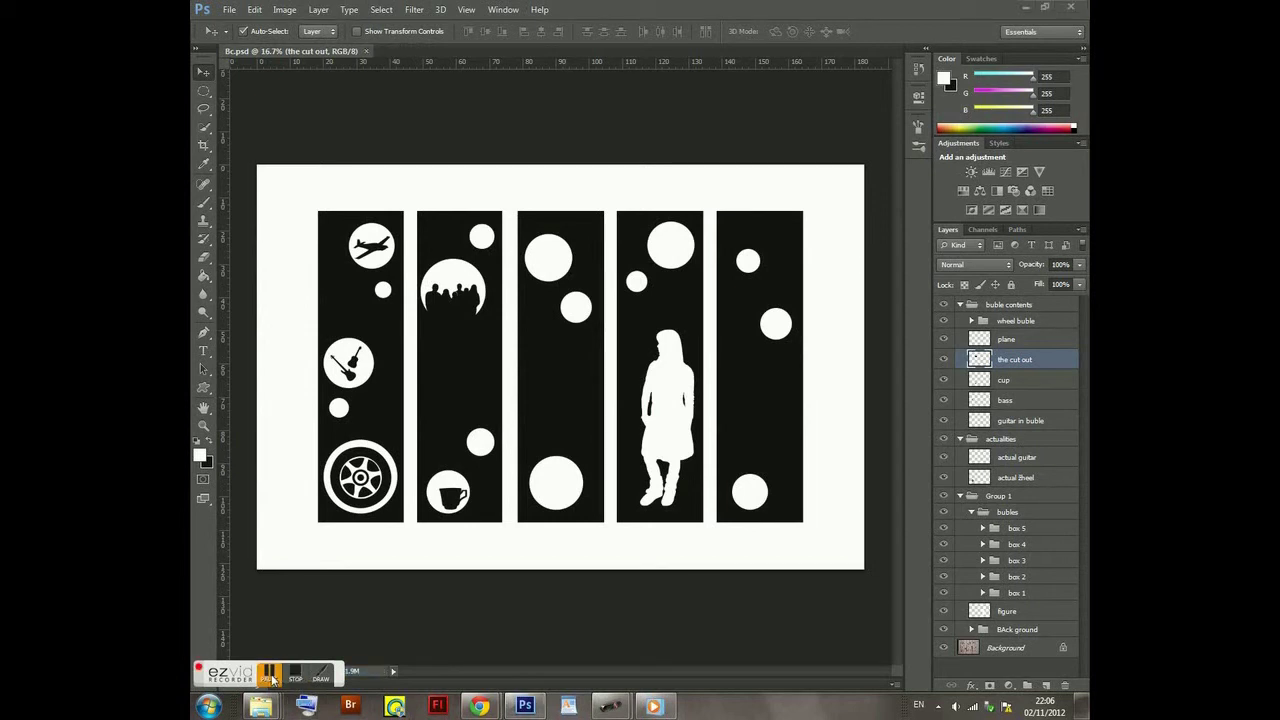